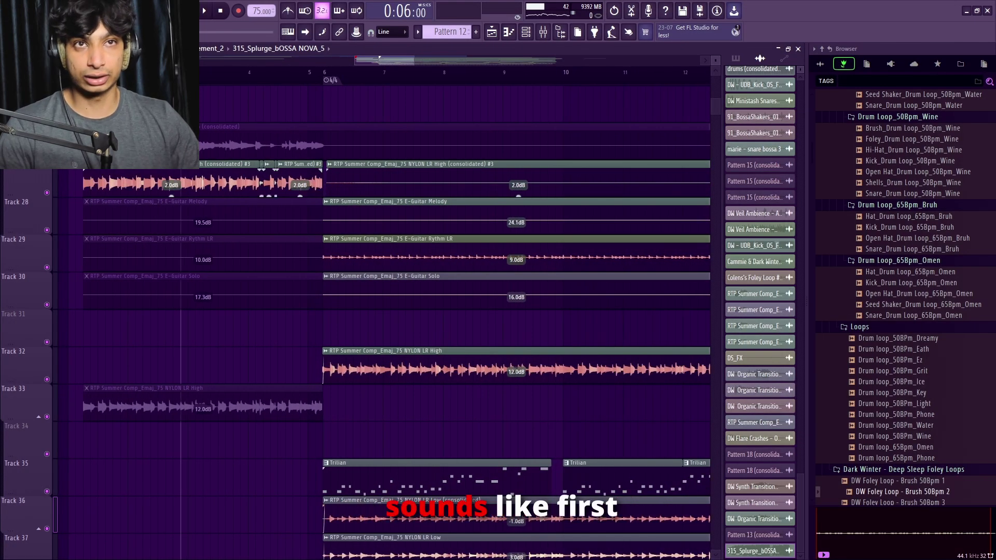
# - Play the arrangement from its intro into the full section, following the guitar, bass, melody and drum tracks, and stop playback
pyautogui.press('space')
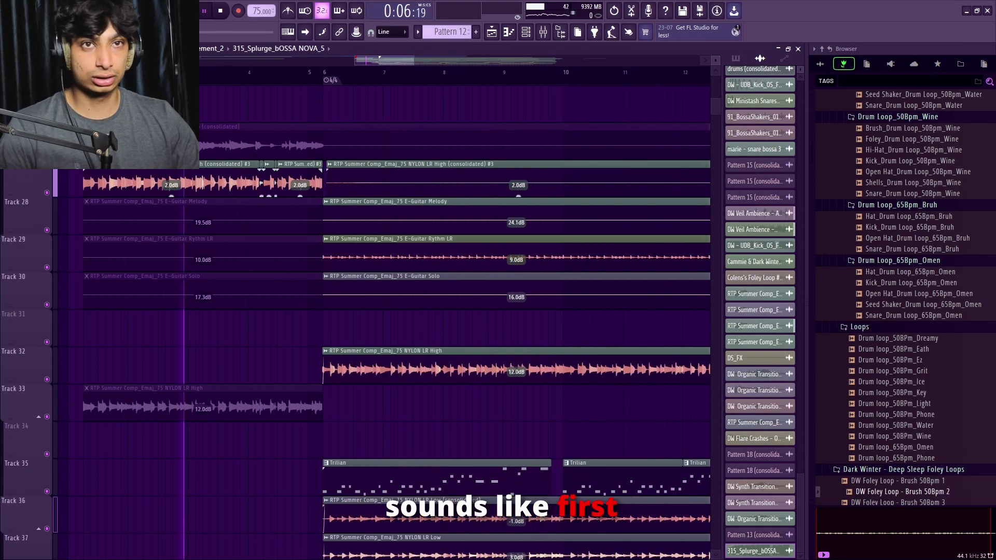
pyautogui.click(305, 32)
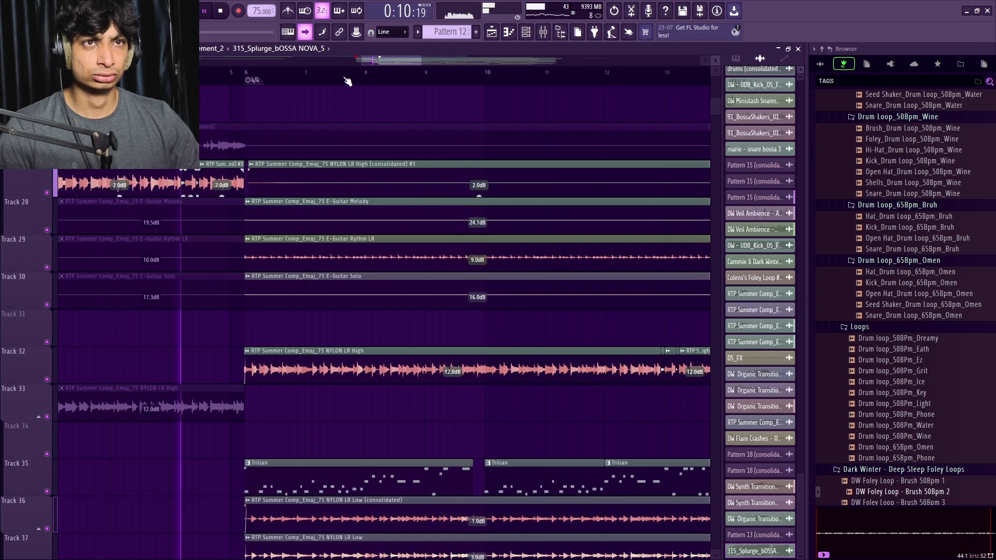
pyautogui.scroll(-3, 423, 181)
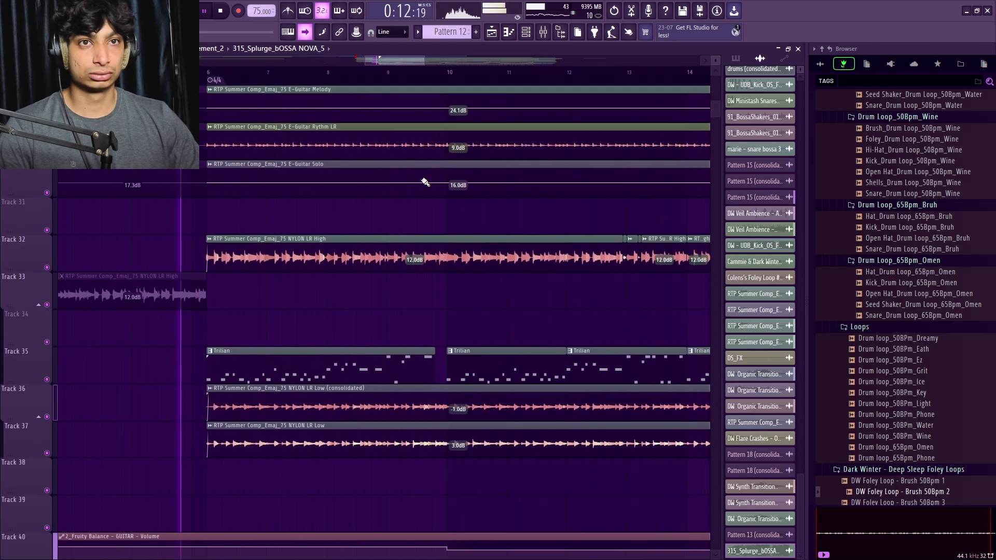
pyautogui.scroll(-1, 425, 182)
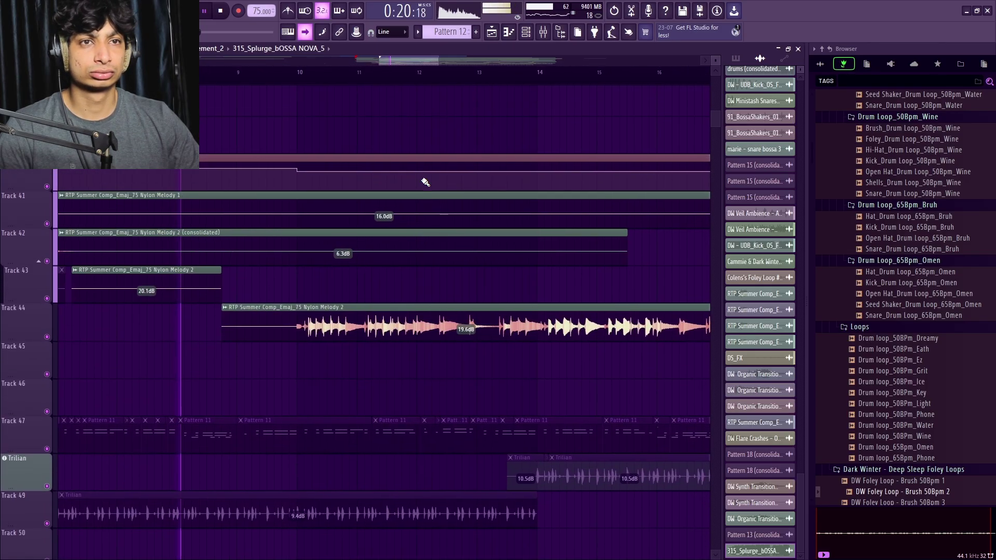
pyautogui.scroll(2, 425, 182)
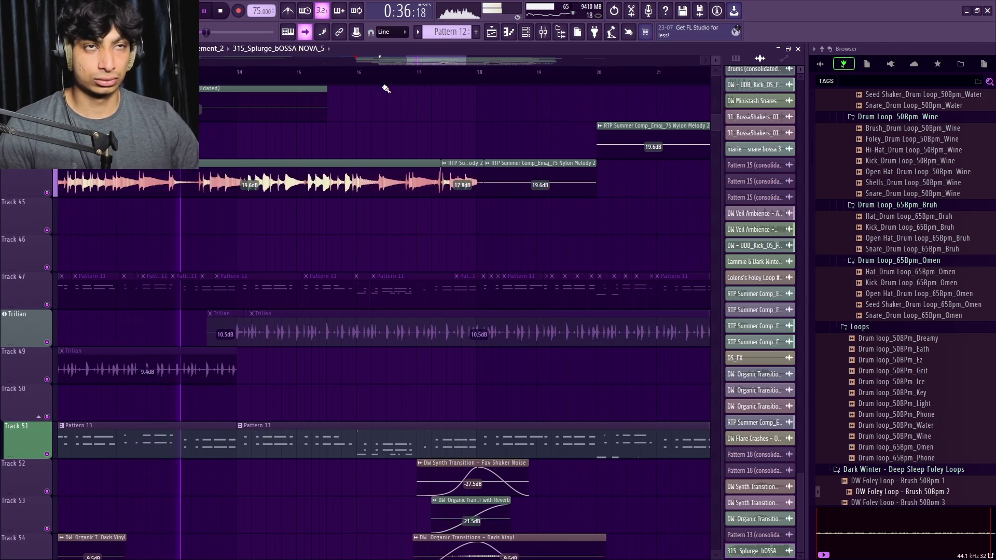
pyautogui.scroll(-8, 376, 155)
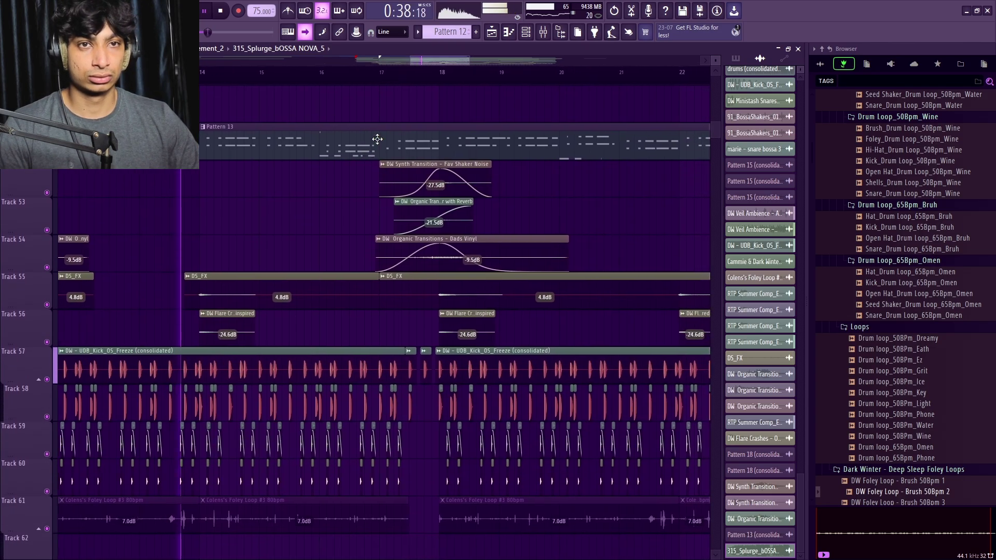
pyautogui.click(333, 73)
pyautogui.press('space')
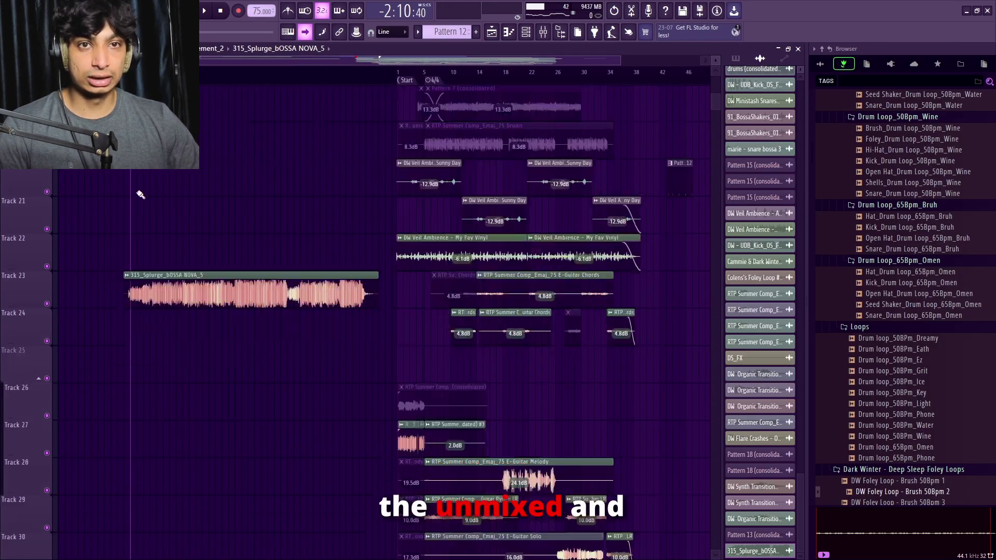
# - Locate the 315_Splurge_bOSSA NOVA_5 clip on Track 23 and play it for comparison with the mixed arrangement
pyautogui.scroll(-2, 140, 194)
pyautogui.scroll(3, 140, 194)
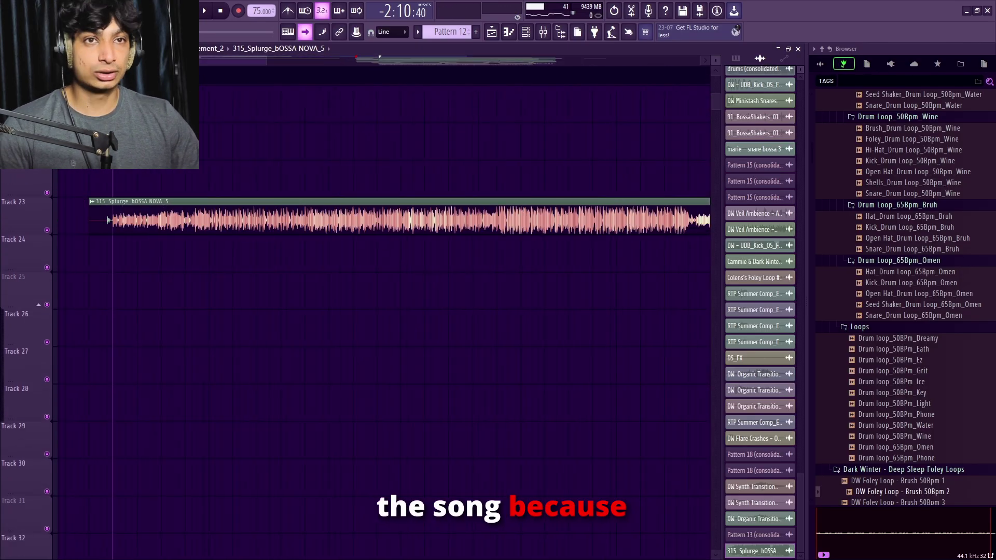
pyautogui.scroll(-1, 226, 218)
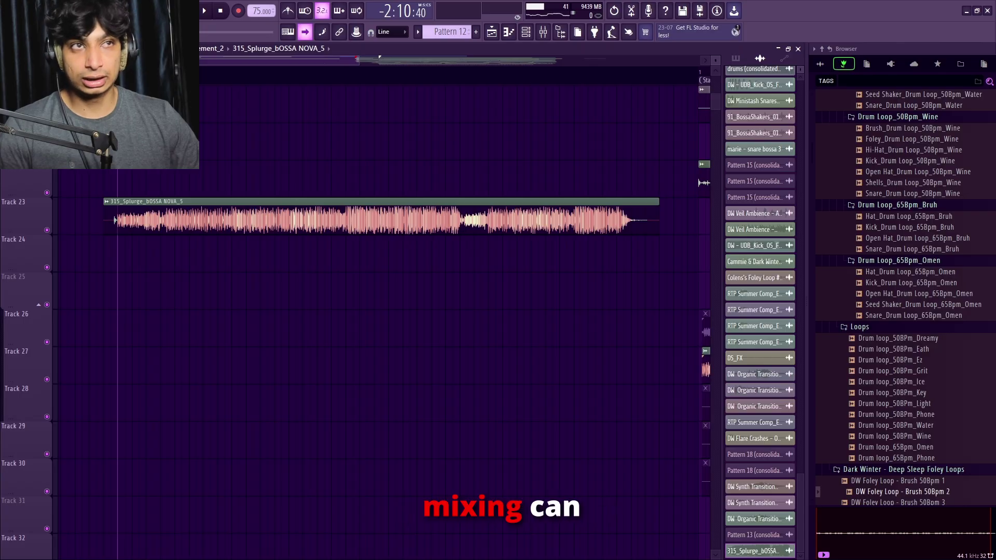
pyautogui.scroll(-2, 115, 220)
pyautogui.scroll(2, 116, 220)
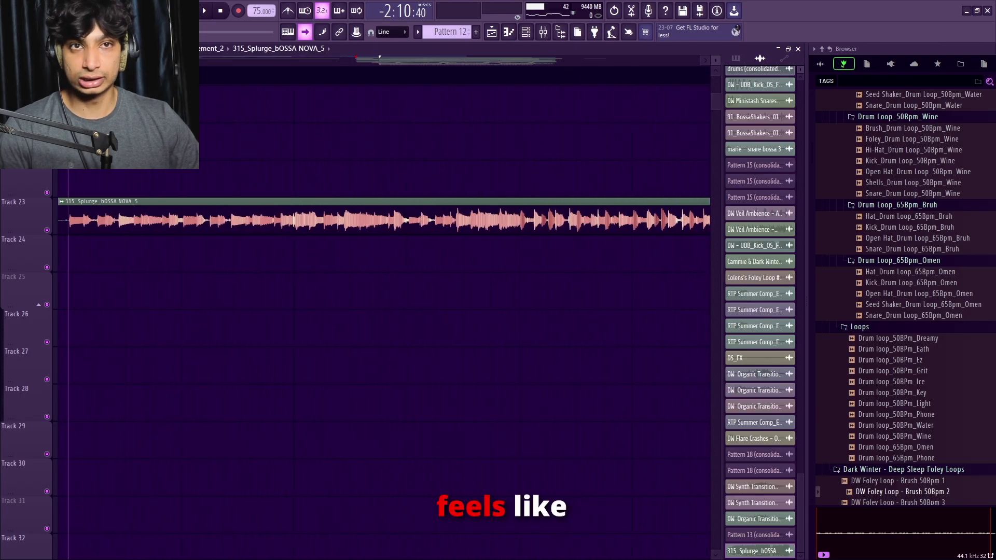
pyautogui.moveTo(188, 70); pyautogui.dragTo(224, 70)
pyautogui.press('space')
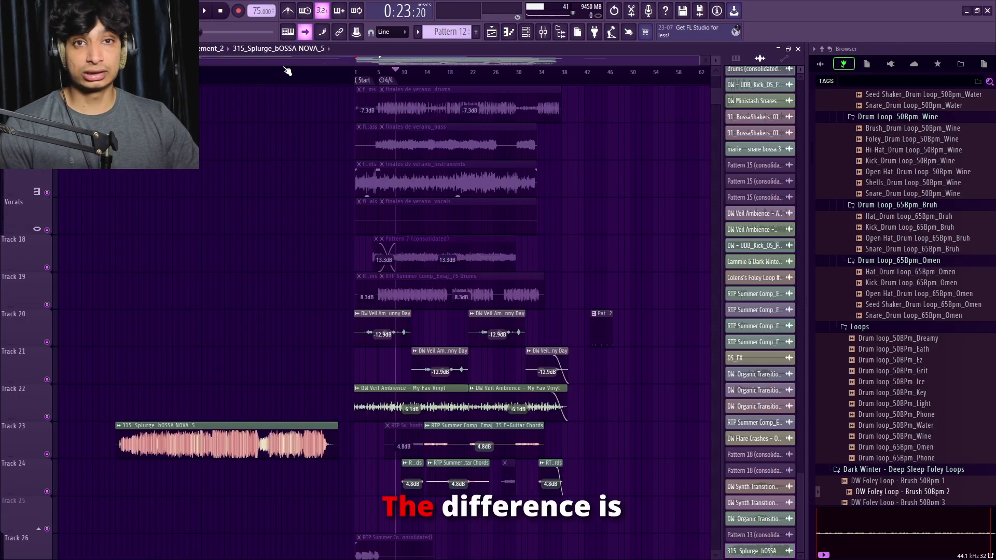
# - Look over the guitar, bass and melody tracks in the playlist and return the playhead to the song start
pyautogui.scroll(-5, 396, 149)
pyautogui.scroll(4, 377, 77)
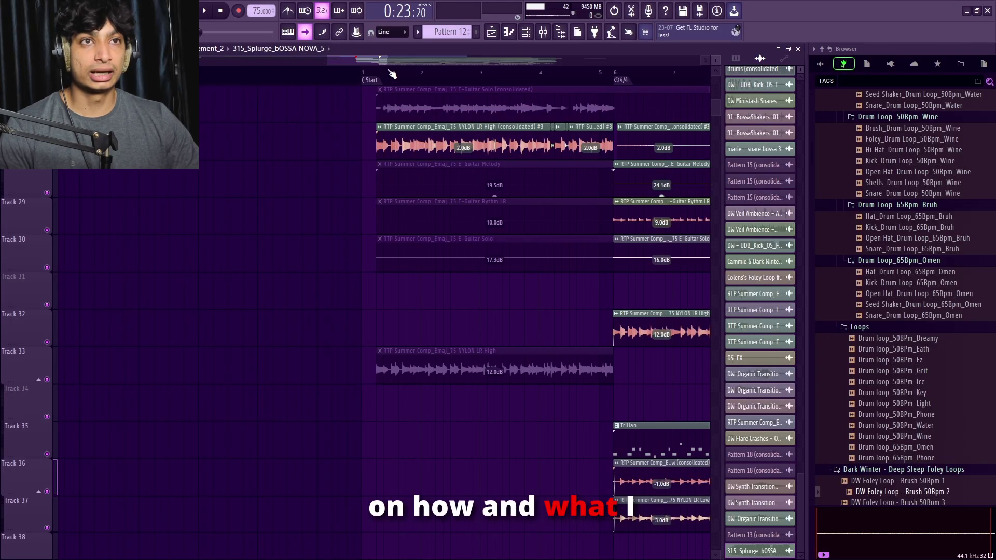
pyautogui.scroll(-5, 482, 179)
pyautogui.scroll(-10, 482, 179)
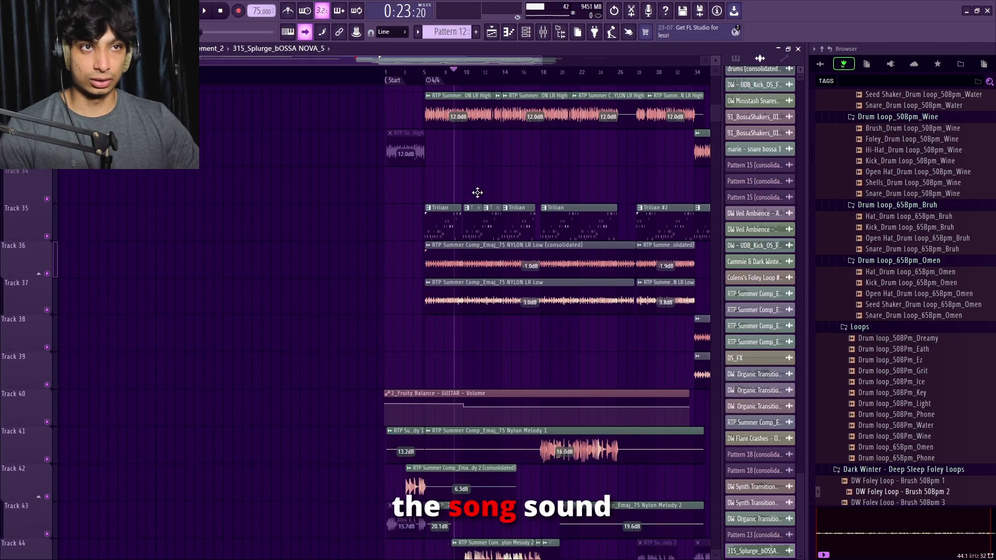
pyautogui.scroll(-3, 596, 217)
pyautogui.scroll(11, 595, 218)
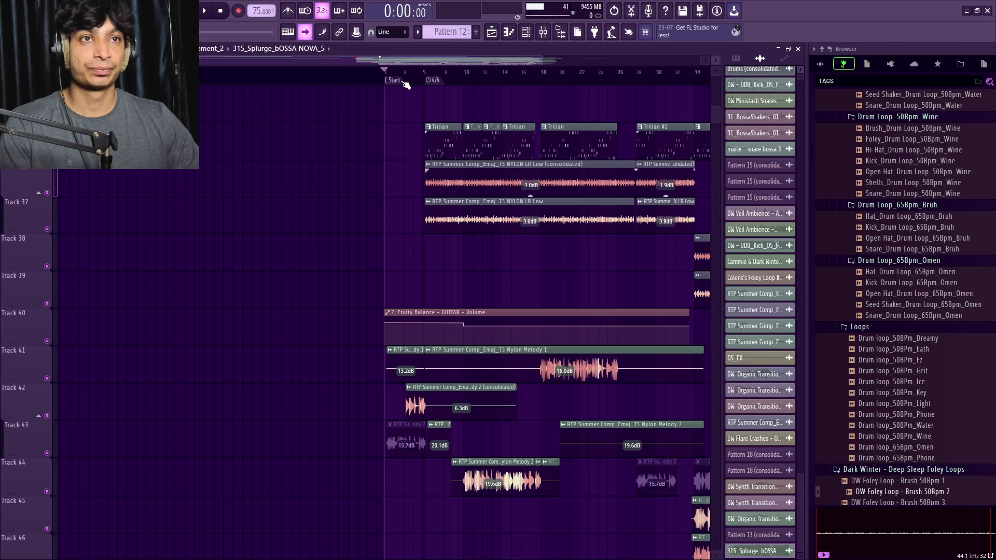
# - Solo Track 27 and play its intro nylon guitar clip from the beginning
pyautogui.scroll(5, 462, 194)
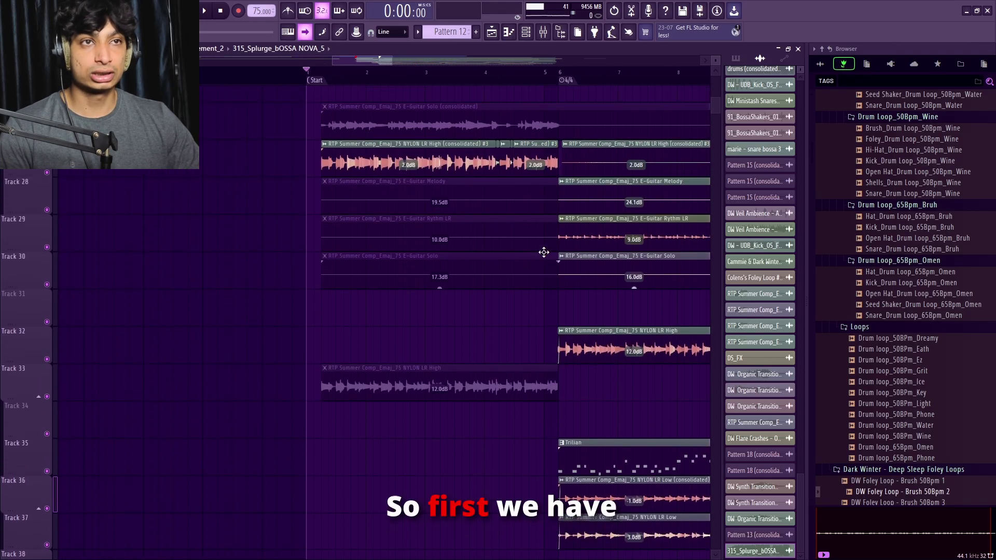
pyautogui.scroll(-4, 330, 79)
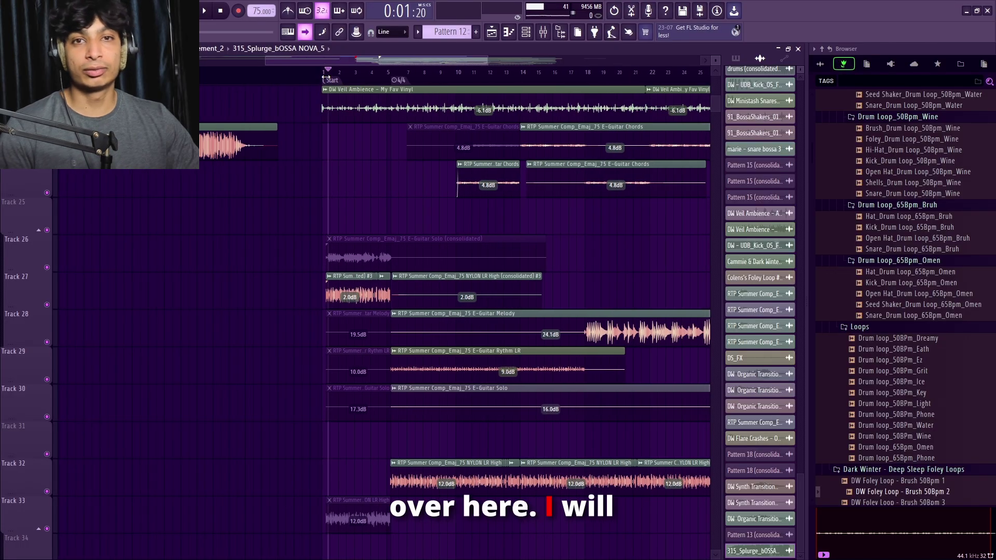
pyautogui.scroll(4, 556, 190)
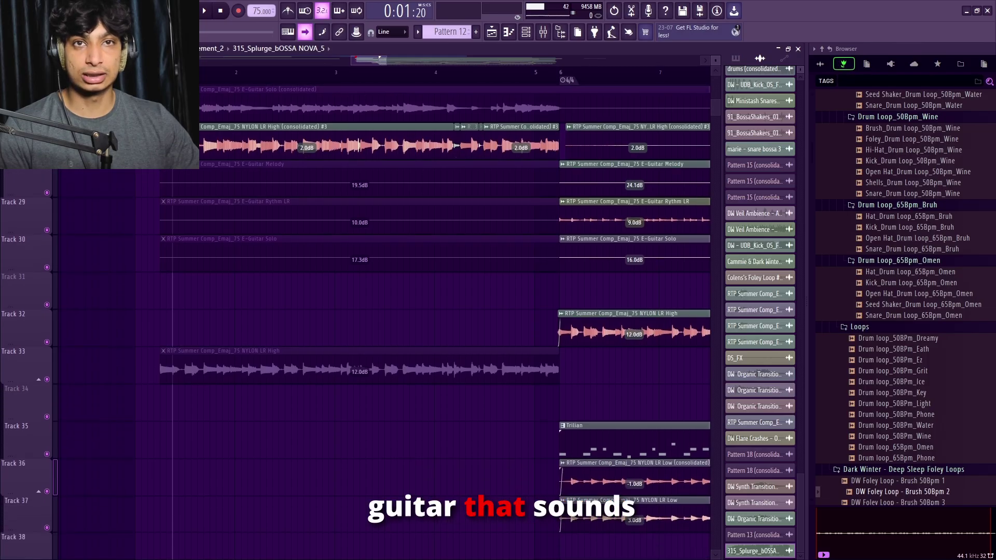
pyautogui.press('space')
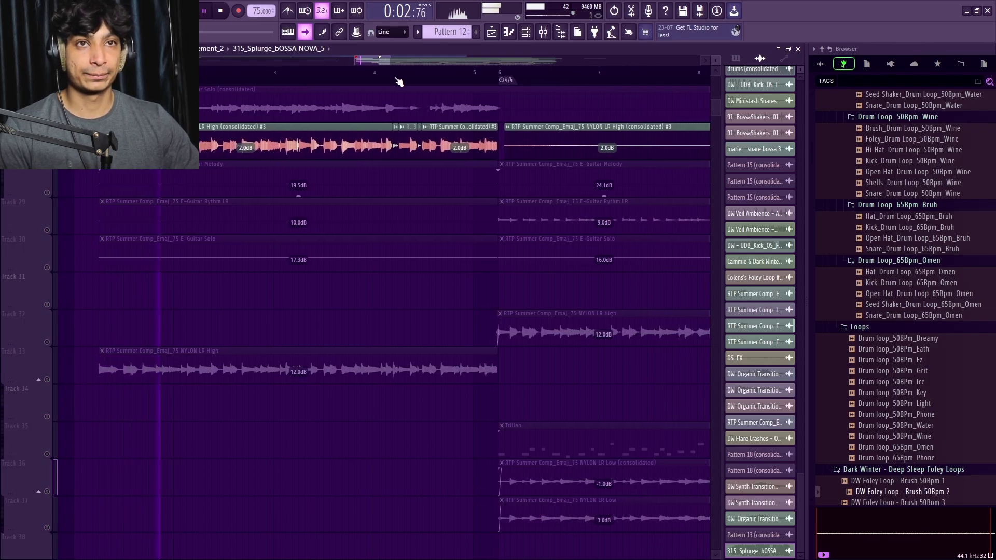
pyautogui.scroll(2, 454, 168)
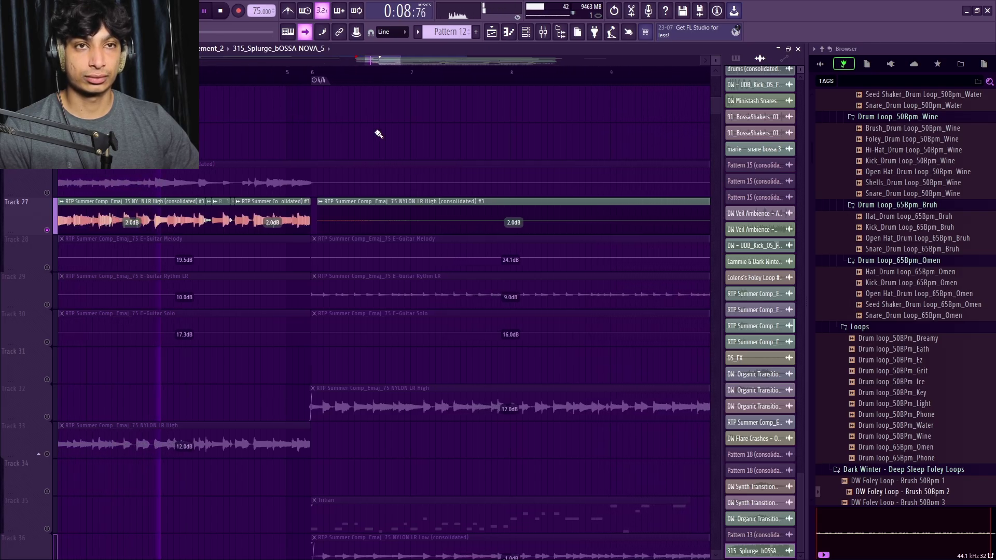
pyautogui.press('space')
# - Open the intro guitar's channel settings and inspect the Phone preset in FabFilter Pro-Q 4 on its mixer track 24
pyautogui.doubleClick(312, 217)
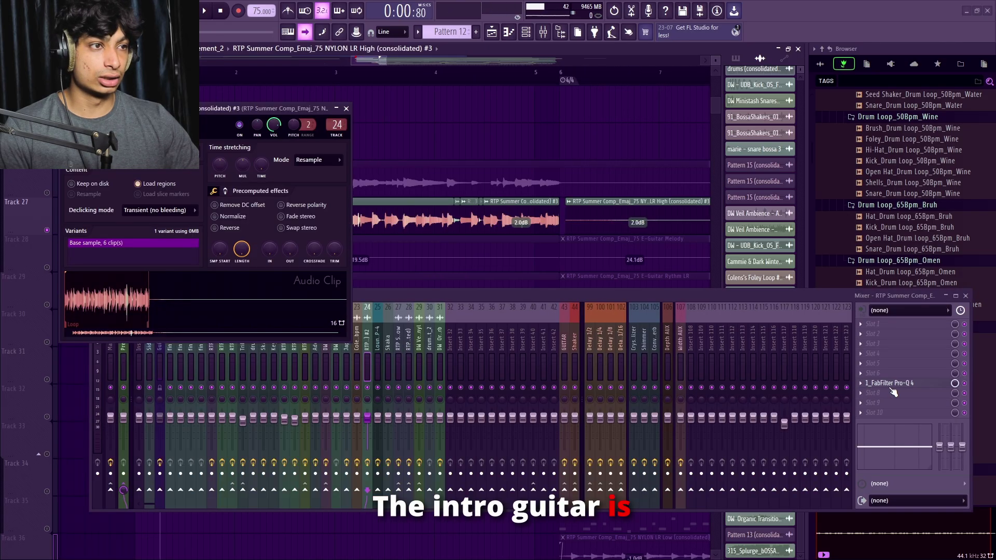
pyautogui.click(889, 383)
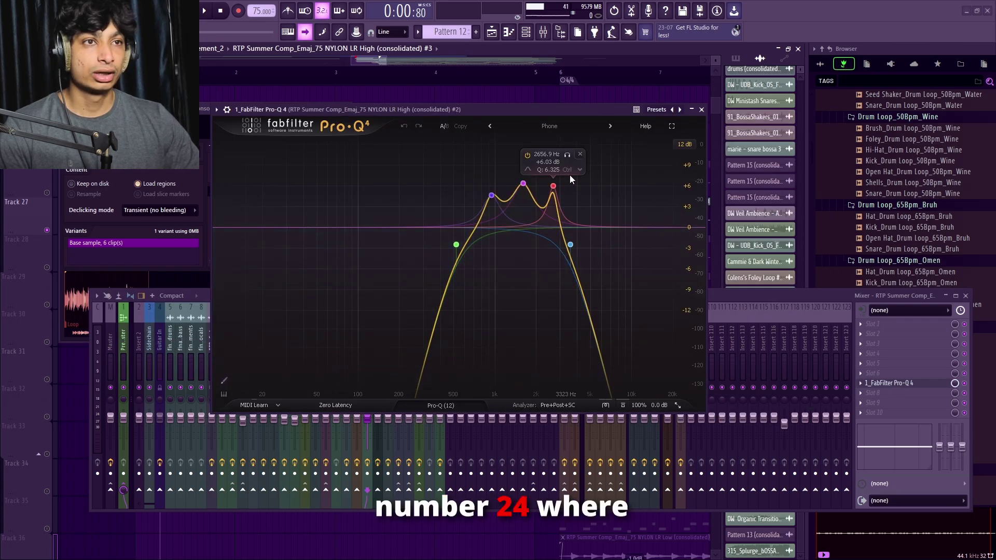
pyautogui.moveTo(497, 106); pyautogui.dragTo(446, 153)
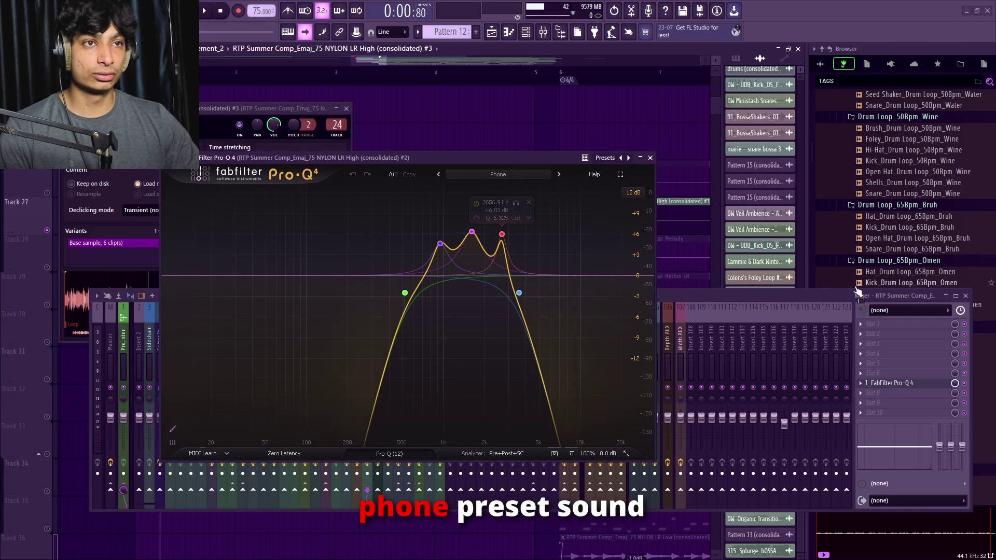
pyautogui.moveTo(415, 157); pyautogui.dragTo(364, 133)
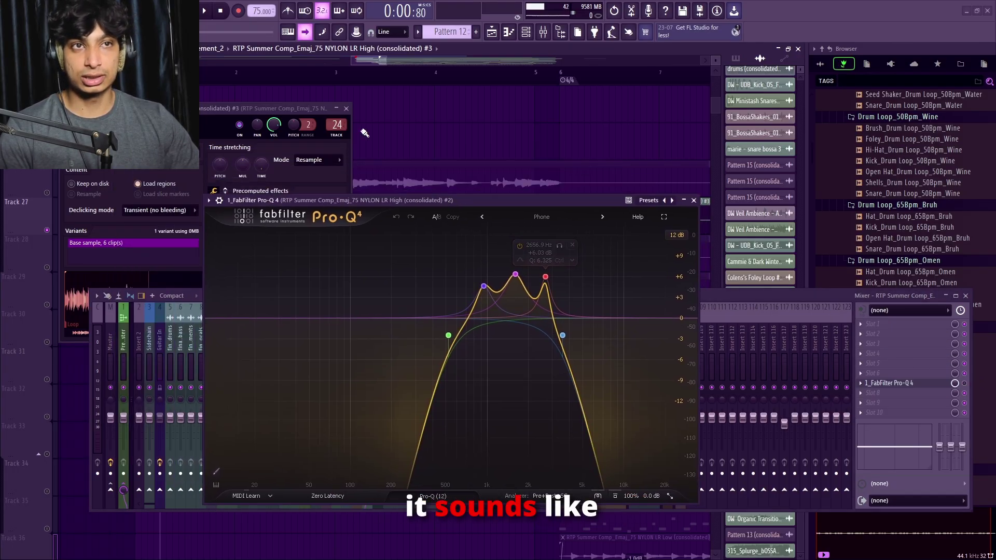
# - Close the guitar's channel settings and compare its sound with the Pro-Q 4 bypassed and enabled during playback
pyautogui.click(346, 108)
pyautogui.press('space')
pyautogui.moveTo(385, 199); pyautogui.dragTo(386, 239)
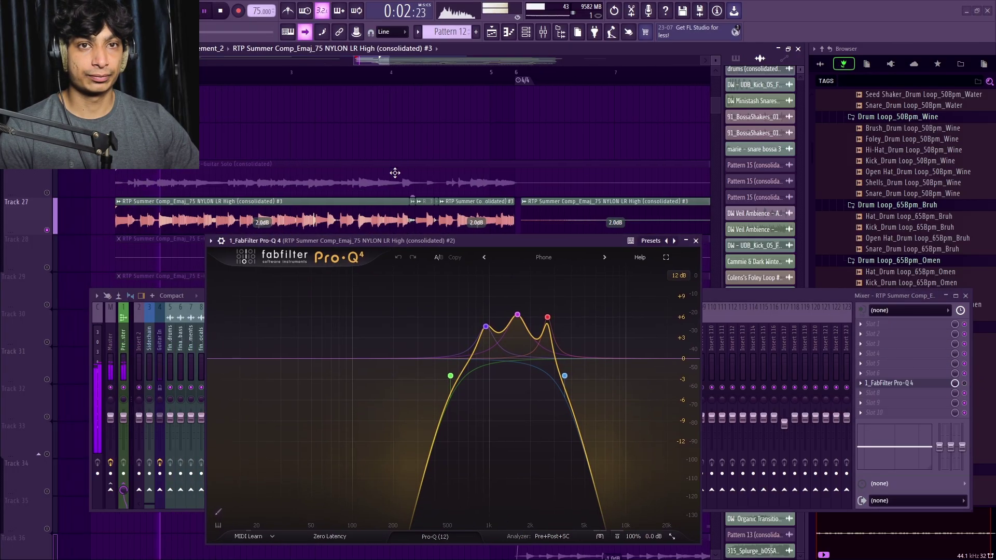
pyautogui.scroll(-1, 402, 156)
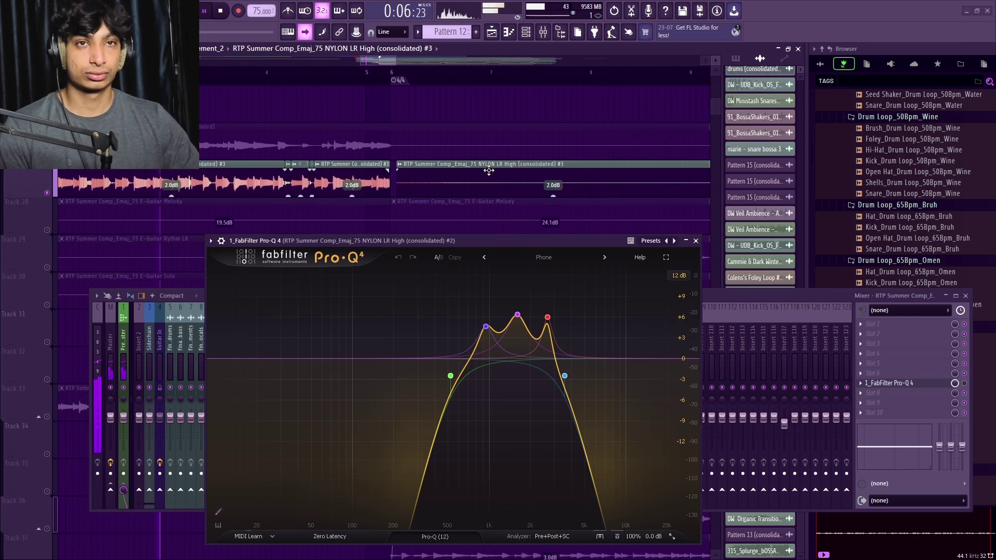
pyautogui.click(964, 386)
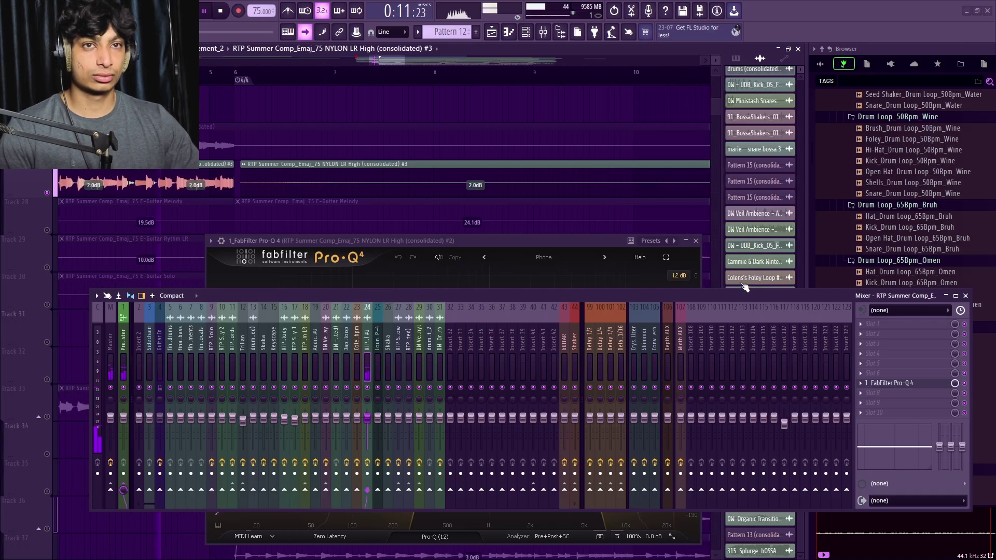
pyautogui.press('space')
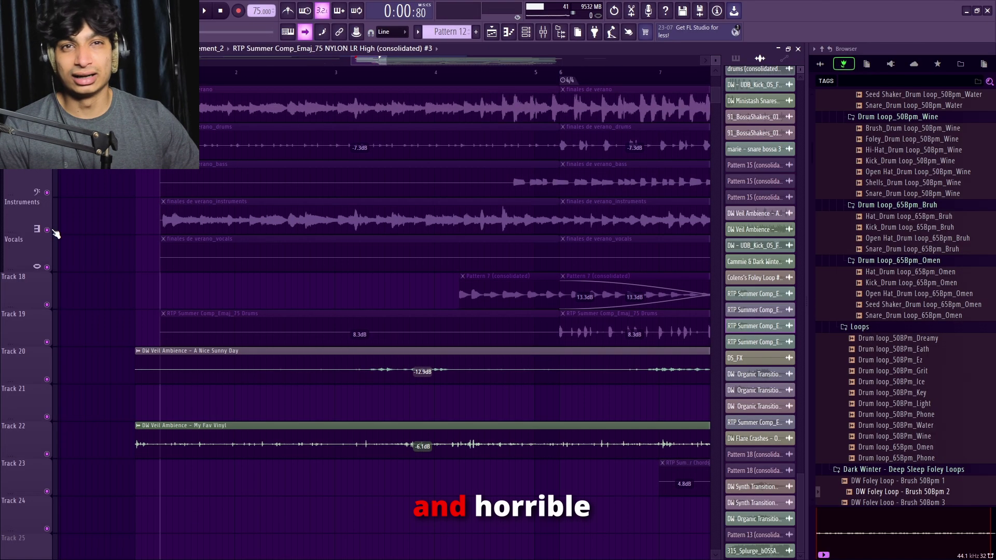
# - Solo Track 42, place the playhead just before its Nylon Melody 2 (consolidated) clip, and listen to it
pyautogui.scroll(-6, 213, 251)
pyautogui.scroll(-10, 217, 248)
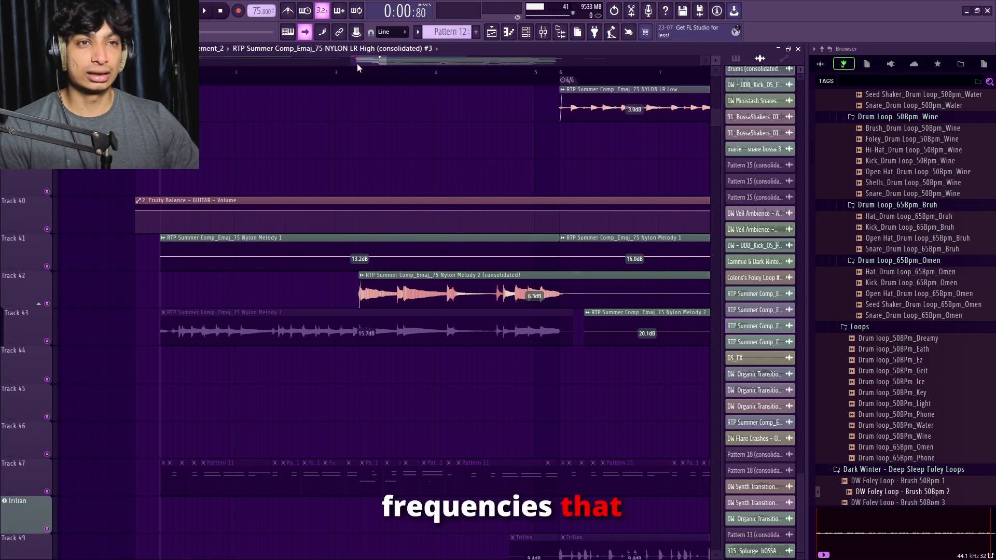
pyautogui.click(359, 71)
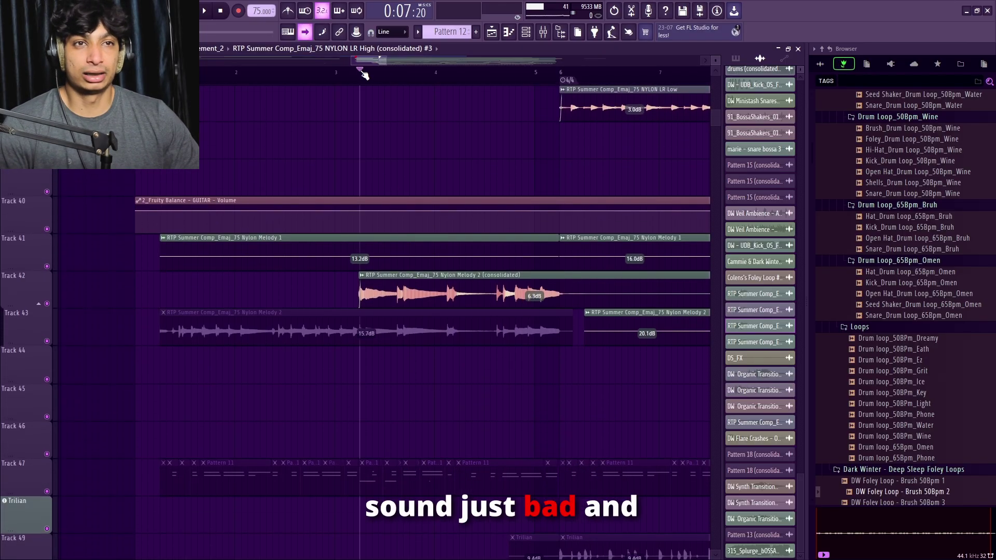
pyautogui.click(355, 68)
pyautogui.scroll(-3, 278, 232)
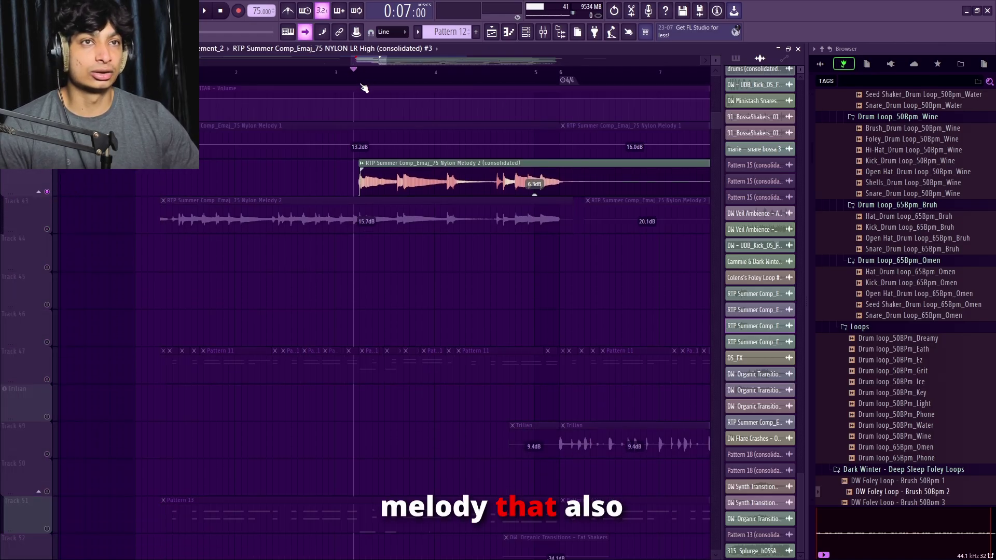
pyautogui.scroll(12, 182, 187)
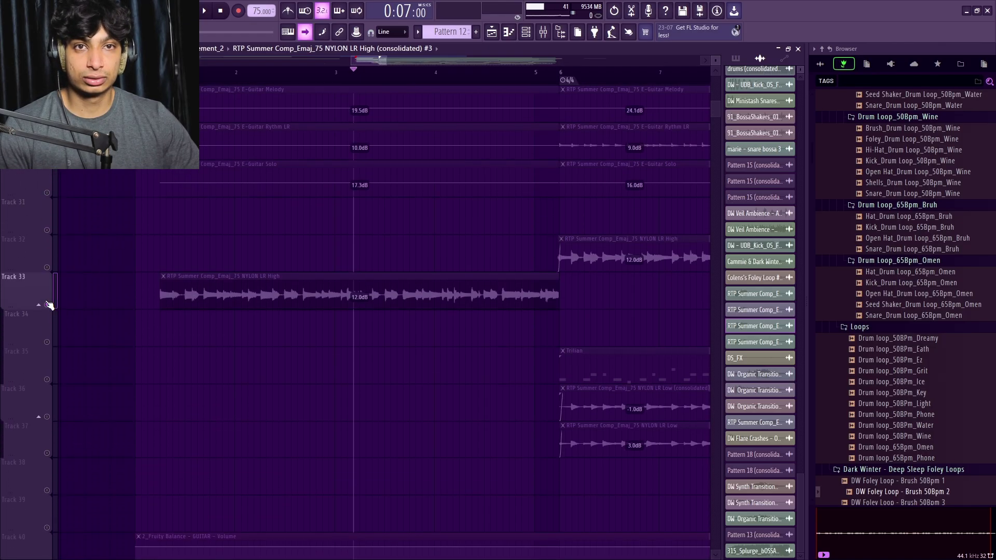
pyautogui.press('space')
pyautogui.scroll(-8, 290, 283)
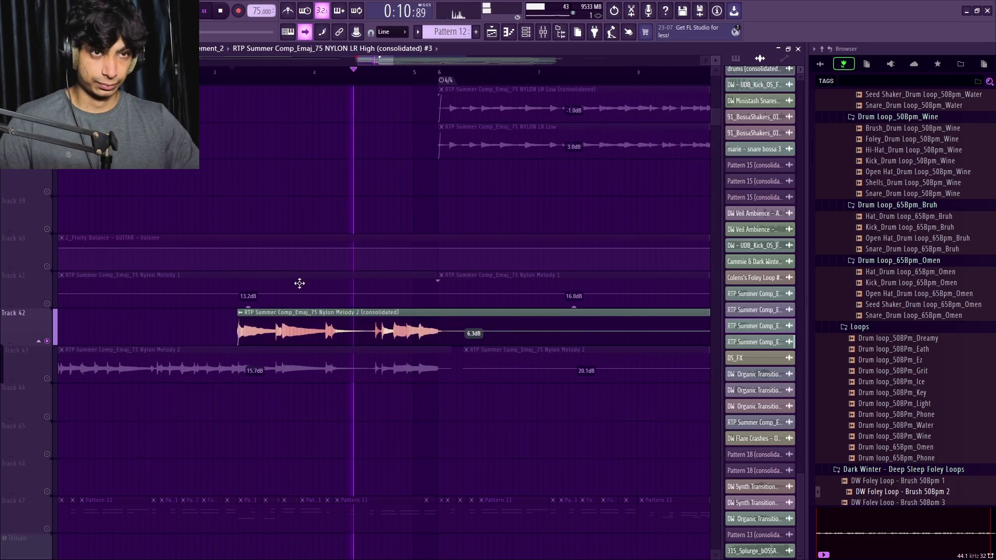
pyautogui.press('space')
# - Open the Nylon Melody 2 channel and inspect both FabFilter Pro-Q 4 equalizers and the ValhallaVintageVerb on its mixer track 10
pyautogui.doubleClick(361, 330)
pyautogui.press('F9')
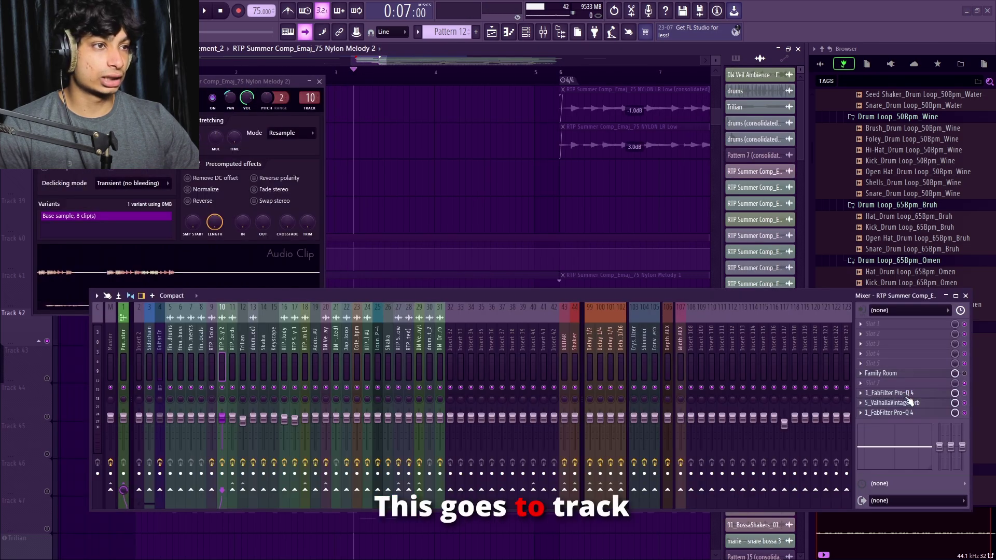
pyautogui.click(889, 392)
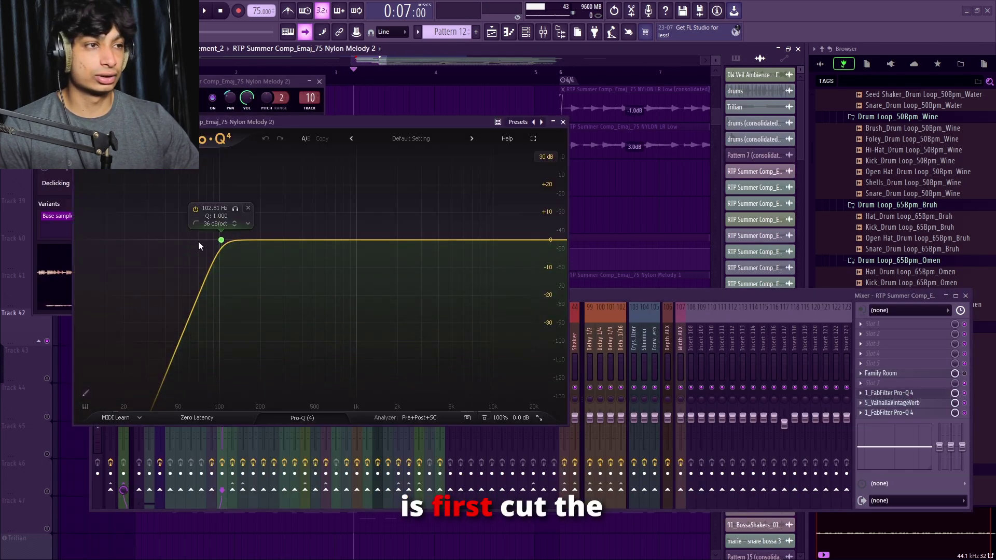
pyautogui.click(901, 404)
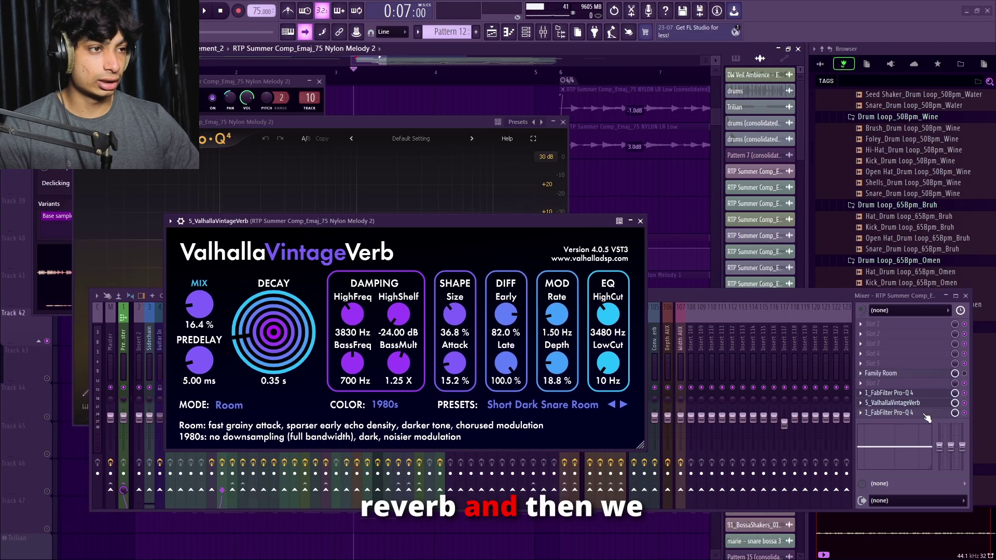
pyautogui.click(895, 413)
pyautogui.moveTo(328, 191); pyautogui.dragTo(356, 190)
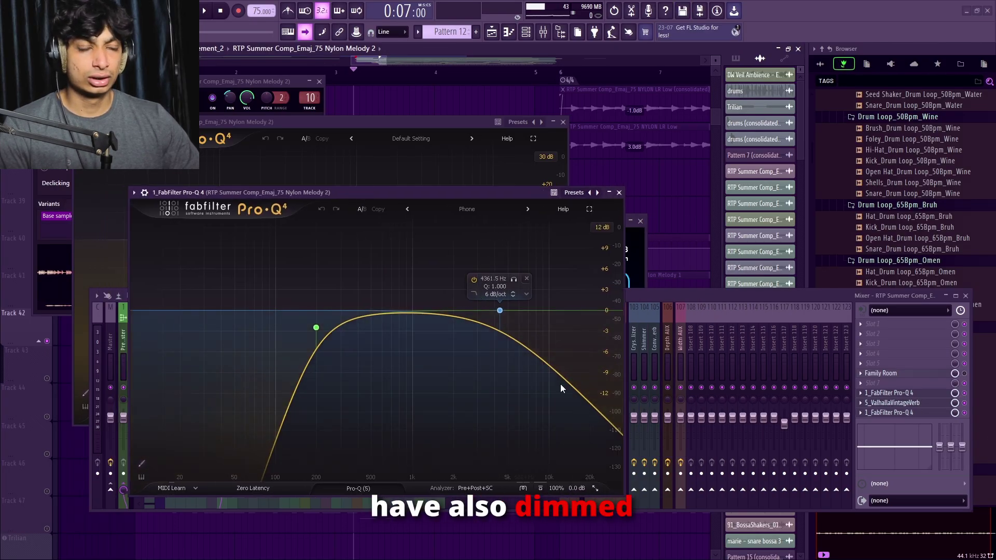
# - Close both Pro-Q 4 windows and the ValhallaVintageVerb window of the Nylon Melody 2 track
pyautogui.click(618, 193)
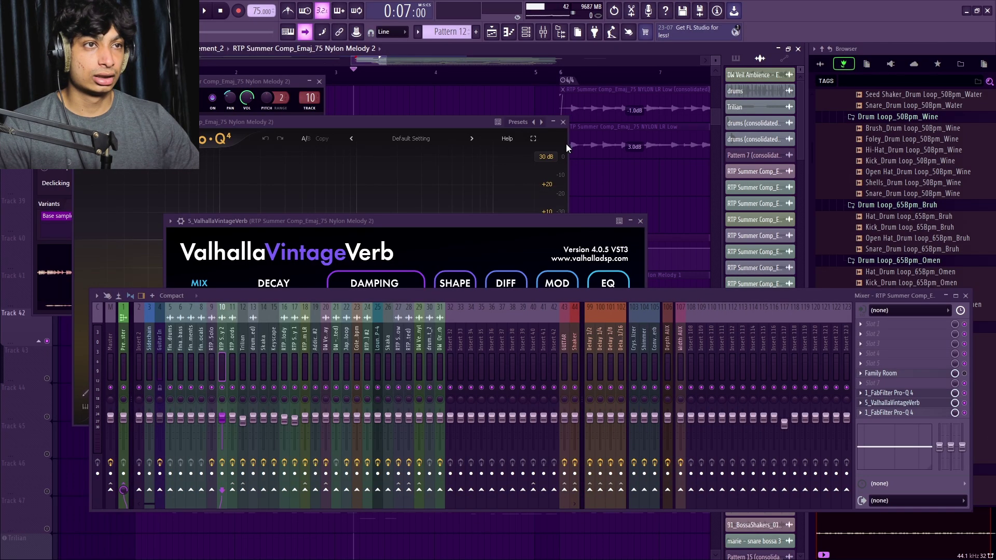
pyautogui.click(560, 126)
pyautogui.click(563, 122)
pyautogui.click(640, 220)
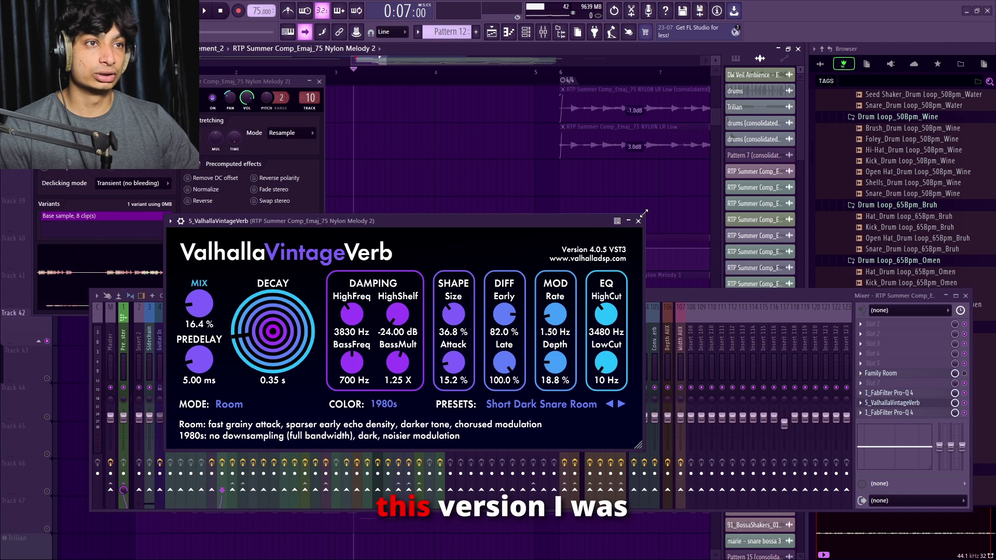
pyautogui.click(640, 221)
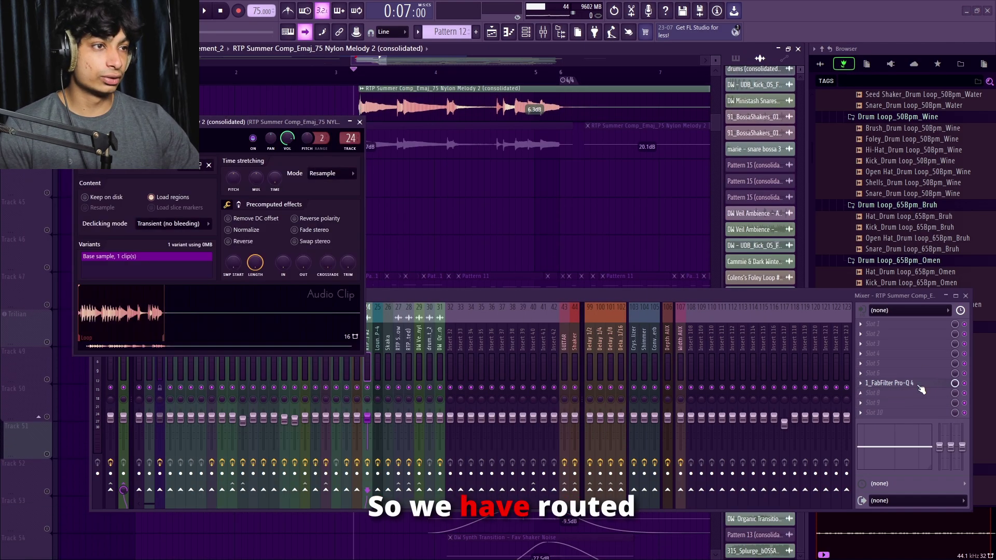
# - Inspect the Phone preset in Pro-Q 4 on mixer track 24 and compare Nylon Melody 2 (consolidated) with the EQ bypassed and enabled
pyautogui.click(889, 383)
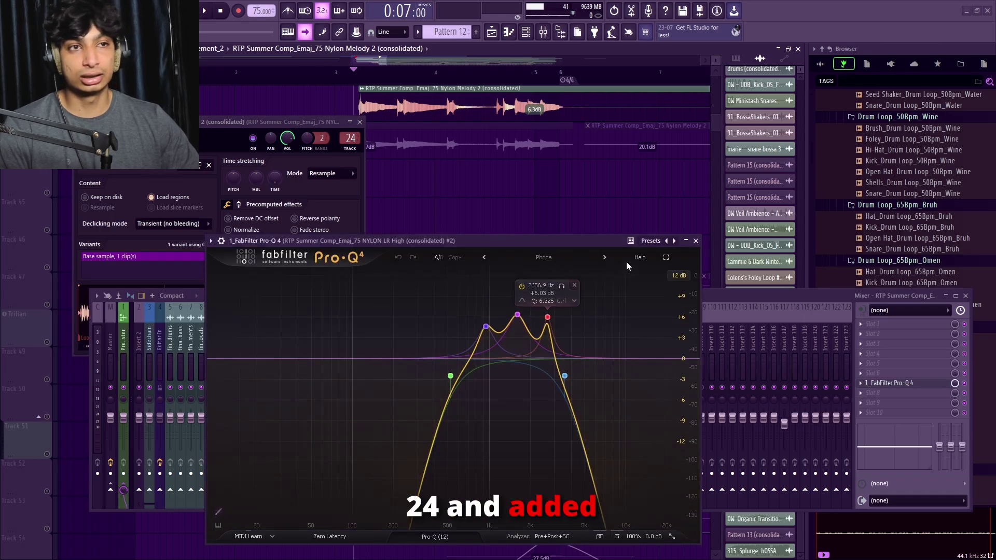
pyautogui.moveTo(499, 241)
pyautogui.mouseDown()
pyautogui.moveTo(543, 270)
pyautogui.moveTo(487, 261)
pyautogui.moveTo(481, 234)
pyautogui.mouseUp()
pyautogui.press('space')
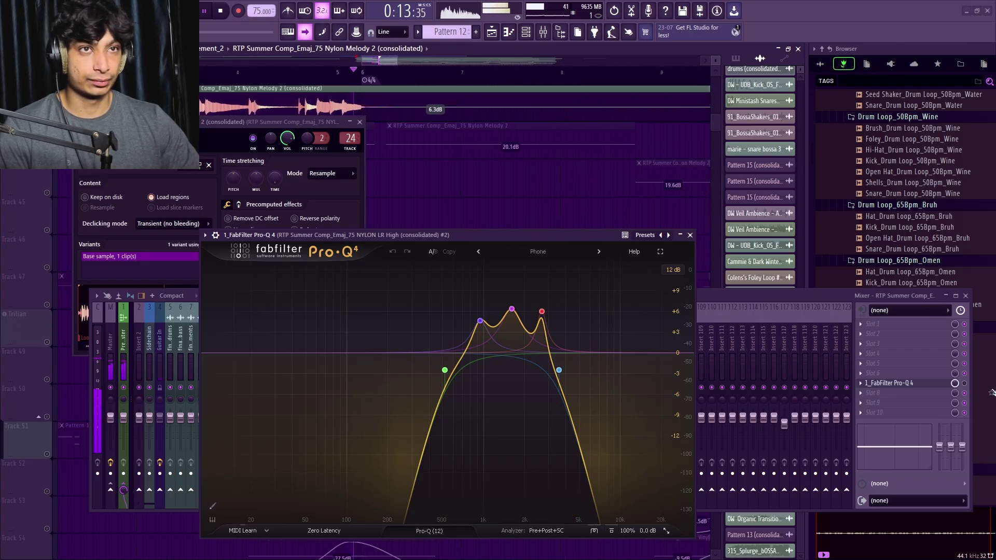
pyautogui.press('space')
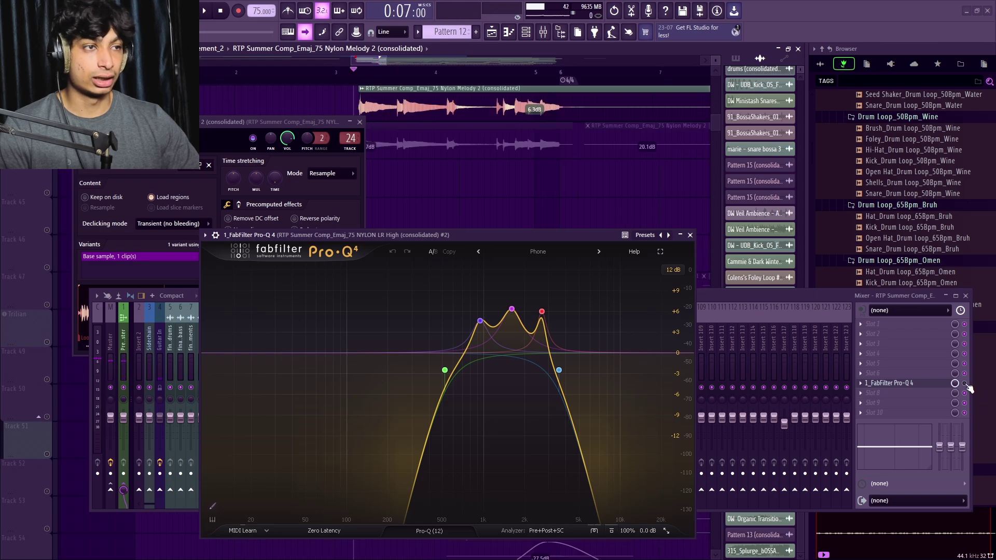
pyautogui.click(967, 388)
pyautogui.press('space')
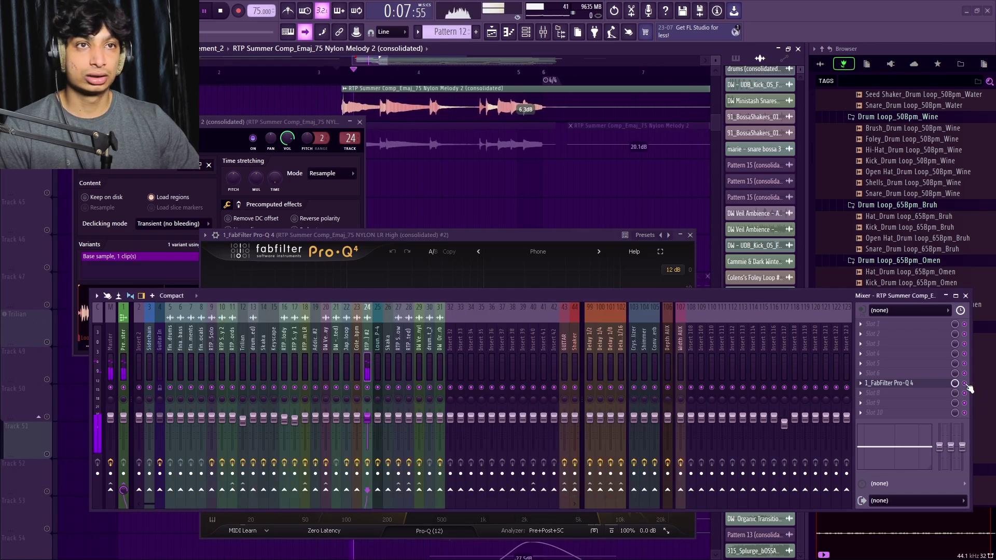
# - Close the consolidated melody's channel settings, its Pro-Q 4 window and the mixer
pyautogui.click(359, 123)
pyautogui.click(690, 235)
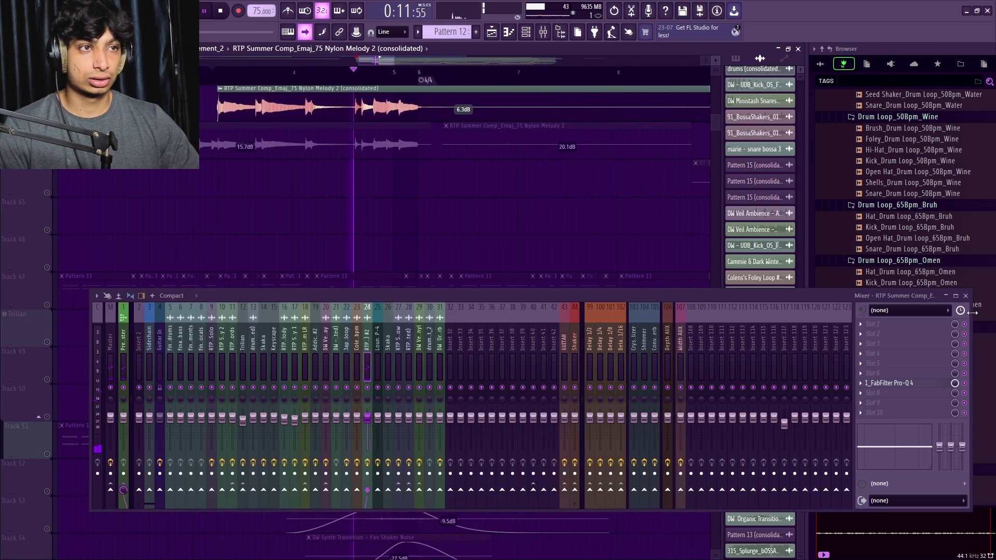
pyautogui.click(965, 296)
# - Listen to the arrangement from the intro into bar 10 with auto-scrolling on, looking over the guitar, bass, melody and transition tracks
pyautogui.scroll(5, 399, 249)
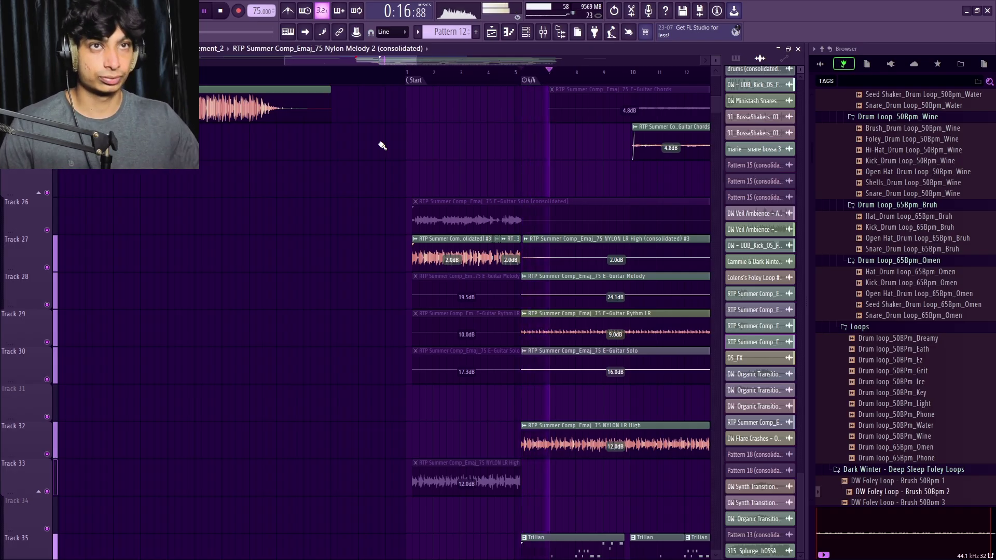
pyautogui.click(306, 33)
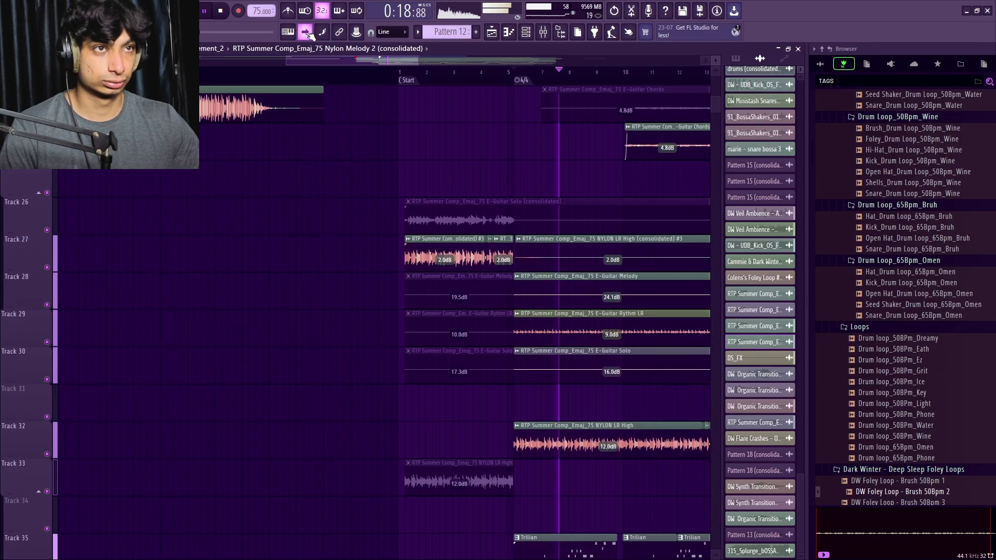
pyautogui.scroll(-4, 652, 169)
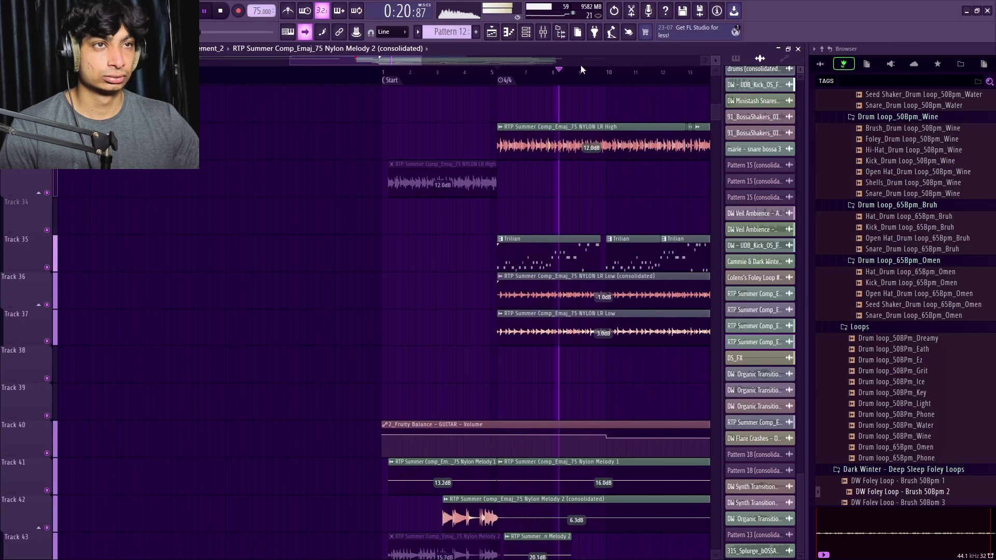
pyautogui.scroll(-3, 599, 75)
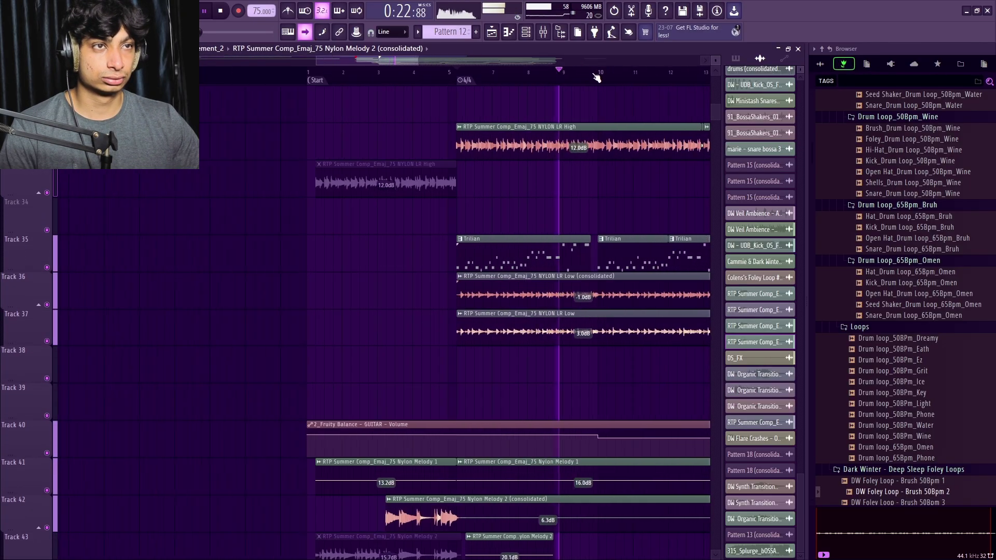
pyautogui.scroll(-4, 641, 199)
pyautogui.scroll(-2, 638, 171)
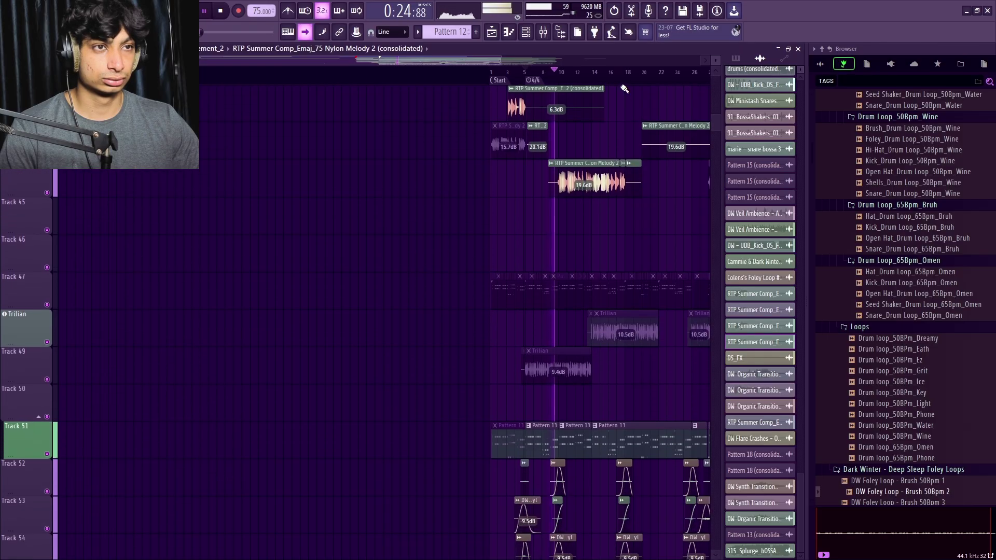
pyautogui.scroll(3, 624, 79)
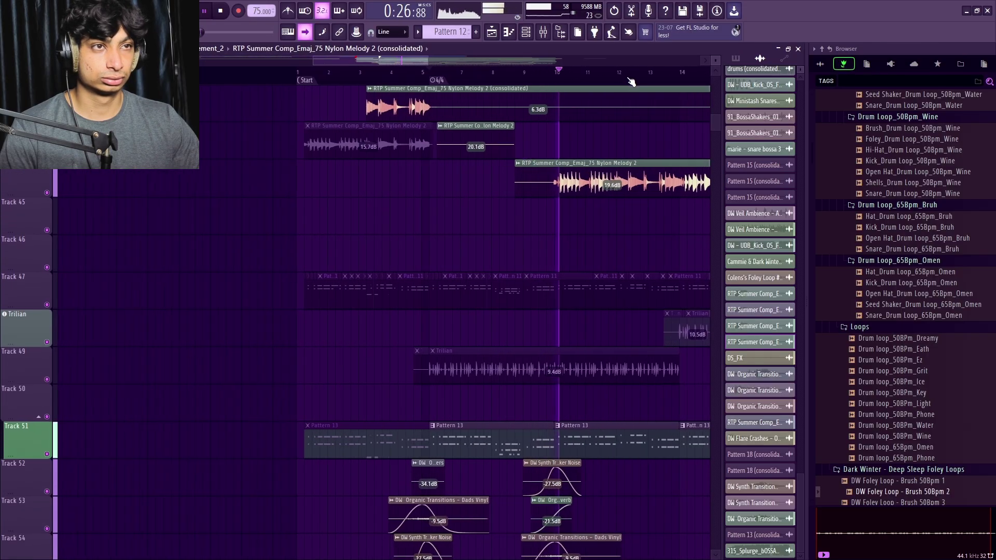
pyautogui.scroll(5, 612, 171)
pyautogui.press('space')
# - Solo Tracks 36 and 37 and listen to their NYLON LR Low guitar clips
pyautogui.scroll(8, 528, 210)
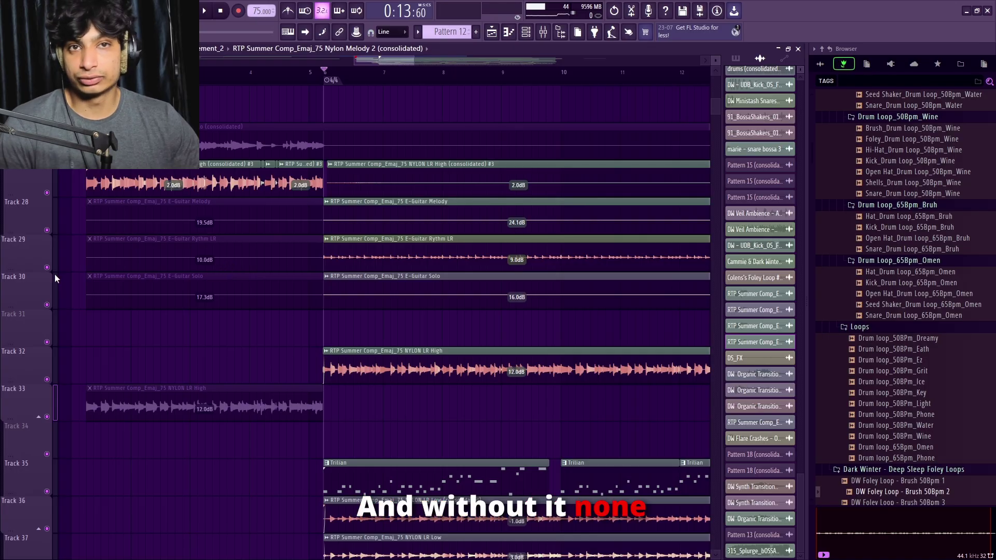
pyautogui.scroll(-6, 129, 299)
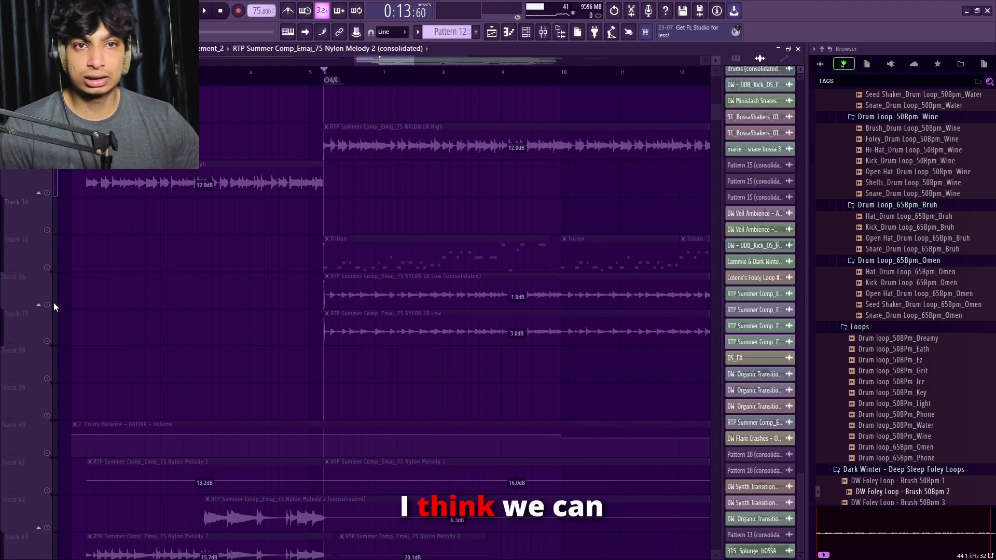
pyautogui.click(54, 307)
pyautogui.scroll(-3, 131, 286)
pyautogui.keyDown('ctrl'); pyautogui.click(50, 231); pyautogui.keyUp('ctrl')
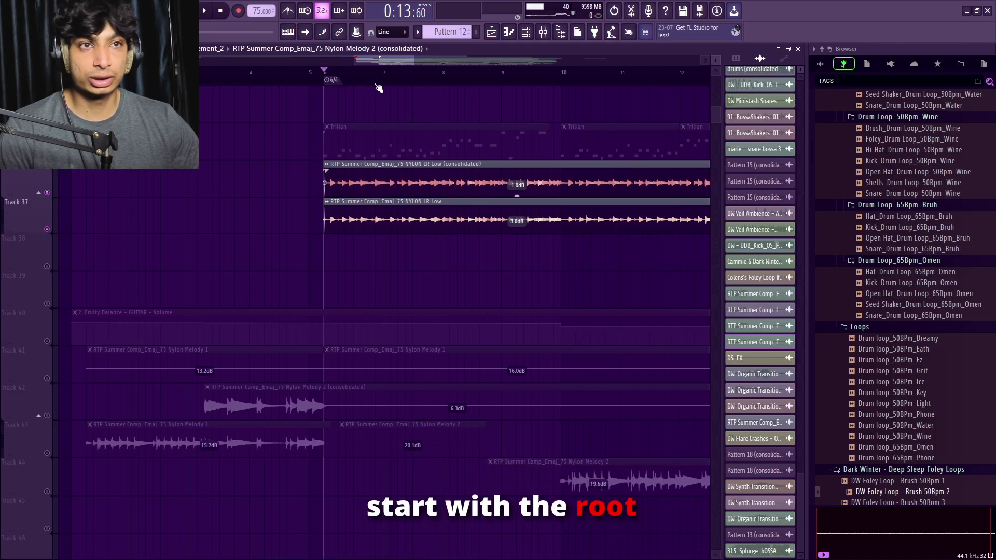
pyautogui.press('space')
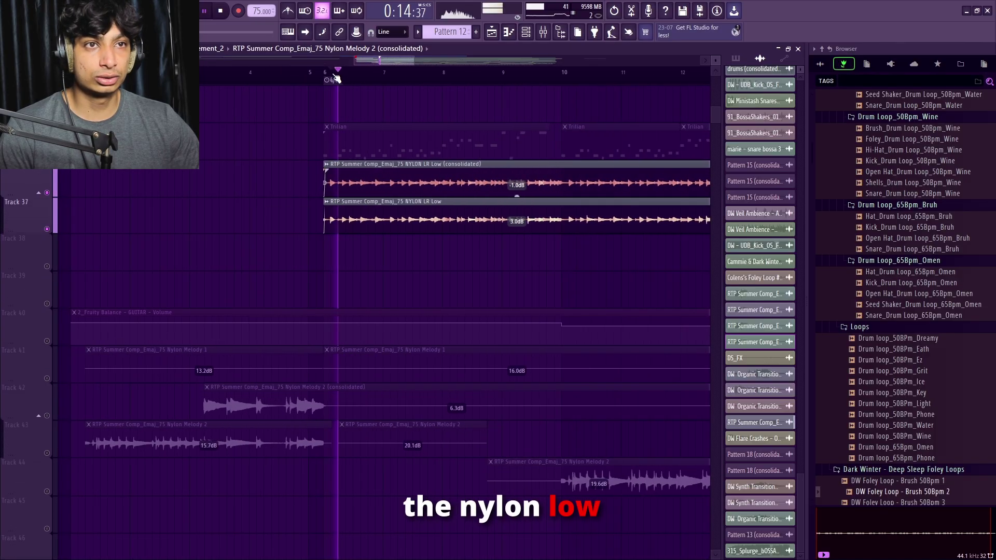
pyautogui.scroll(-2, 391, 83)
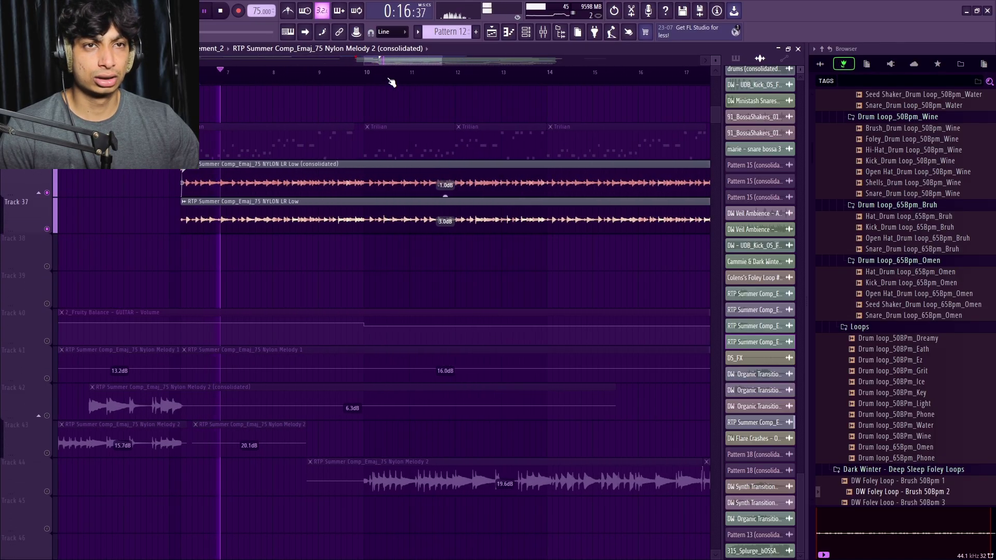
pyautogui.scroll(-11, 363, 262)
pyautogui.press('space')
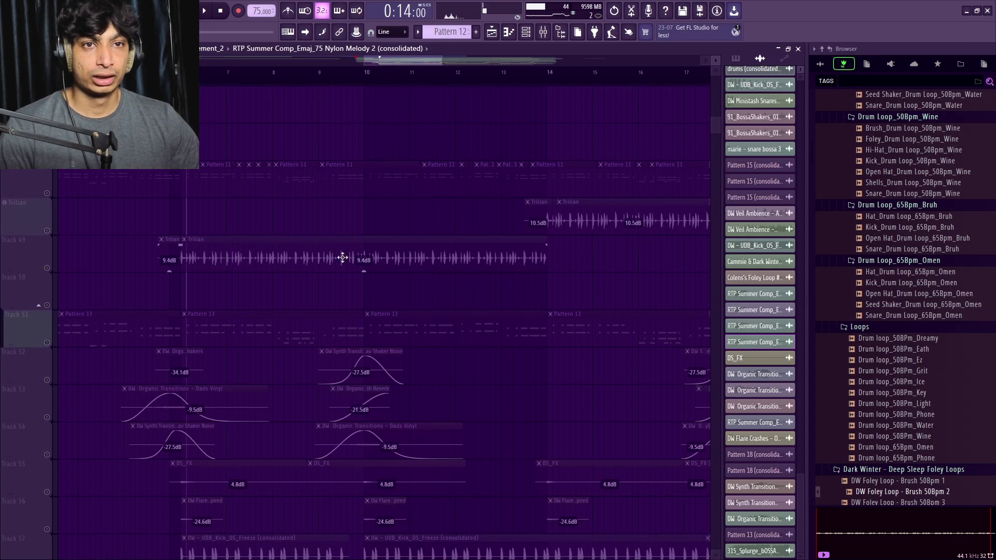
# - Solo Track 51 and listen to its Pattern 13 chord progression
pyautogui.scroll(15, 222, 277)
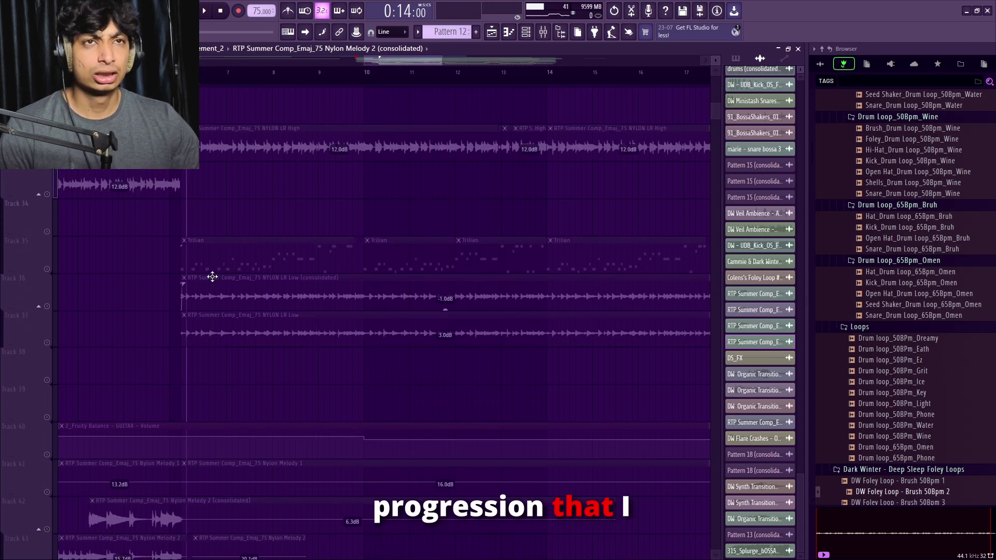
pyautogui.scroll(-15, 213, 276)
pyautogui.press('space')
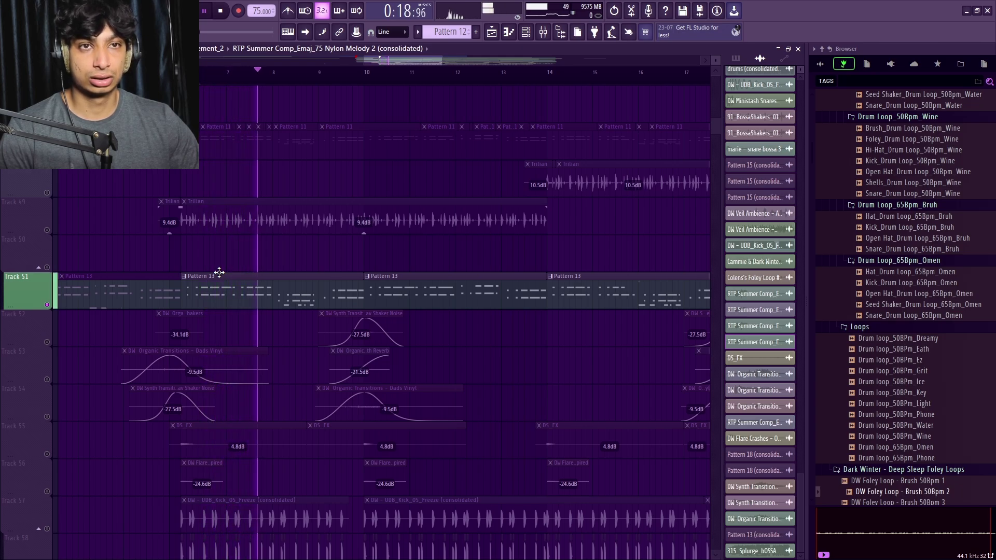
pyautogui.press('space')
# - Turn off the solo, check the channel settings of Track 37's NYLON LR Low clip, and close them
pyautogui.scroll(13, 267, 279)
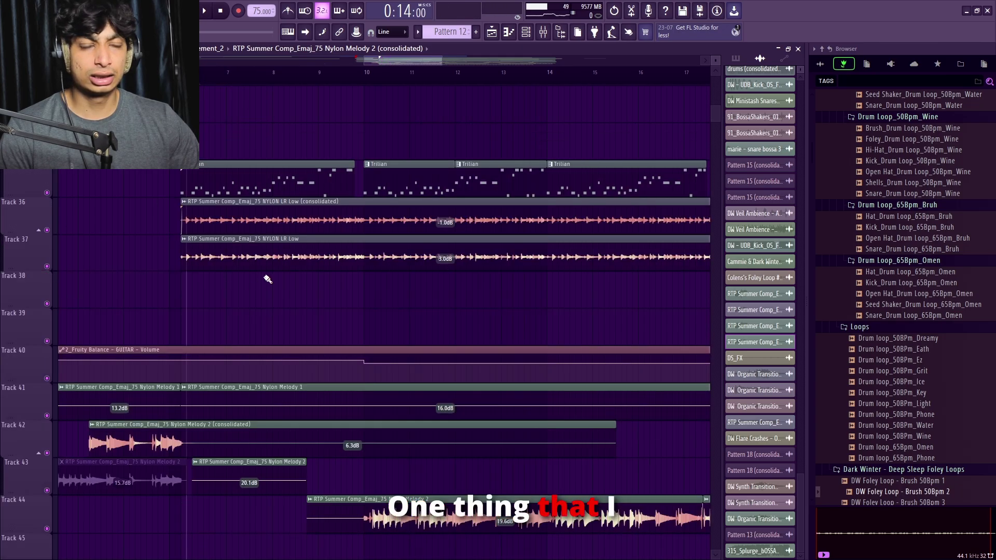
pyautogui.doubleClick(268, 259)
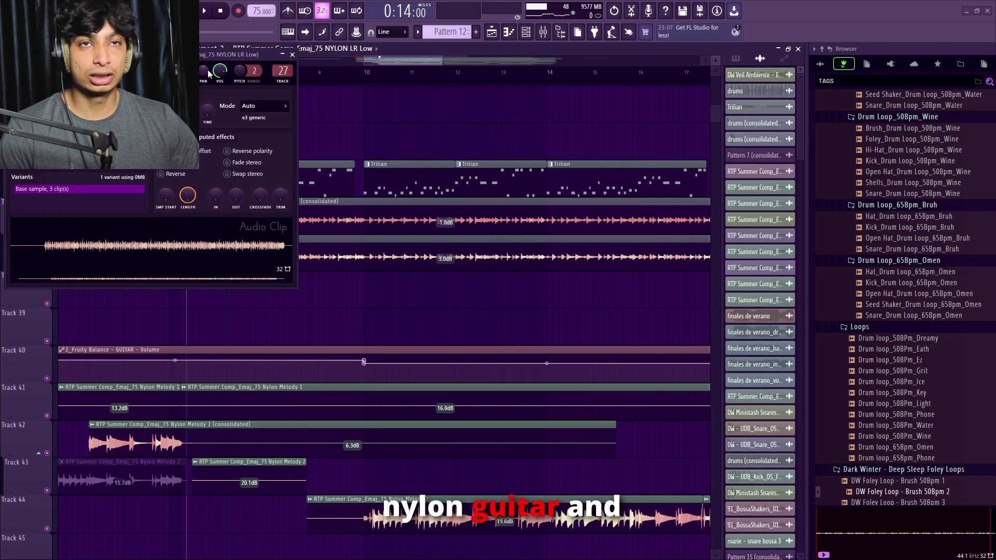
pyautogui.click(293, 55)
# - Compare the full arrangement with Track 37's NYLON LR Low clip muted and unmuted, playing from just before the clip starts
pyautogui.scroll(3, 217, 265)
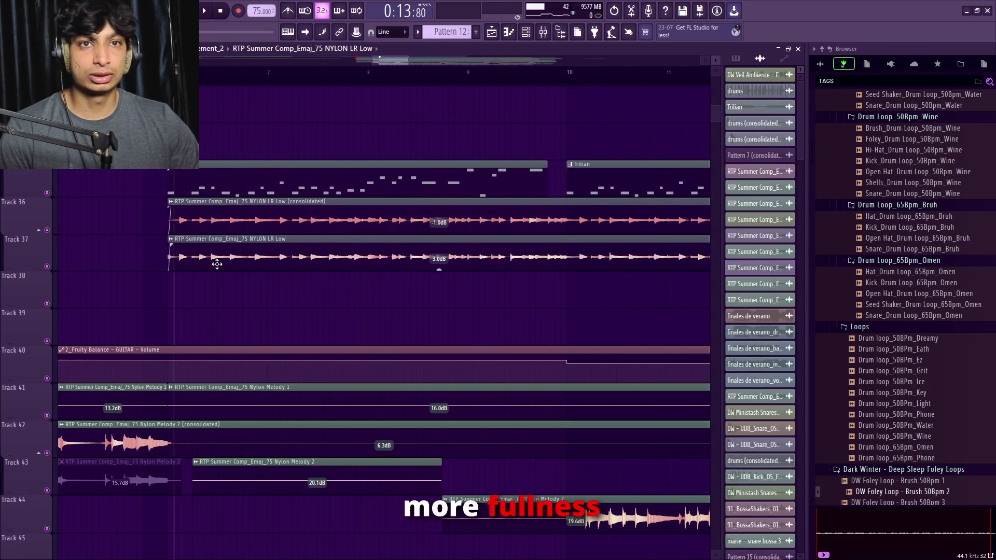
pyautogui.press('t')
pyautogui.click(256, 260)
pyautogui.press('space')
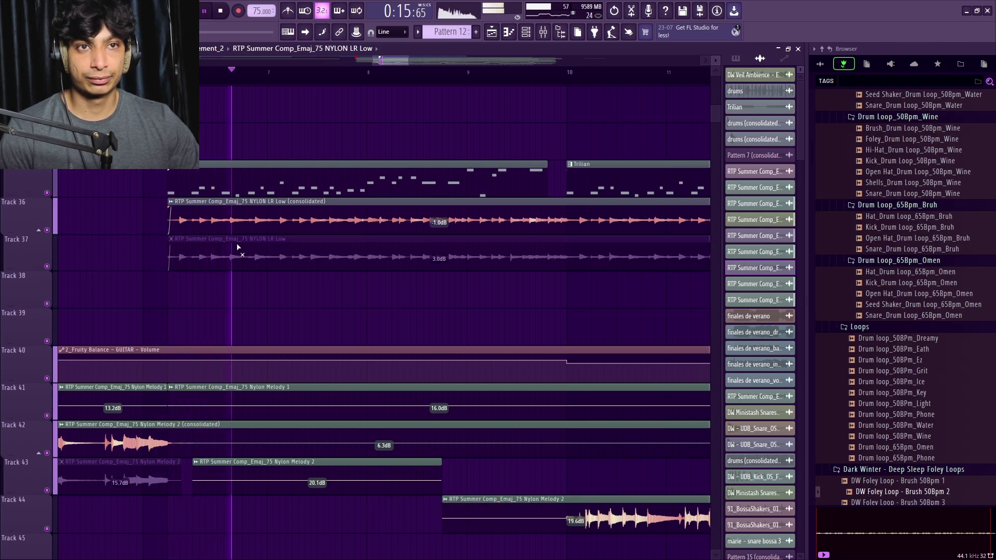
pyautogui.press('space')
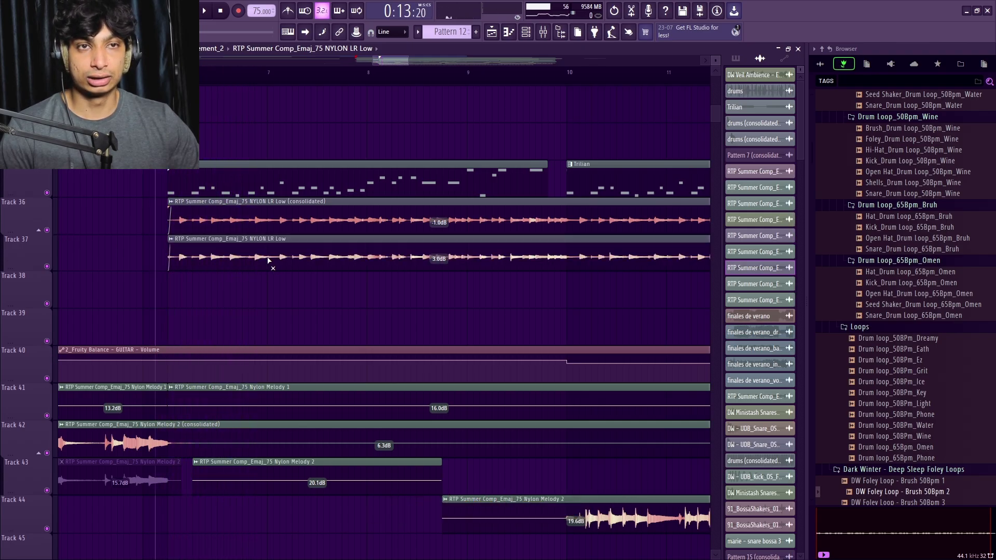
pyautogui.click(269, 261)
pyautogui.press('space')
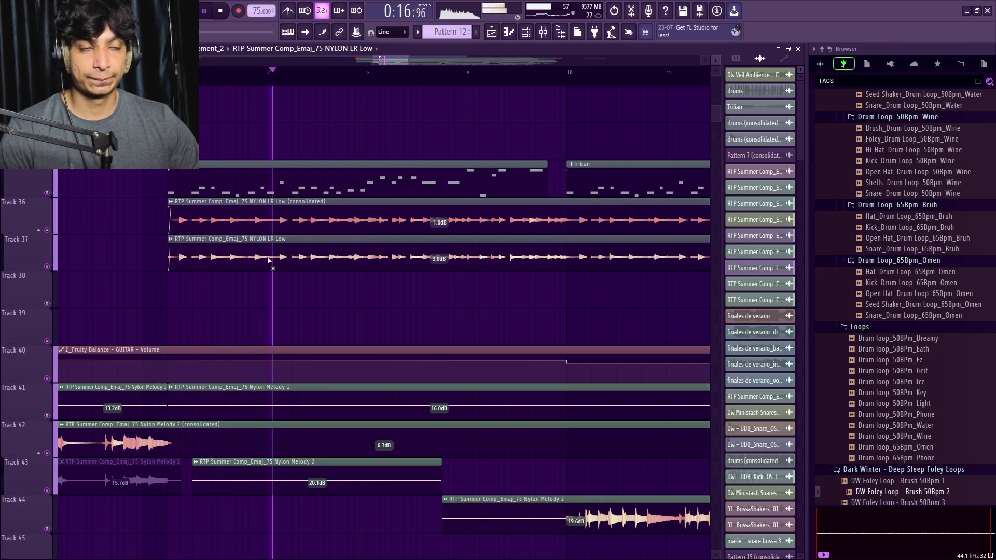
pyautogui.press('space')
# - Solo Track 32 with the NYLON LR High guitar clip
pyautogui.scroll(9, 218, 275)
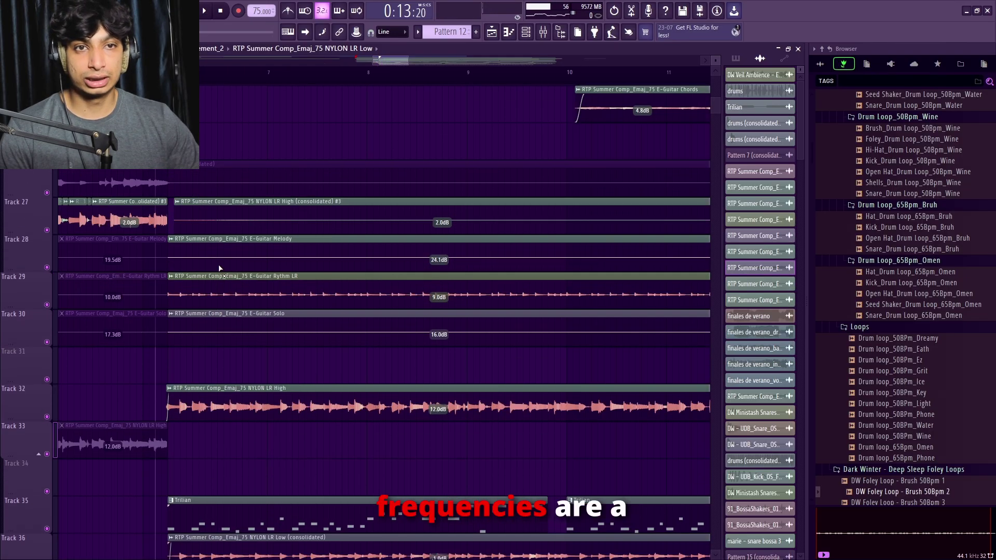
pyautogui.scroll(-4, 218, 274)
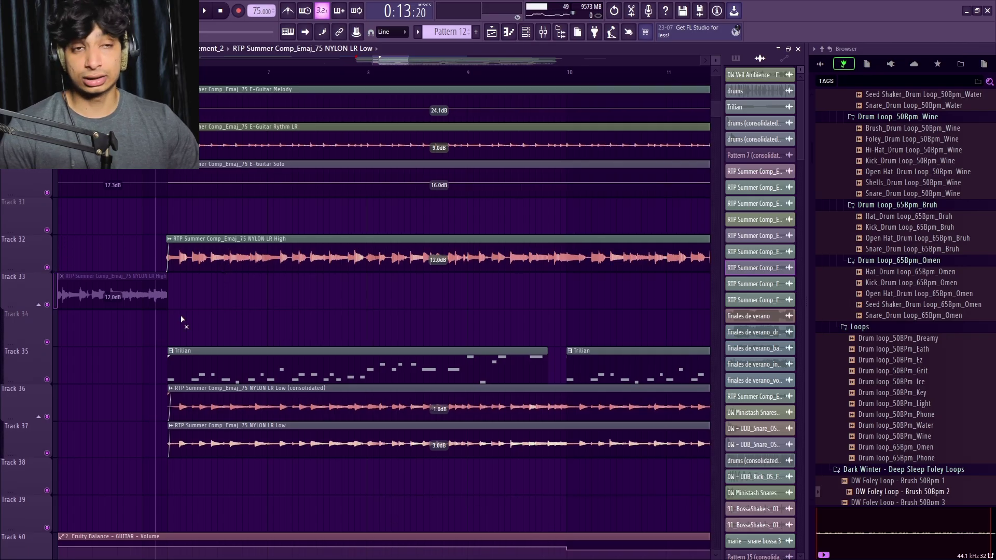
pyautogui.rightClick(47, 267)
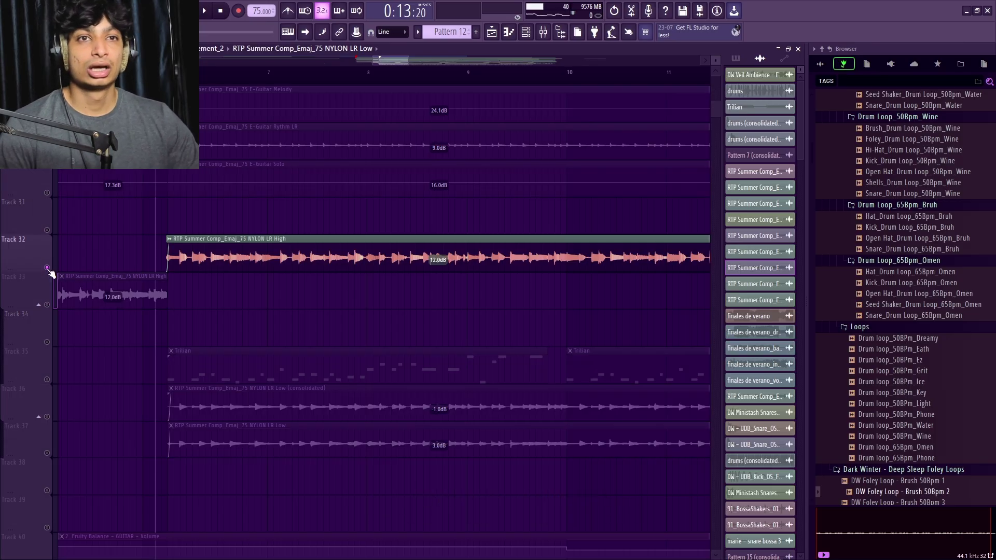
# - Play Track 32's soloed NYLON LR High clip and bring up the effects chain of its mixer track 22
pyautogui.scroll(-2, 438, 257)
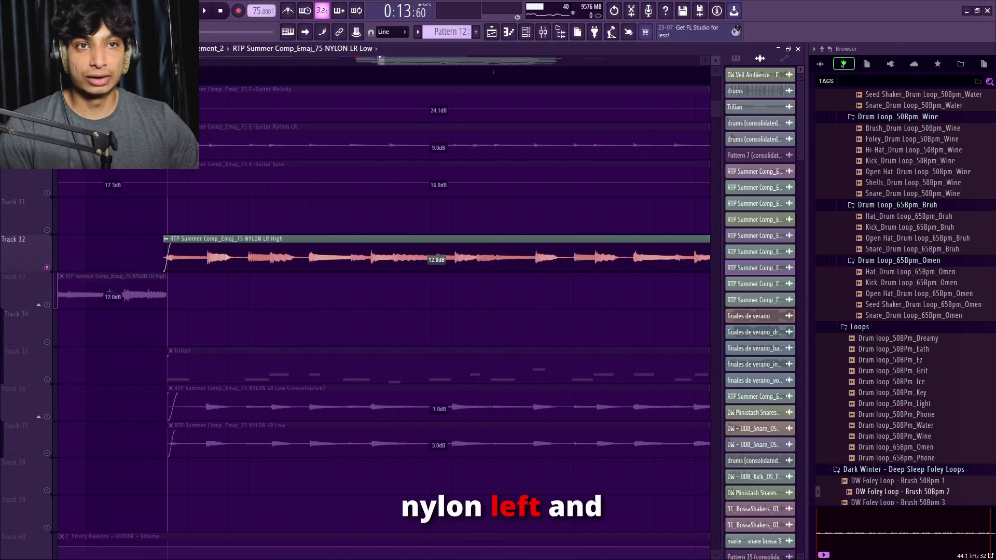
pyautogui.press('space')
pyautogui.scroll(-3, 272, 234)
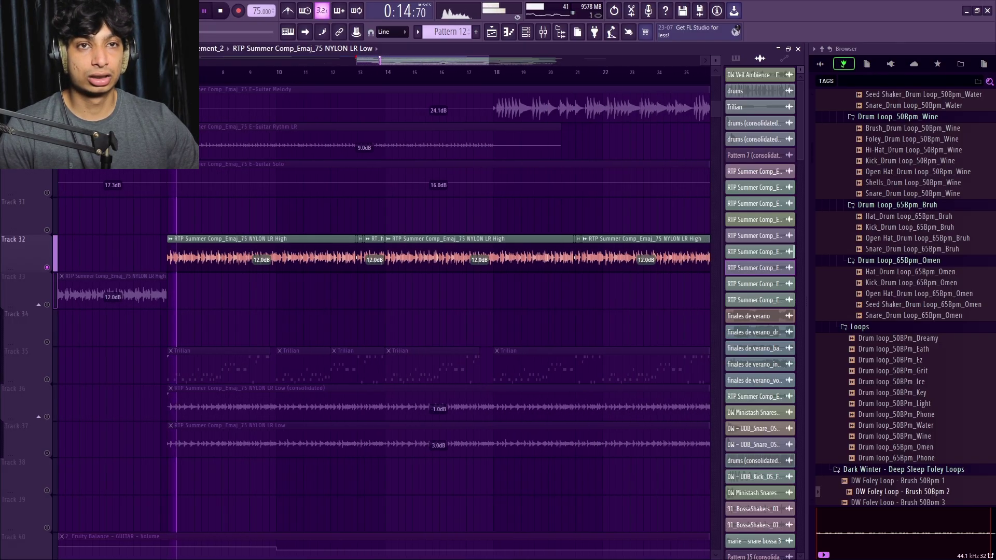
pyautogui.doubleClick(268, 239)
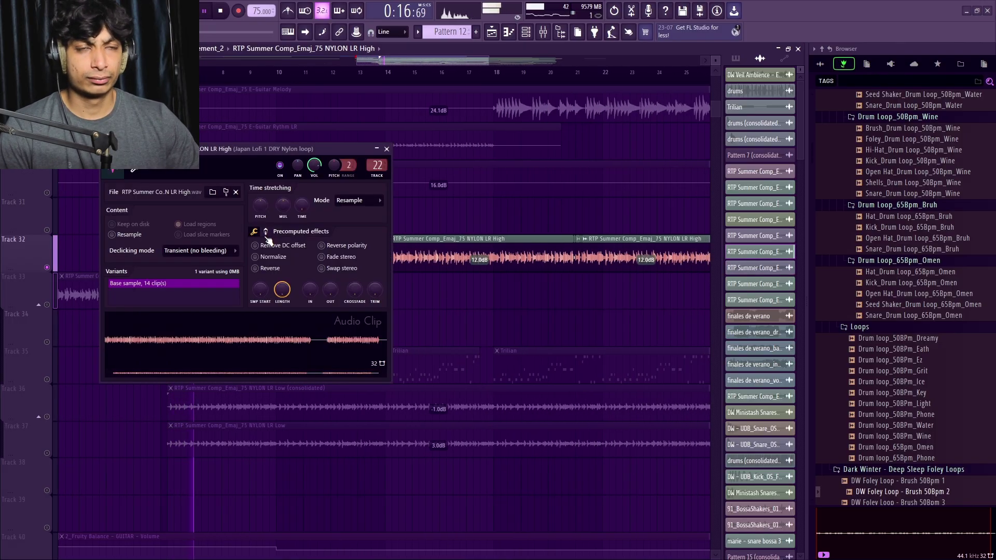
pyautogui.click(545, 33)
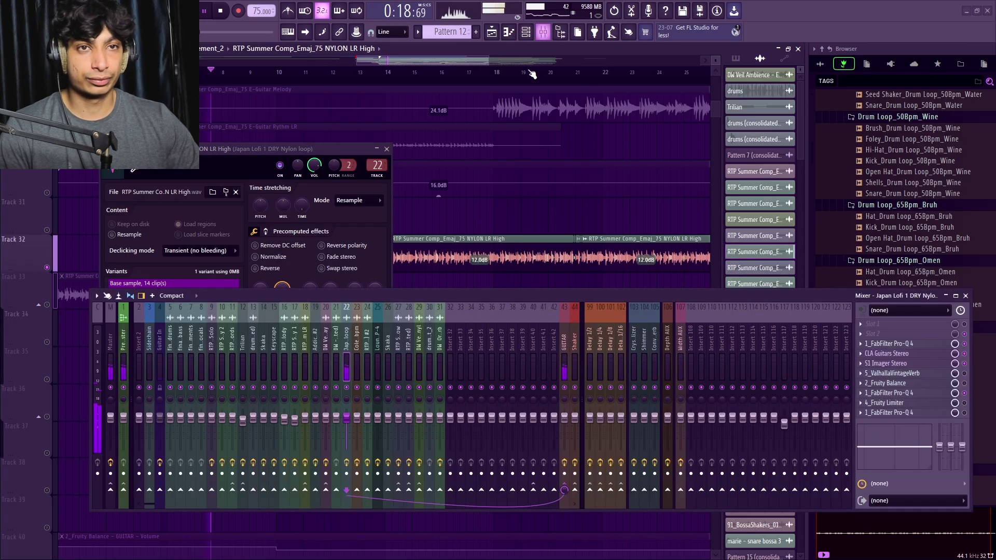
pyautogui.click(387, 150)
pyautogui.scroll(-2, 284, 246)
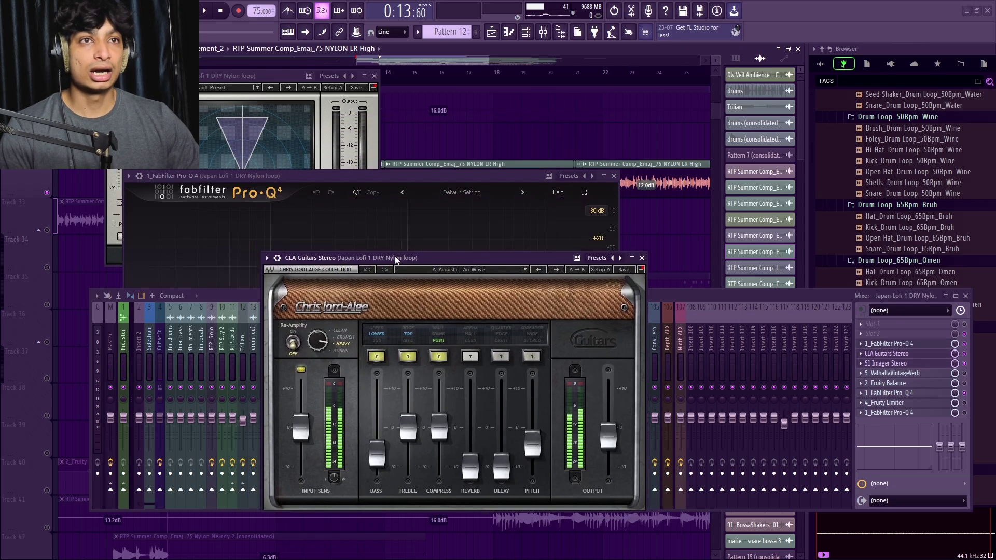
# - Look over the CLA Guitars settings on the nylon guitar's mixer track and bypass the effect
pyautogui.moveTo(319, 199); pyautogui.dragTo(372, 205)
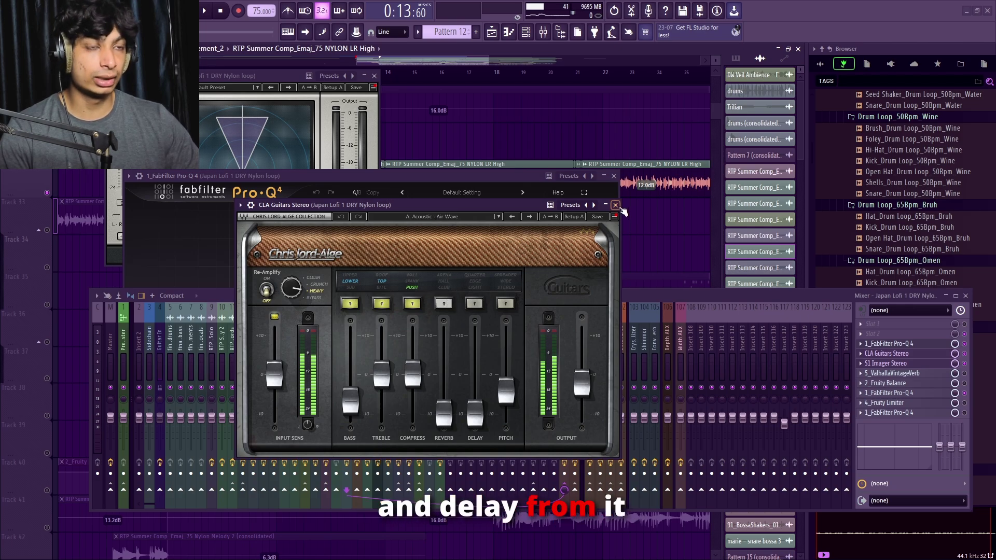
pyautogui.click(953, 354)
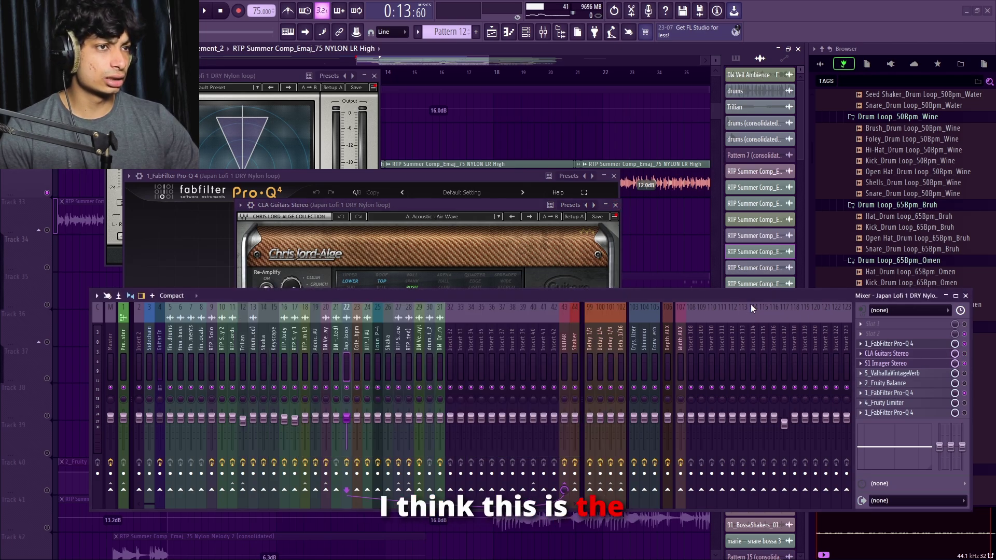
pyautogui.moveTo(751, 296); pyautogui.dragTo(721, 322)
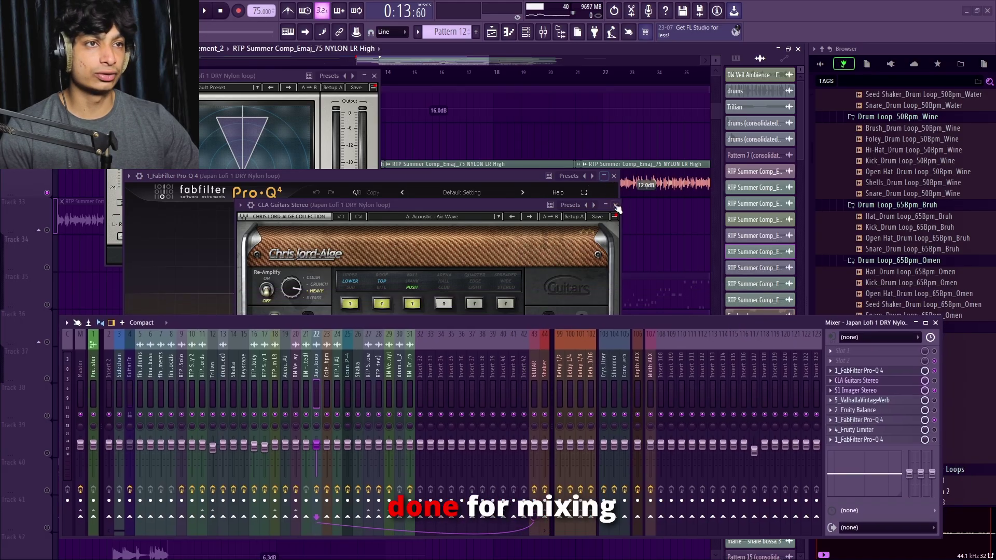
# - Close the CLA Guitars, Pro-Q 4 and S1 Imager windows and listen to the guitar with and without CLA Guitars
pyautogui.click(615, 206)
pyautogui.click(614, 176)
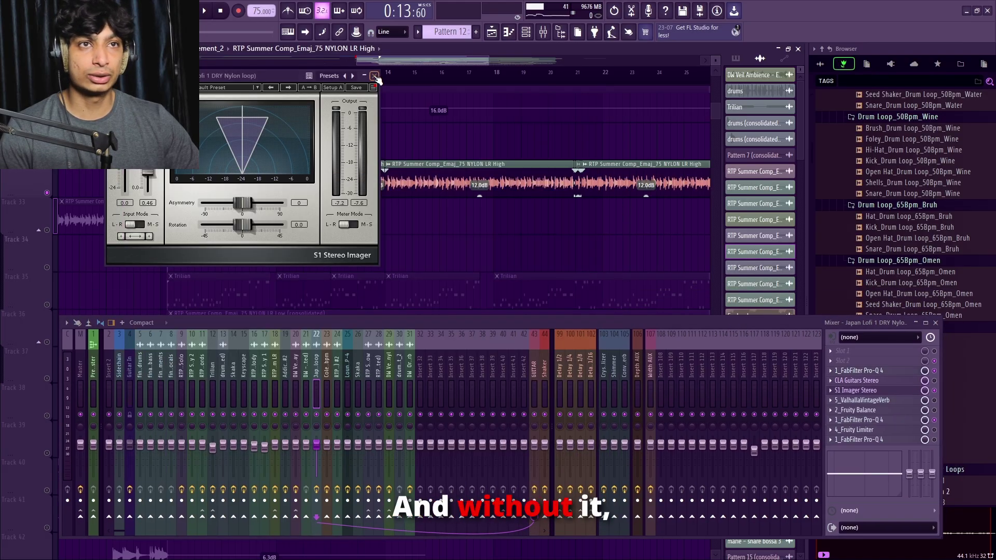
pyautogui.click(375, 75)
pyautogui.press('space')
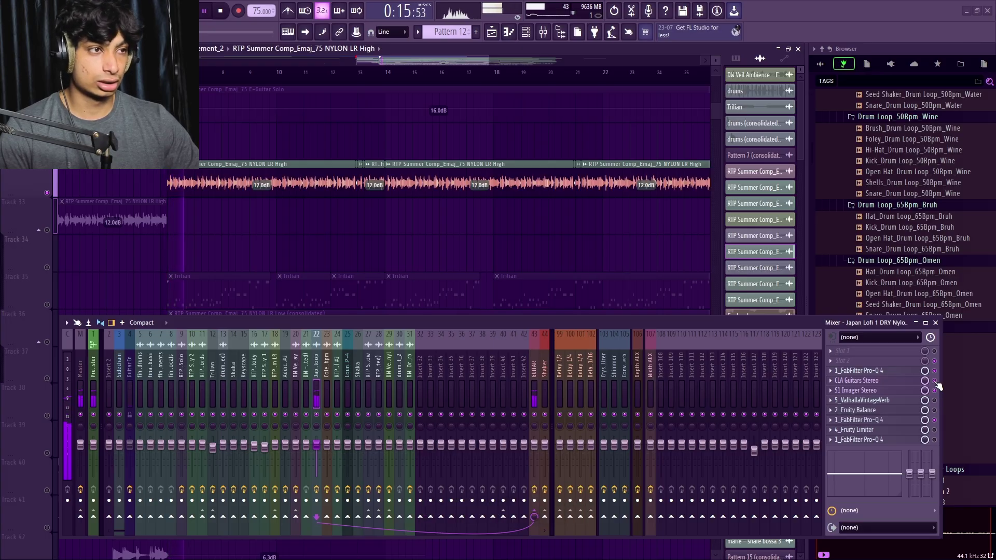
# - Open S1 Imager Stereo on the nylon guitar's mixer track and compare the guitar's stereo image with it on and off
pyautogui.click(904, 395)
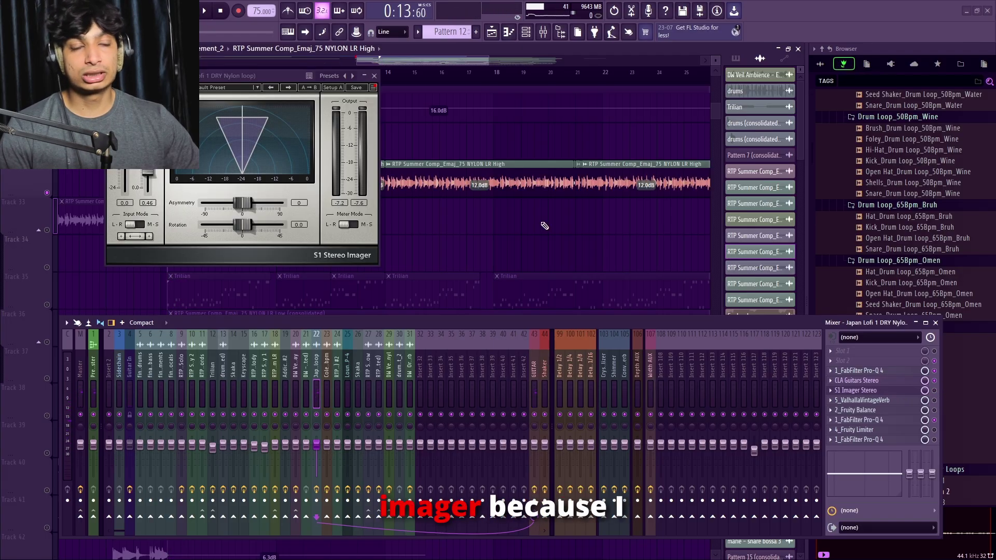
pyautogui.moveTo(237, 79); pyautogui.dragTo(549, 211)
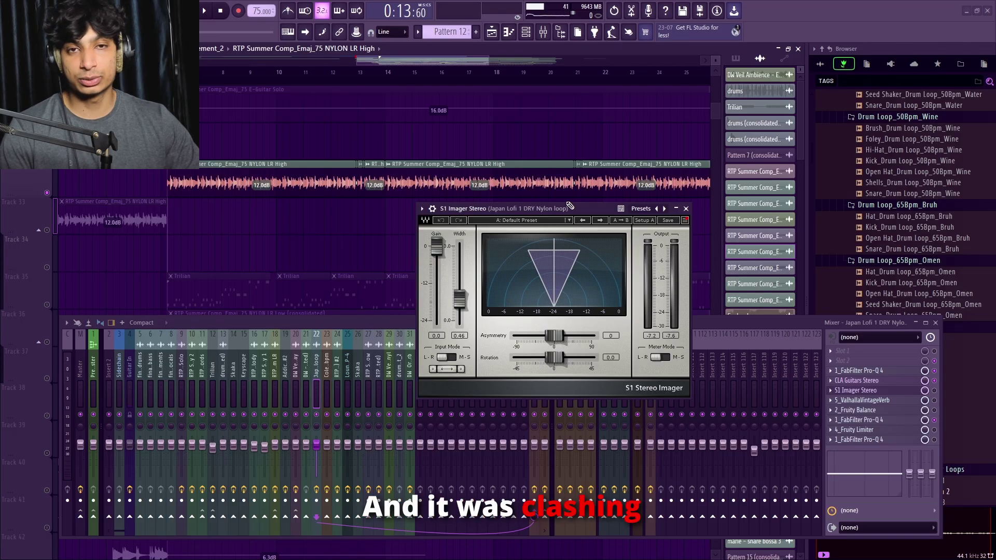
pyautogui.moveTo(568, 210); pyautogui.dragTo(552, 246)
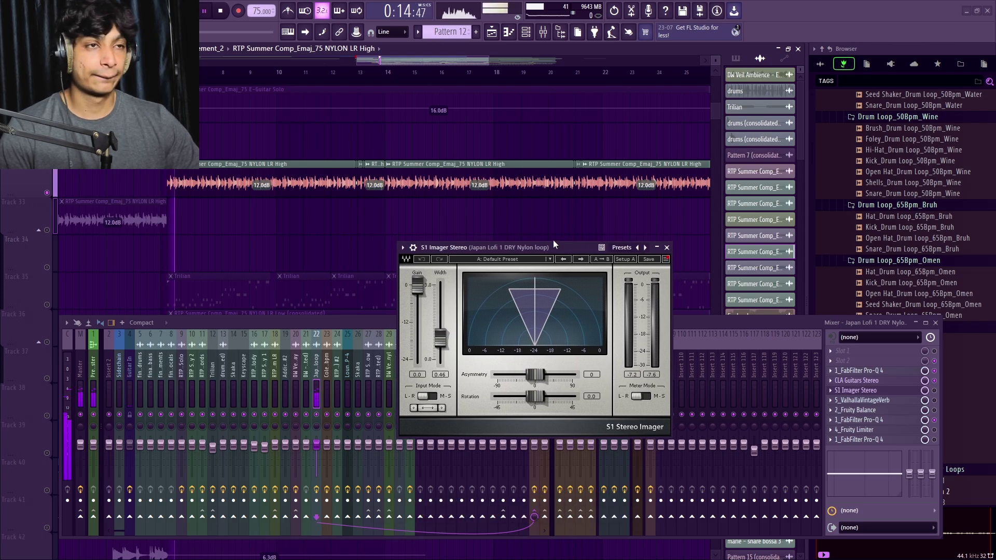
pyautogui.press('space')
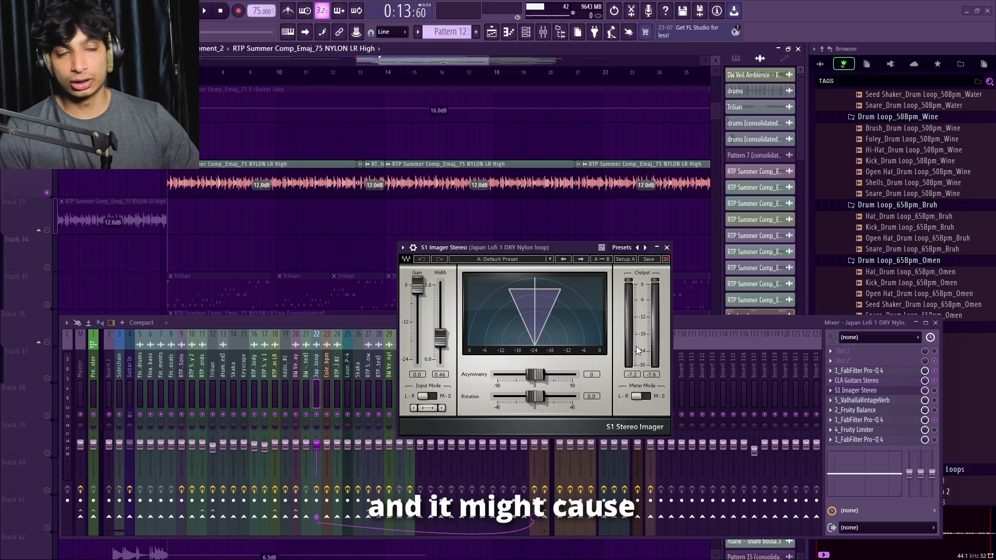
pyautogui.click(936, 397)
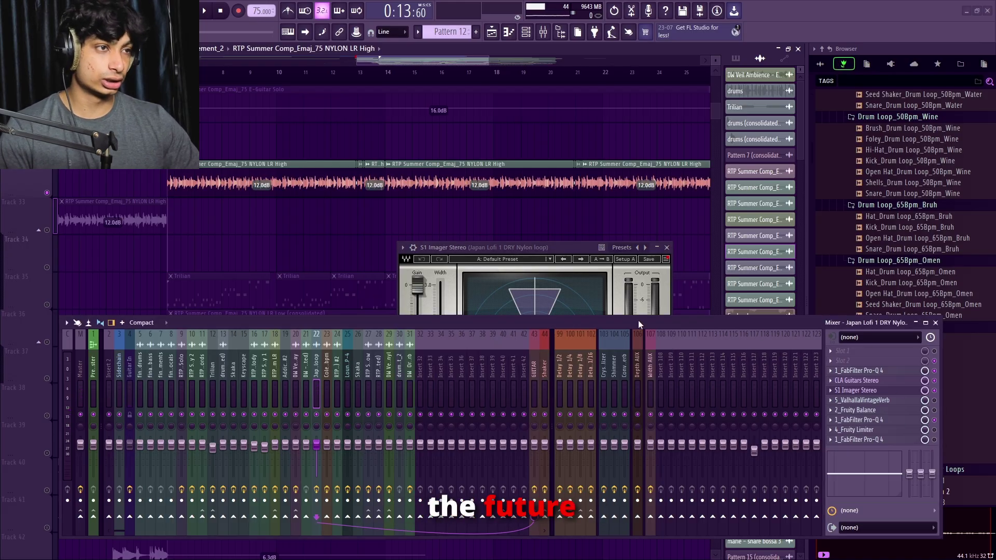
pyautogui.moveTo(522, 247); pyautogui.dragTo(515, 247)
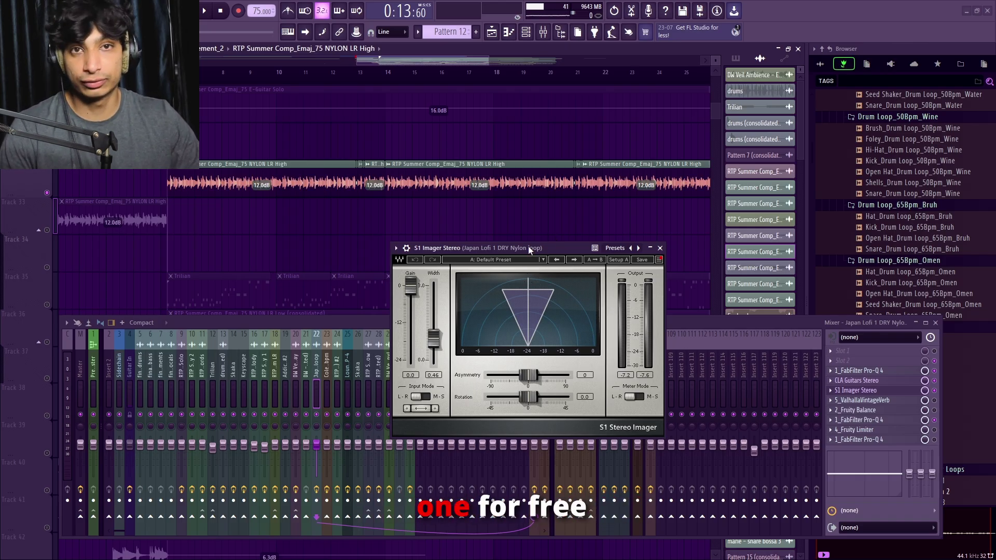
pyautogui.moveTo(470, 250)
pyautogui.mouseDown()
pyautogui.moveTo(400, 260)
pyautogui.moveTo(486, 247)
pyautogui.mouseUp()
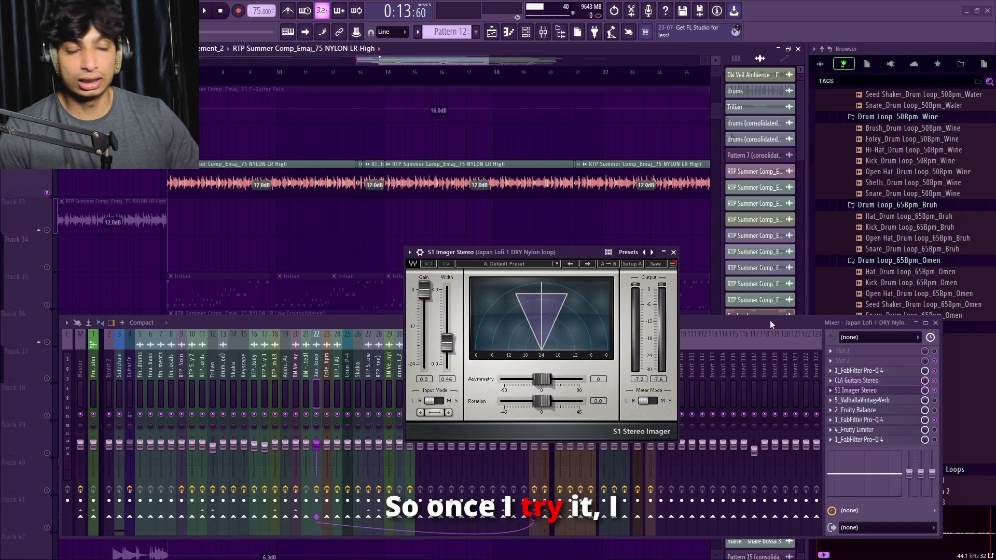
# - Open the nylon guitar's second Pro-Q 4, examine its Phone preset bands, and shift the low-cut point to a slightly lower frequency
pyautogui.click(885, 423)
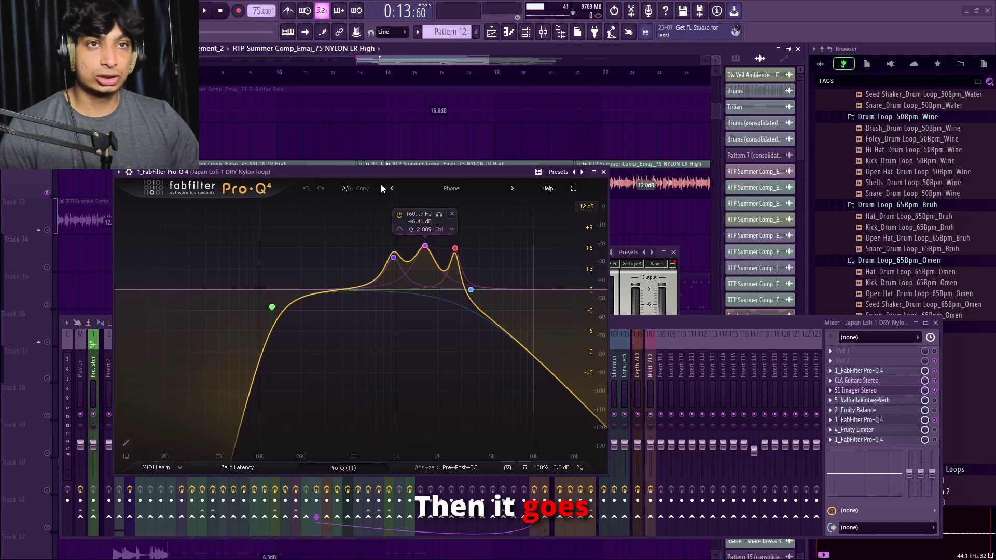
pyautogui.moveTo(431, 175); pyautogui.dragTo(527, 189)
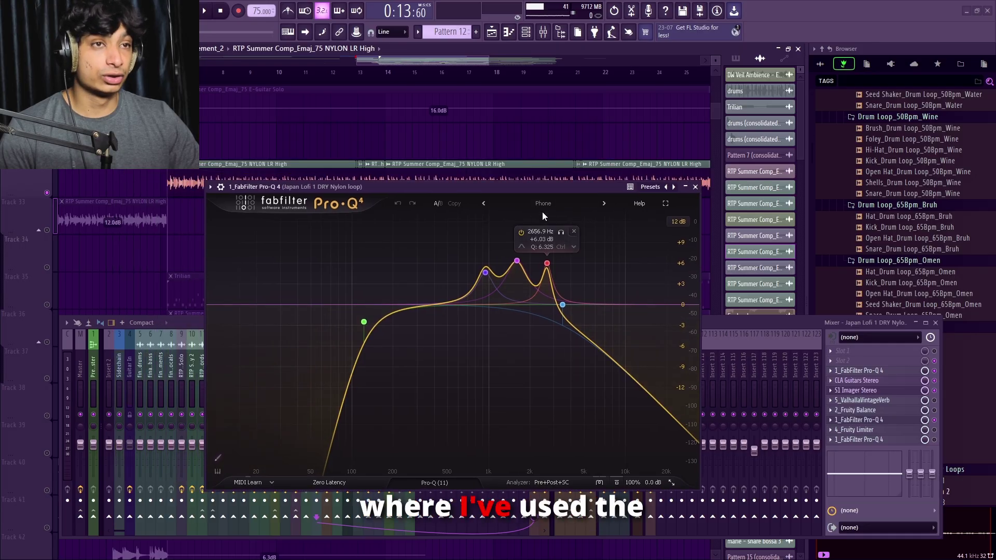
pyautogui.moveTo(353, 305)
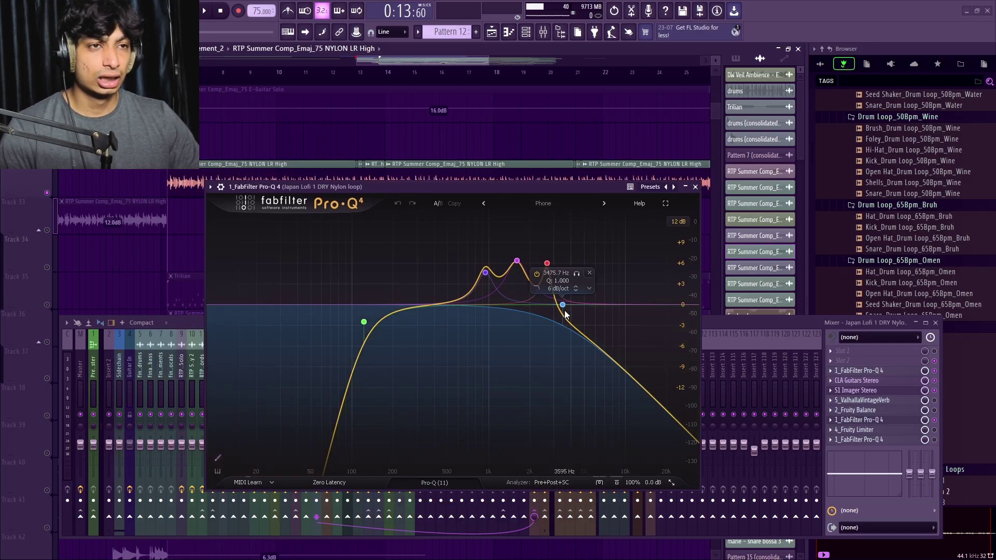
pyautogui.moveTo(344, 318)
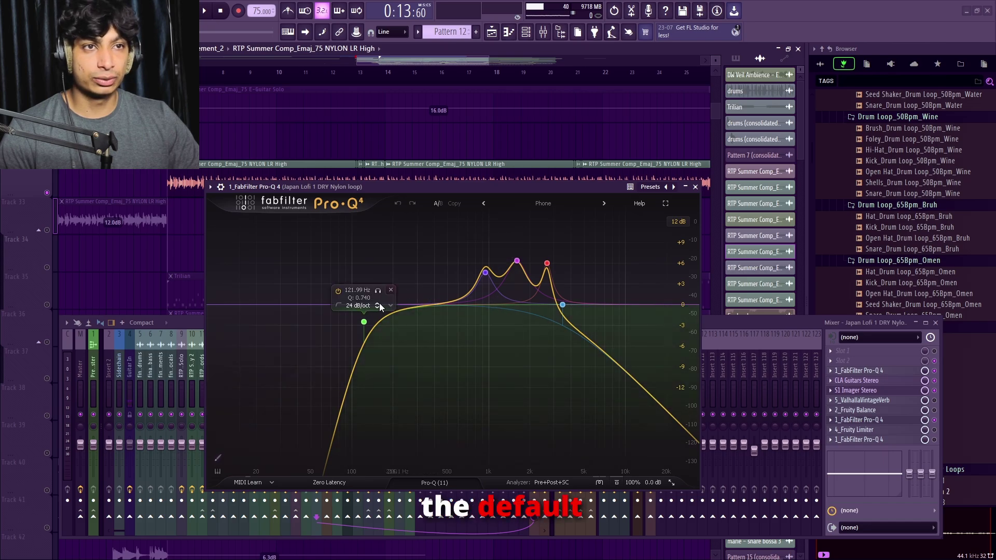
pyautogui.moveTo(380, 289)
pyautogui.mouseDown()
pyautogui.moveTo(477, 291)
pyautogui.moveTo(325, 290)
pyautogui.moveTo(366, 292)
pyautogui.mouseUp()
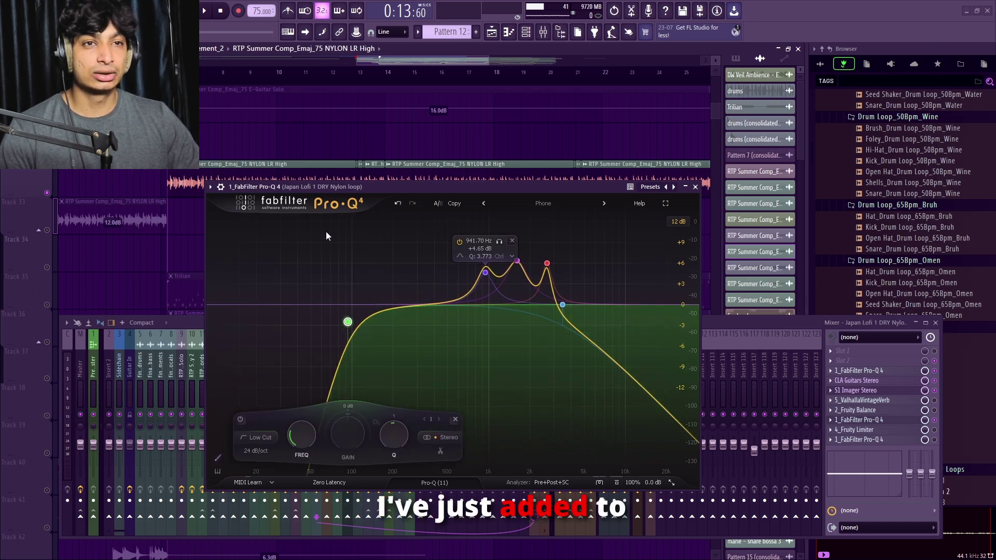
pyautogui.moveTo(377, 191); pyautogui.dragTo(380, 242)
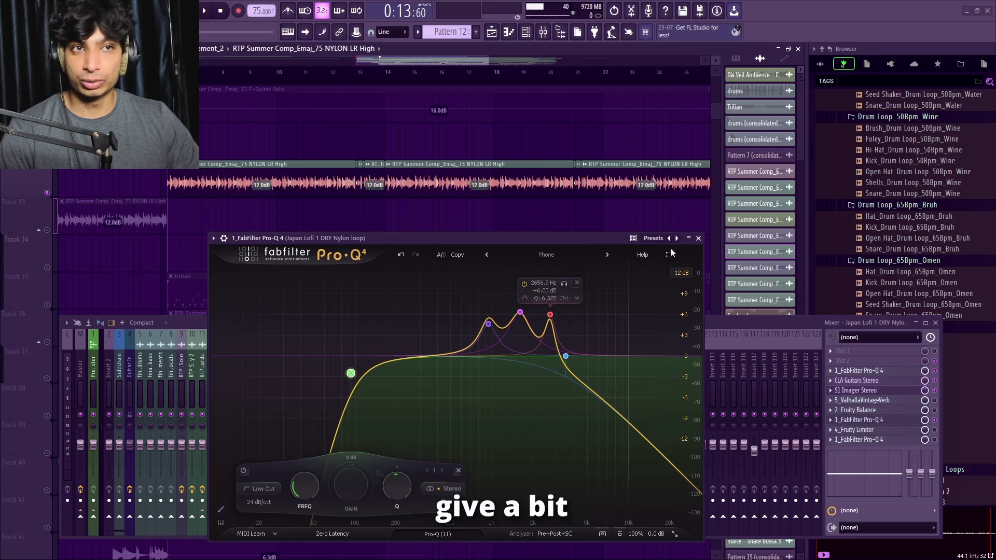
# - Compare the guitar with the Phone-preset Pro-Q 4 bypassed and enabled during playback, and close the equalizer window
pyautogui.click(939, 427)
pyautogui.press('space')
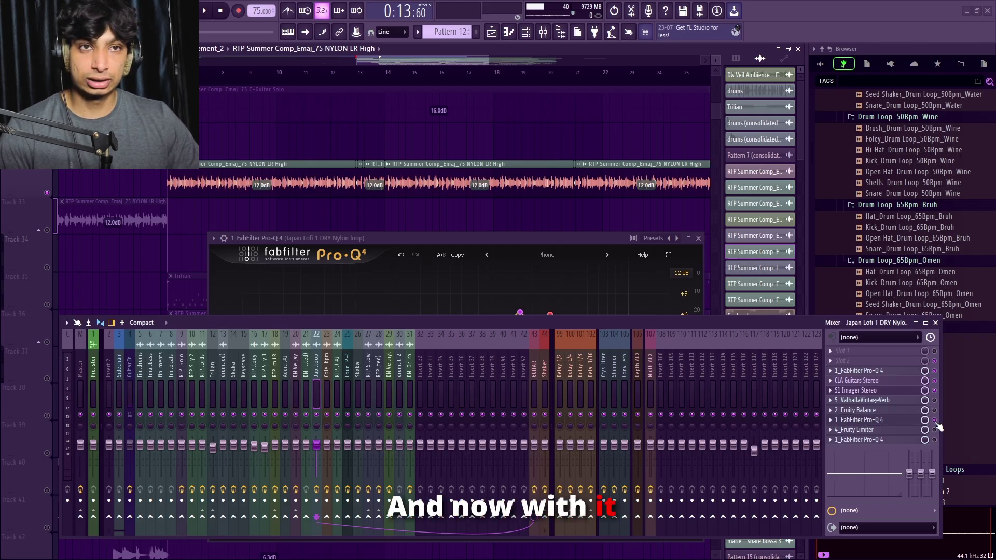
pyautogui.moveTo(487, 236); pyautogui.dragTo(440, 232)
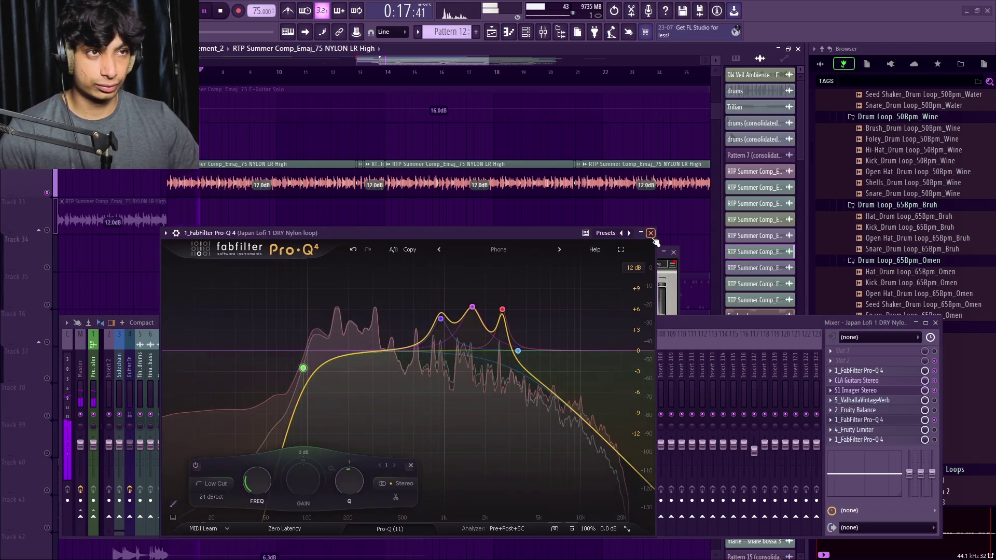
pyautogui.click(651, 233)
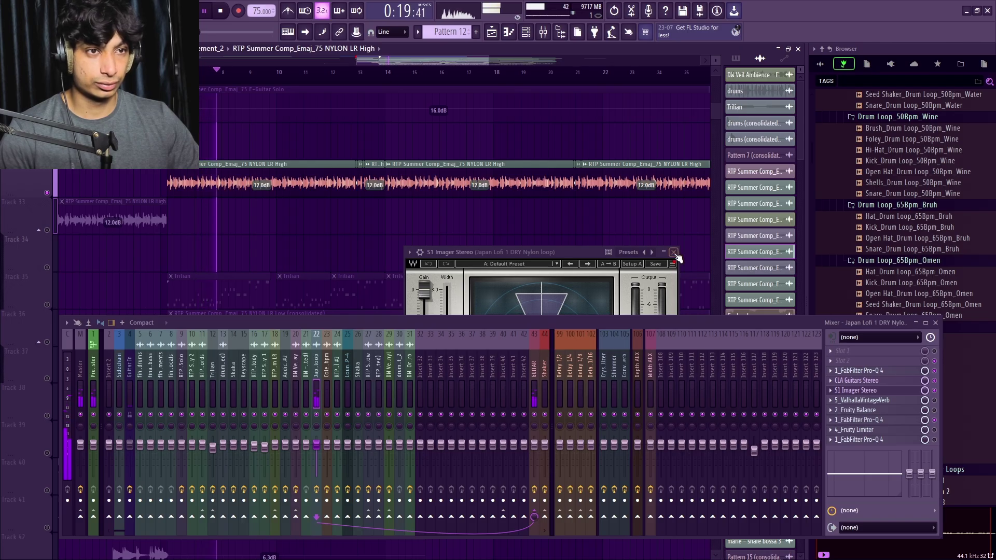
pyautogui.press('space')
# - Check the Fruity Balance on the GUITAR bus, and close the S1 Imager and mixer windows
pyautogui.click(534, 370)
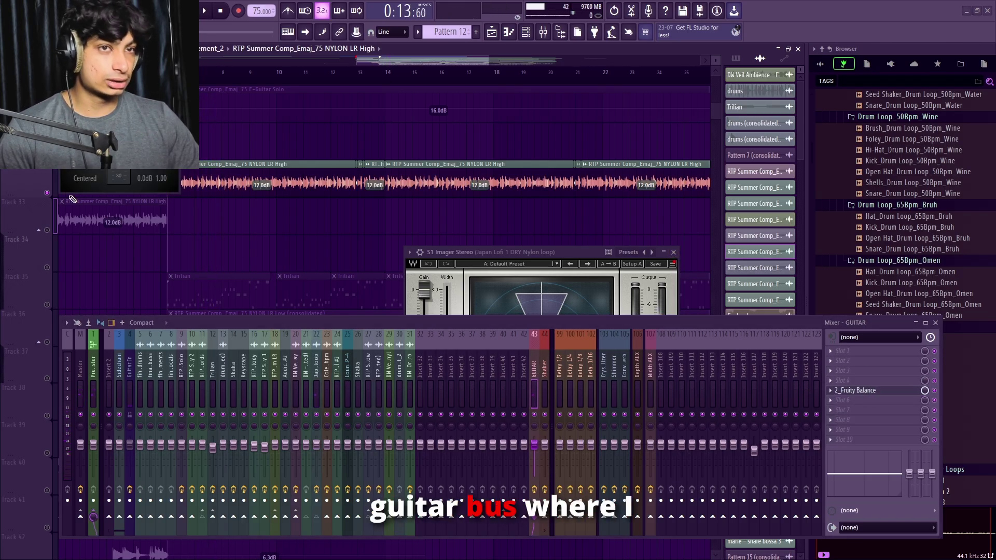
pyautogui.click(673, 252)
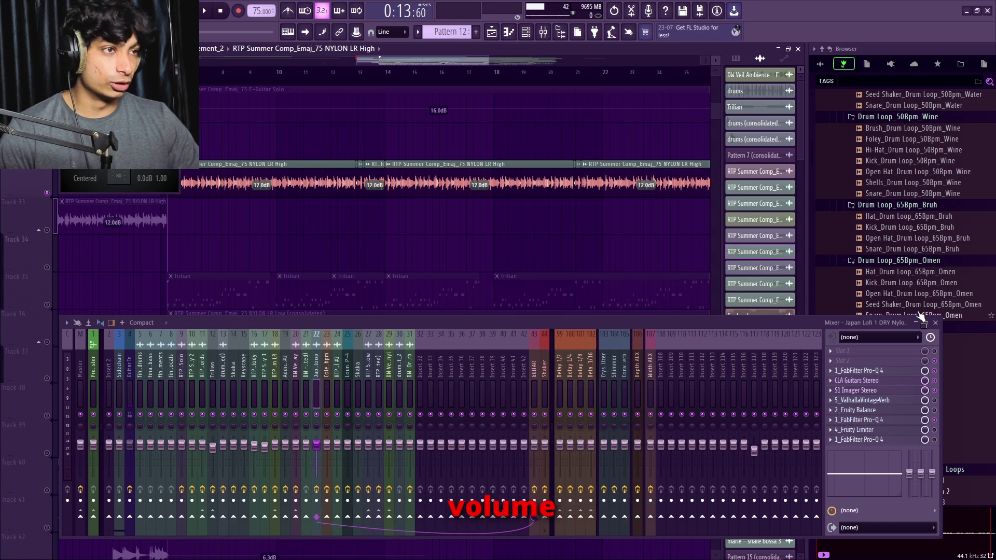
pyautogui.click(937, 322)
# - Add Tracks 36 and 37 with the NYLON LR Low clips to the solo and play them with the High guitar
pyautogui.scroll(3, 410, 83)
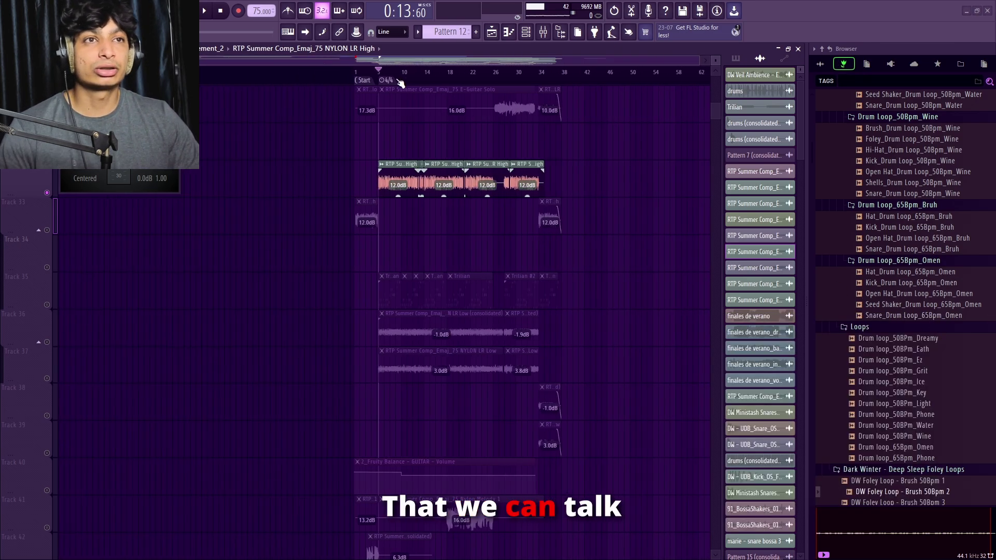
pyautogui.scroll(-2, 156, 329)
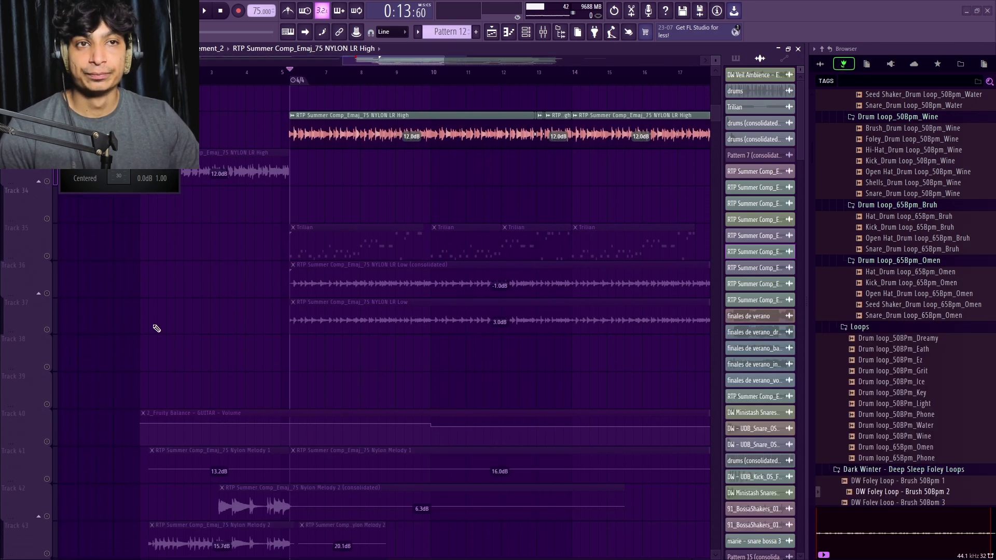
pyautogui.click(48, 274)
pyautogui.keyDown('shift'); pyautogui.click(49, 296); pyautogui.keyUp('shift')
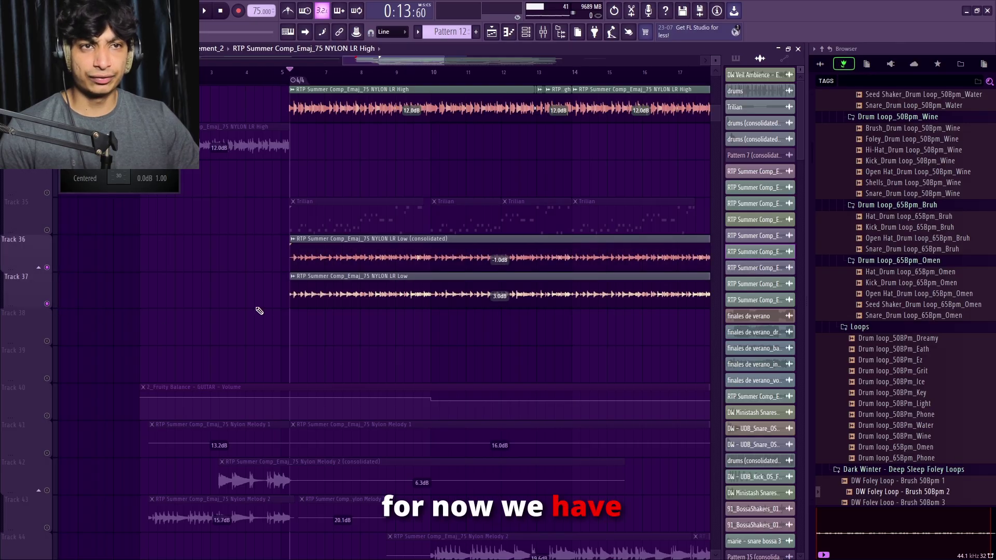
pyautogui.scroll(-3, 244, 309)
pyautogui.scroll(4, 269, 306)
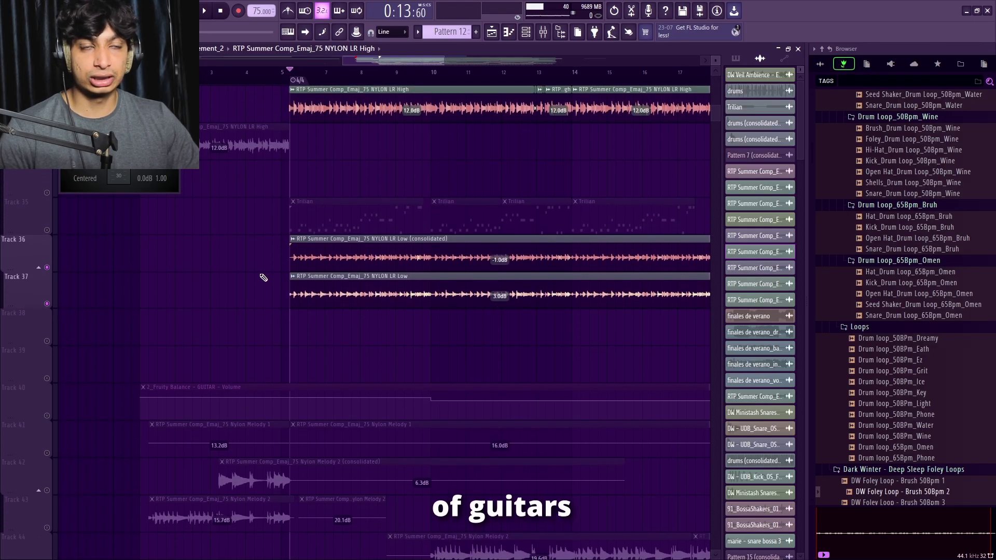
pyautogui.press('space')
# - Stop playback, add Track 51's Pattern 13 chords to the soloed guitars, and listen to them
pyautogui.scroll(-15, 299, 268)
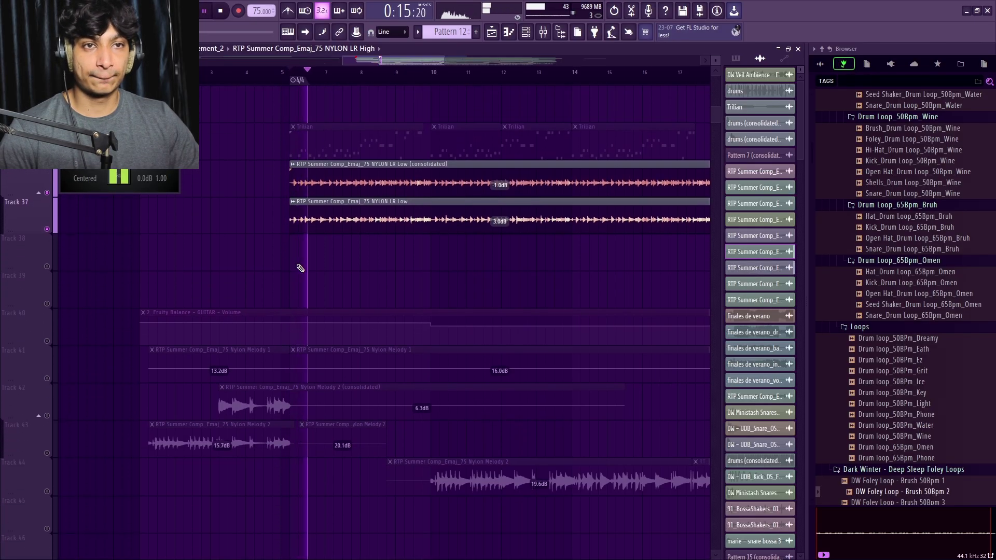
pyautogui.press('space')
pyautogui.scroll(-1, 77, 293)
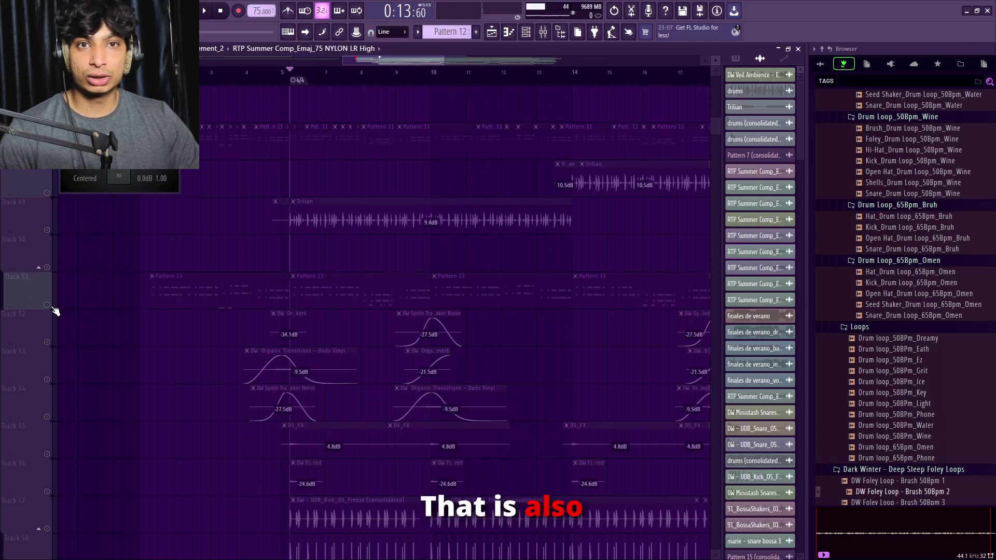
pyautogui.click(51, 306)
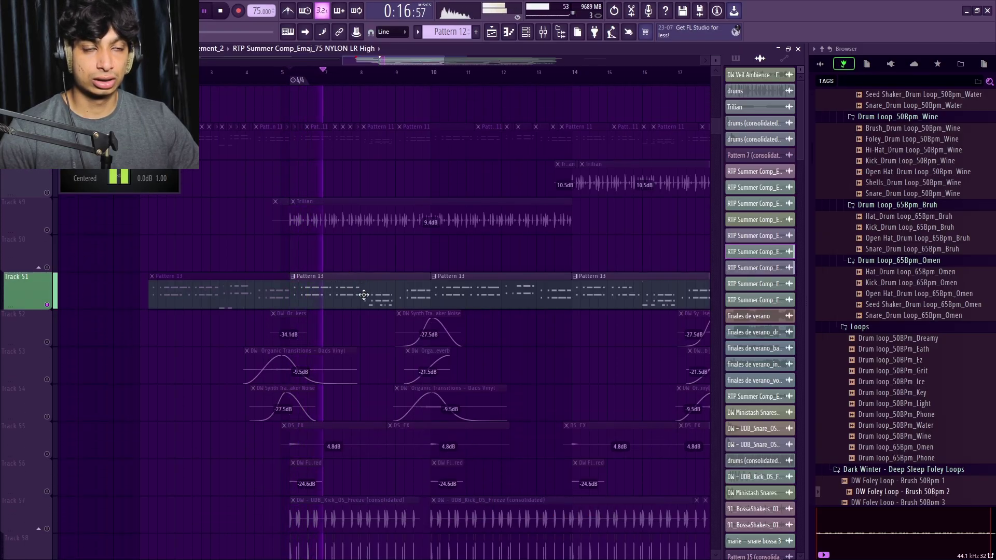
# - Stop playback, open Pattern 13's notes and channel rack, and inspect the Keyscape instrument's Double Felt Grand - Dry patch
pyautogui.doubleClick(363, 295)
pyautogui.press('space')
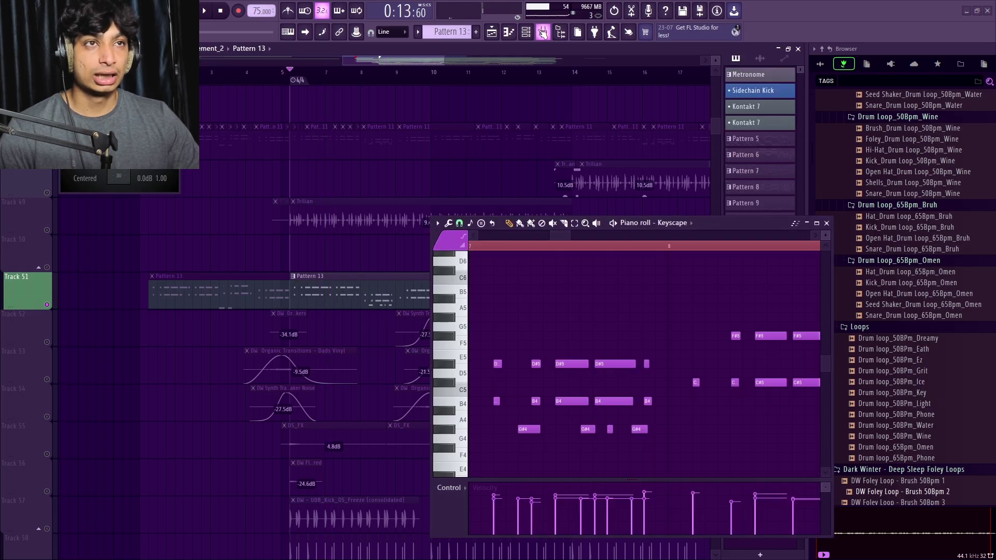
pyautogui.click(525, 31)
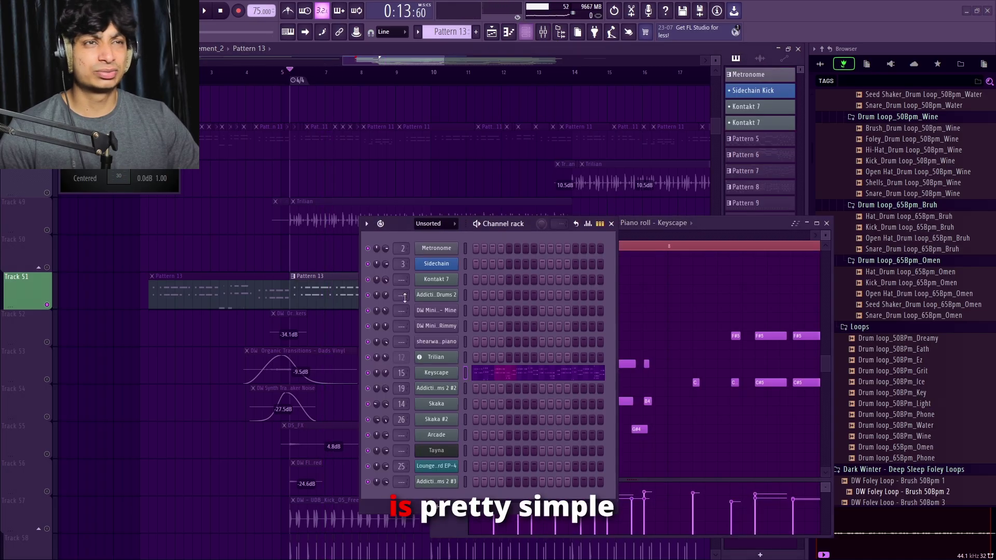
pyautogui.click(430, 378)
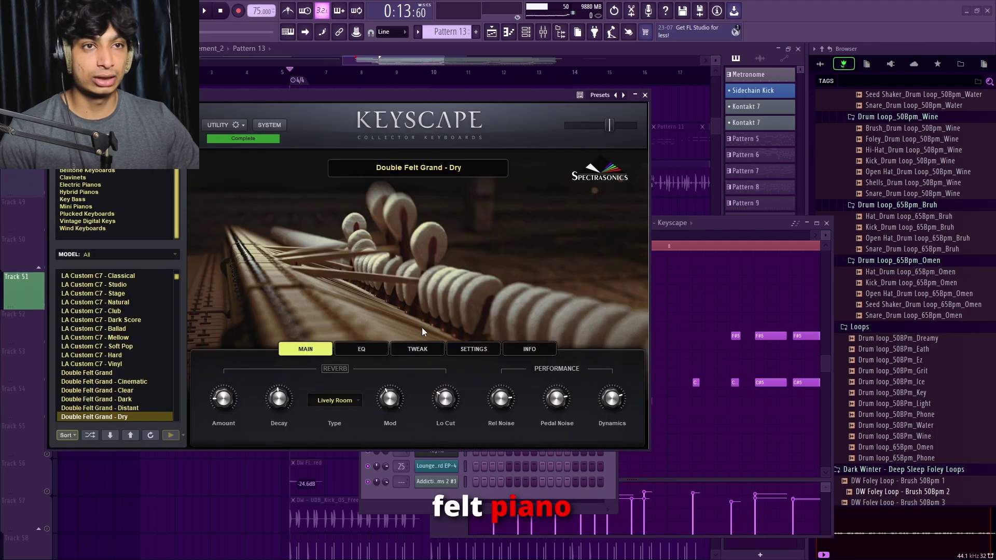
pyautogui.click(645, 96)
# - Check the Stereoize 2 effect on the Keyscape mixer track, and close the effect, mixer, piano roll and channel rack windows
pyautogui.click(543, 34)
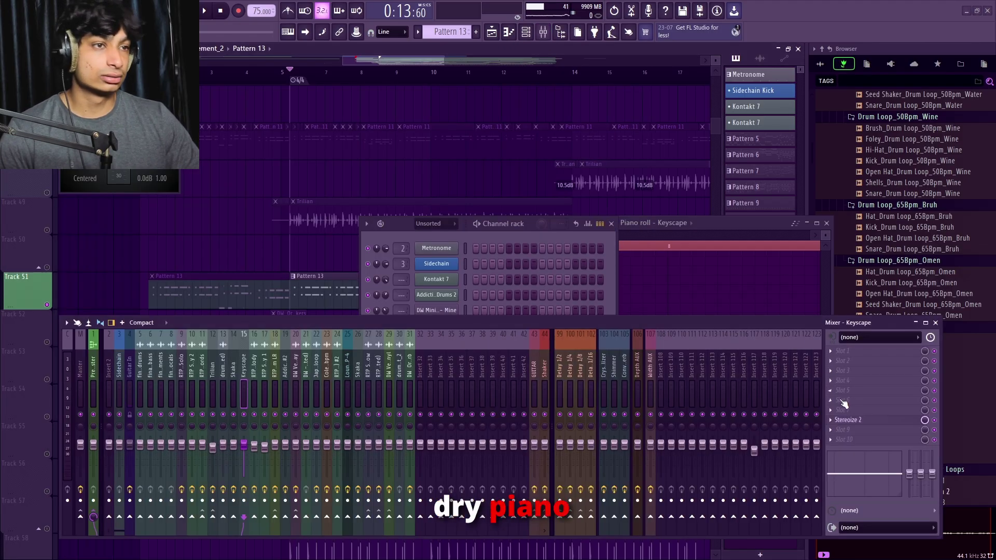
pyautogui.click(851, 424)
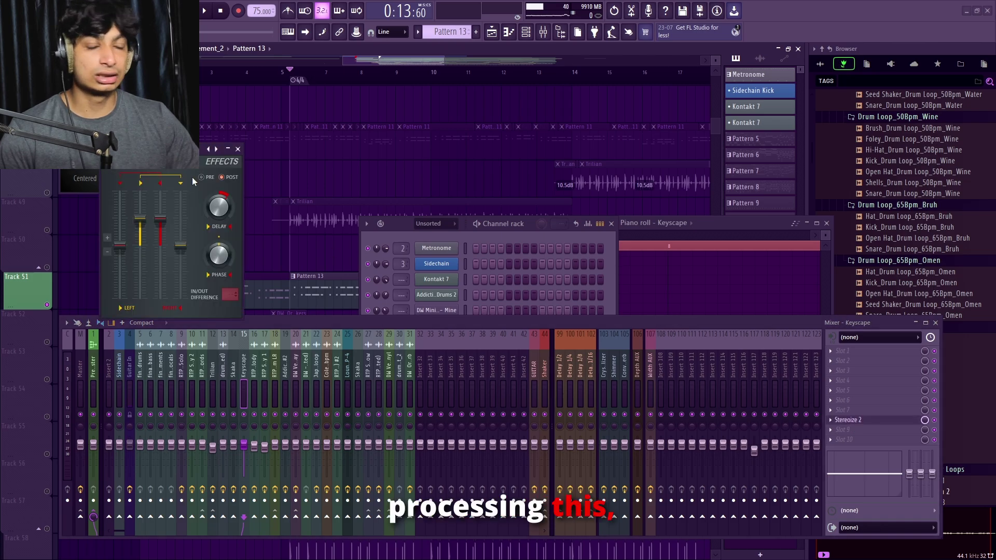
pyautogui.click(228, 149)
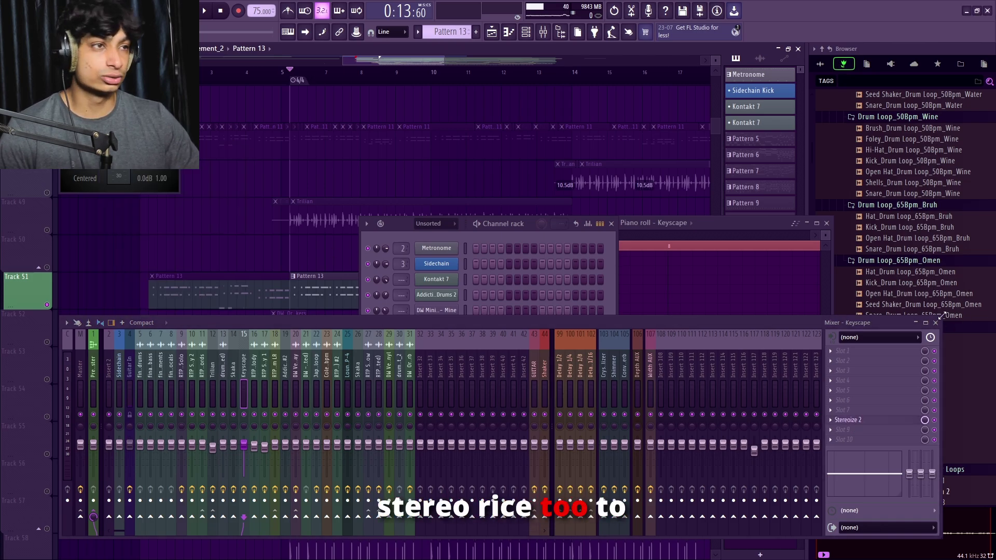
pyautogui.click(935, 323)
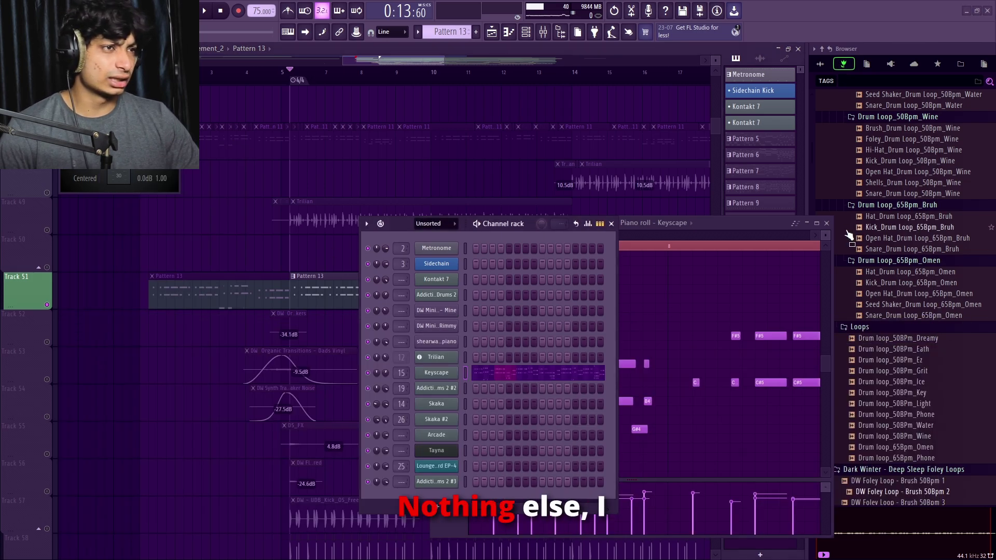
pyautogui.click(829, 224)
pyautogui.click(827, 223)
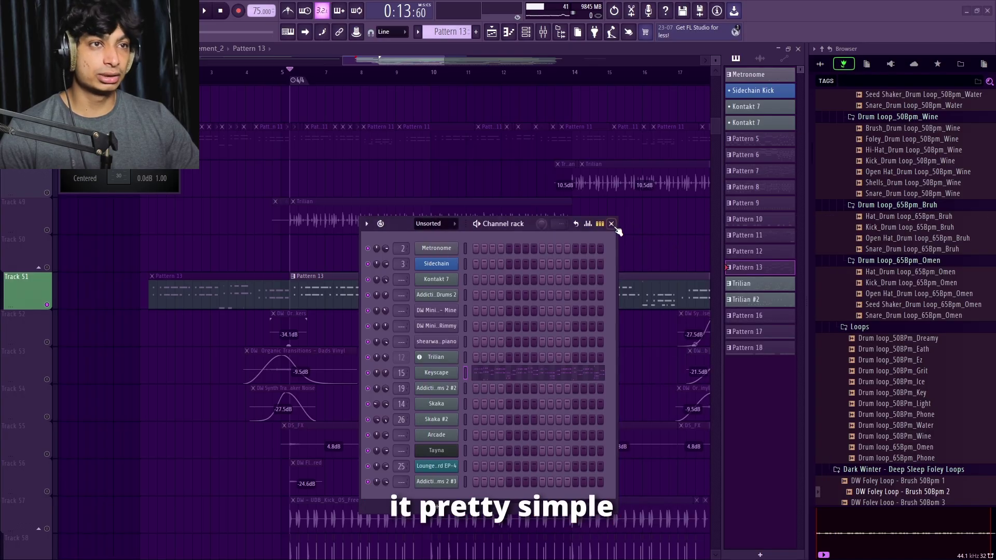
pyautogui.click(615, 223)
# - Open the Trilian bass clip on Track 35 with its instrument, and maximize its piano roll
pyautogui.scroll(3, 36, 262)
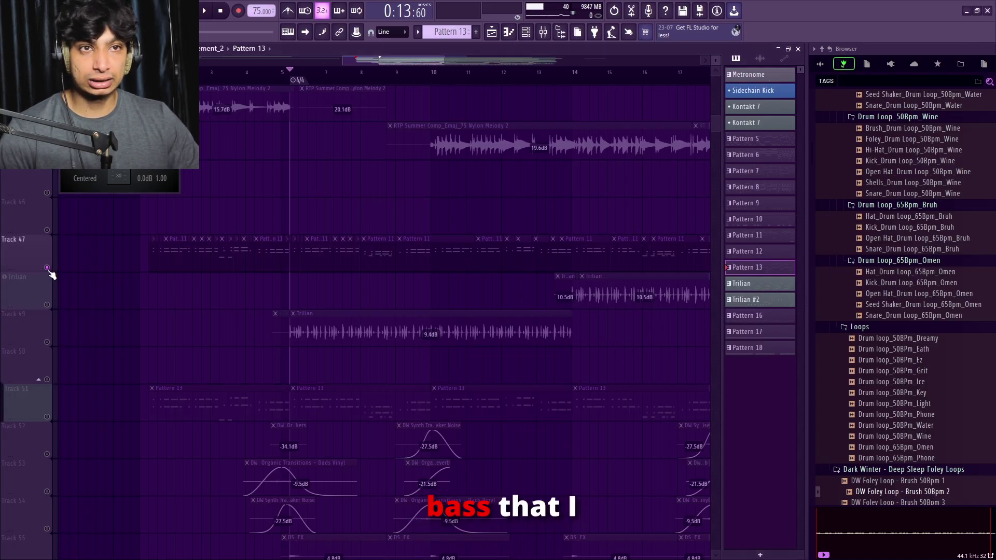
pyautogui.scroll(14, 54, 271)
pyautogui.scroll(-2, 99, 290)
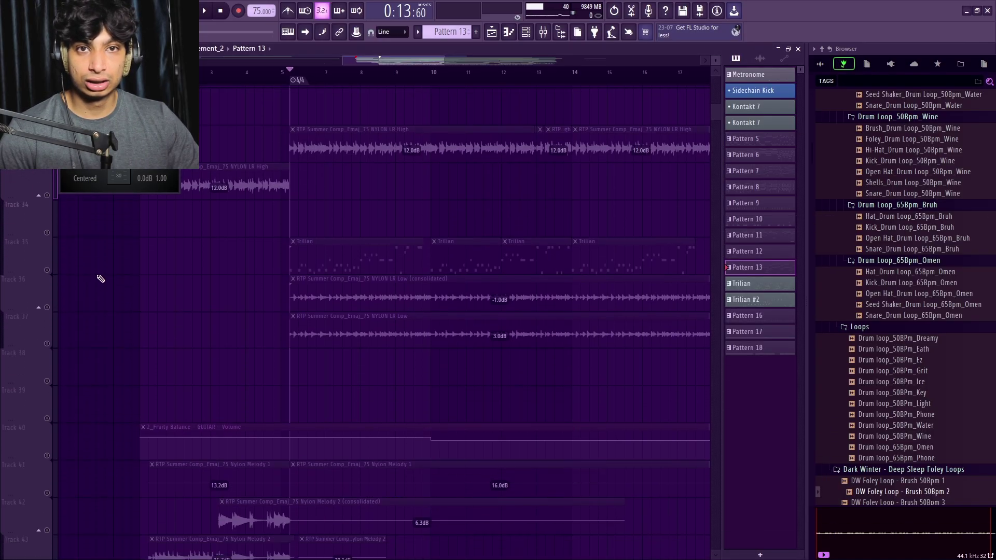
pyautogui.doubleClick(321, 293)
pyautogui.doubleClick(465, 244)
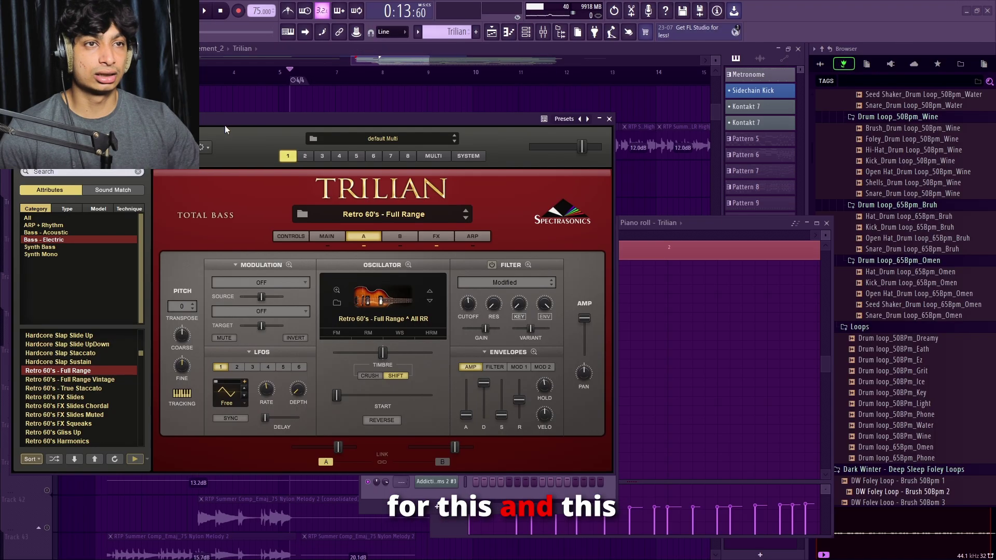
pyautogui.doubleClick(579, 213)
# - Play the Trilian bass line by itself while viewing its notes, and close the piano roll and Trilian windows
pyautogui.scroll(-4, 247, 29)
pyautogui.press('space')
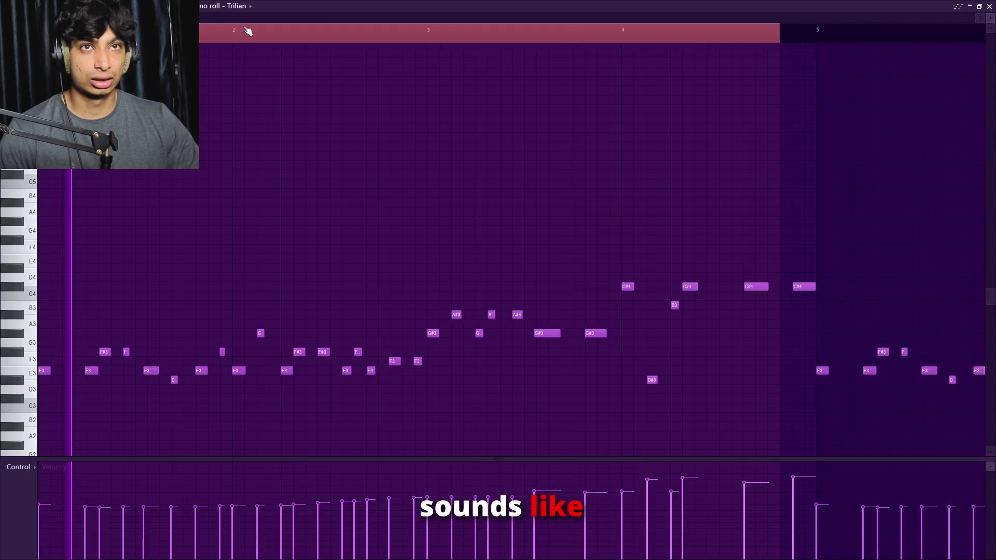
pyautogui.scroll(-6, 278, 138)
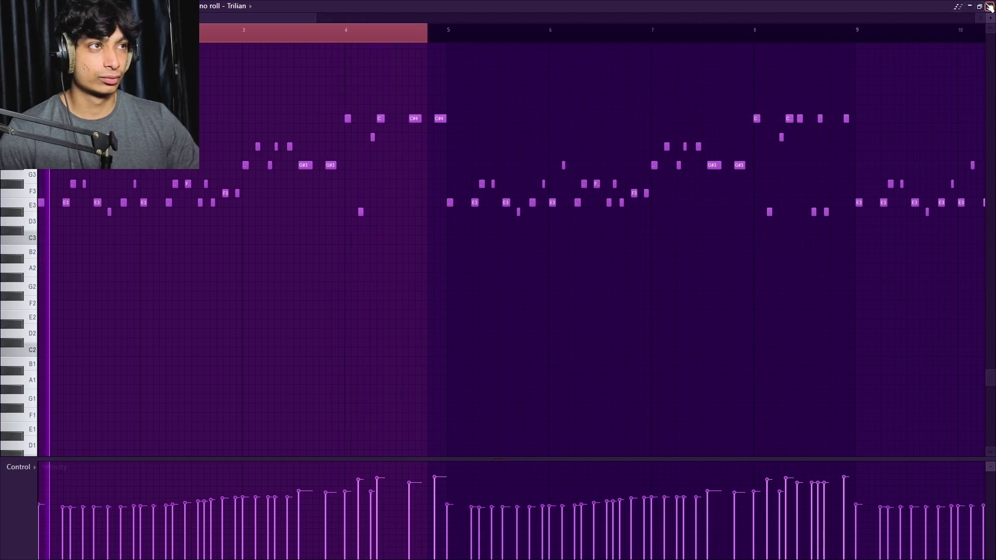
pyautogui.click(972, 7)
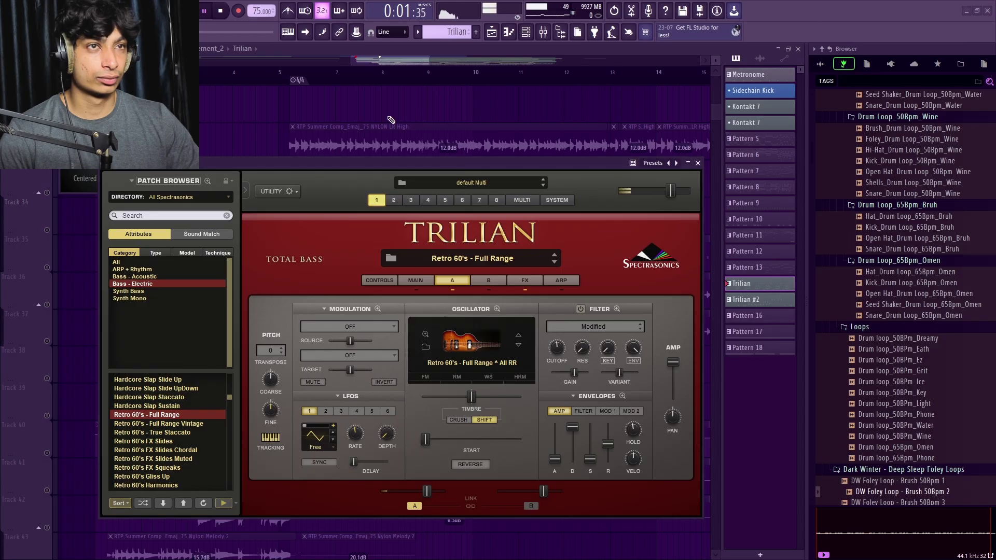
pyautogui.click(697, 163)
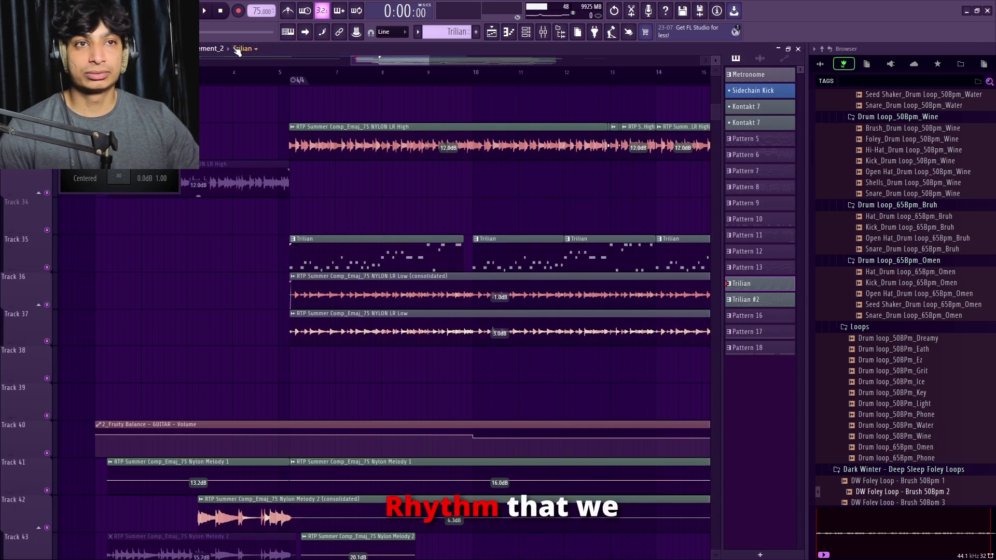
# - Solo the Trilian bass on Track 35 with the NYLON LR Low and High guitars and play them from the 4/4 marker
pyautogui.click(286, 73)
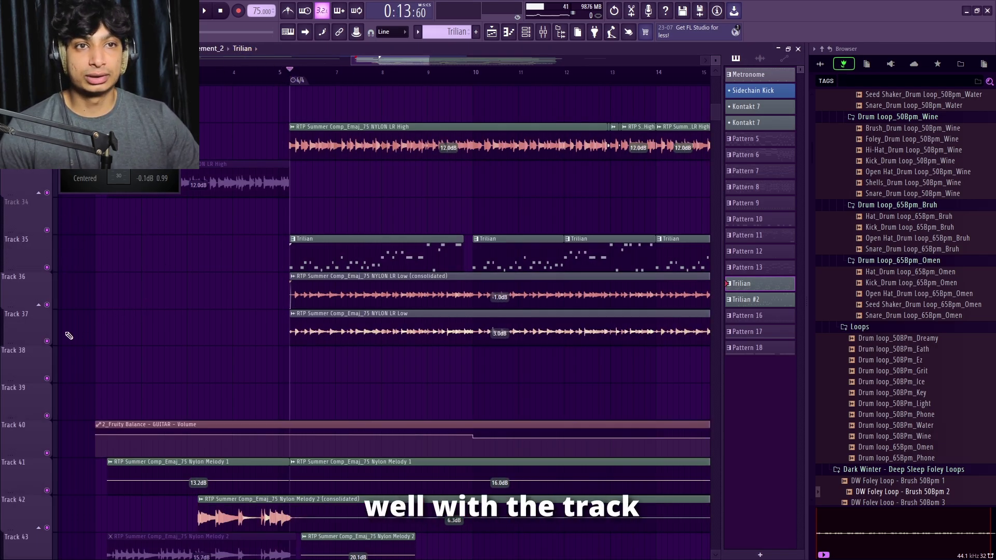
pyautogui.scroll(-1, 71, 275)
pyautogui.keyDown('ctrl'); pyautogui.click(47, 304); pyautogui.keyUp('ctrl')
pyautogui.click(46, 267)
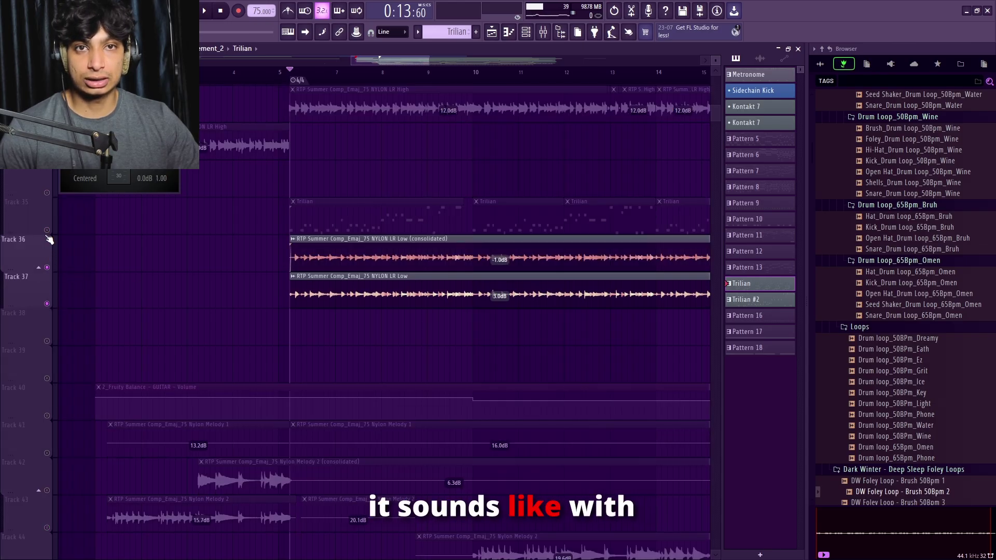
pyautogui.click(47, 230)
pyautogui.scroll(2, 46, 218)
pyautogui.click(46, 192)
pyautogui.press('space')
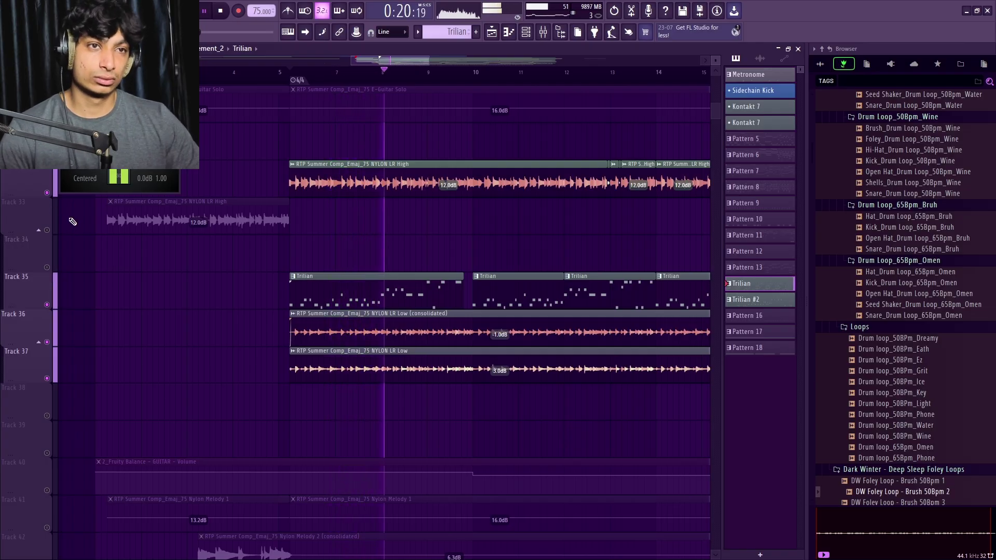
# - Open the FabFilter Pro-Q 4 on the Trilian mixer track and listen to the bass line through its high cut
pyautogui.doubleClick(329, 294)
pyautogui.press('F6')
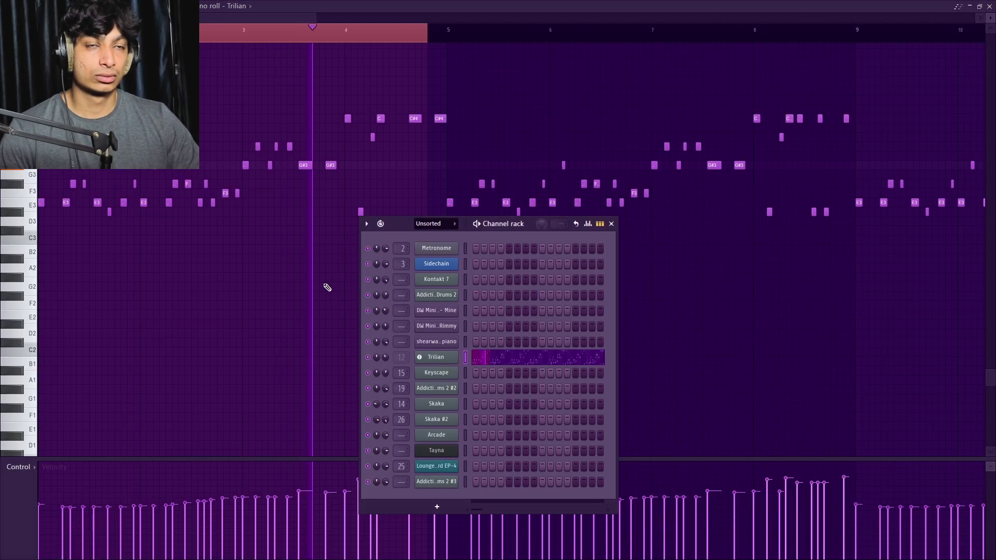
pyautogui.press('F6')
pyautogui.press('F9')
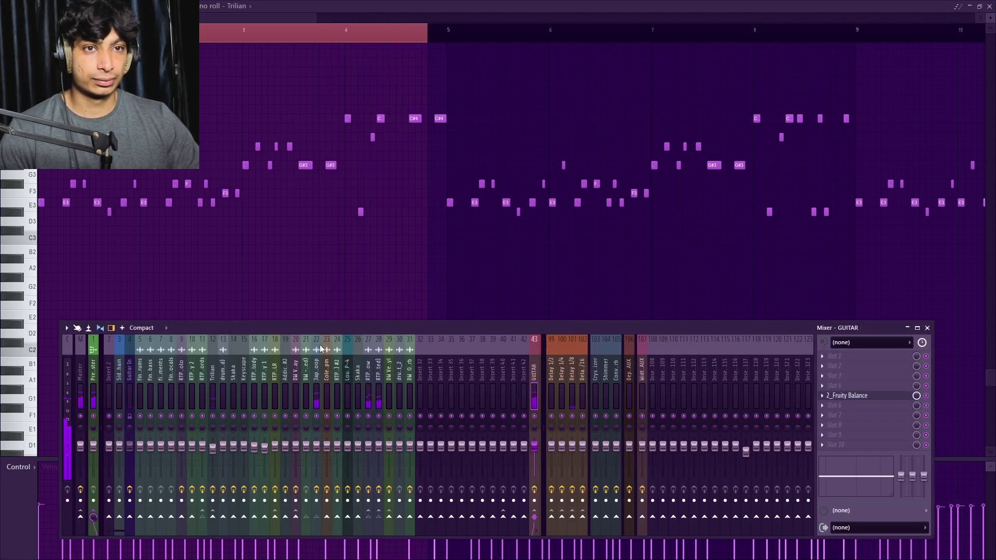
pyautogui.click(212, 369)
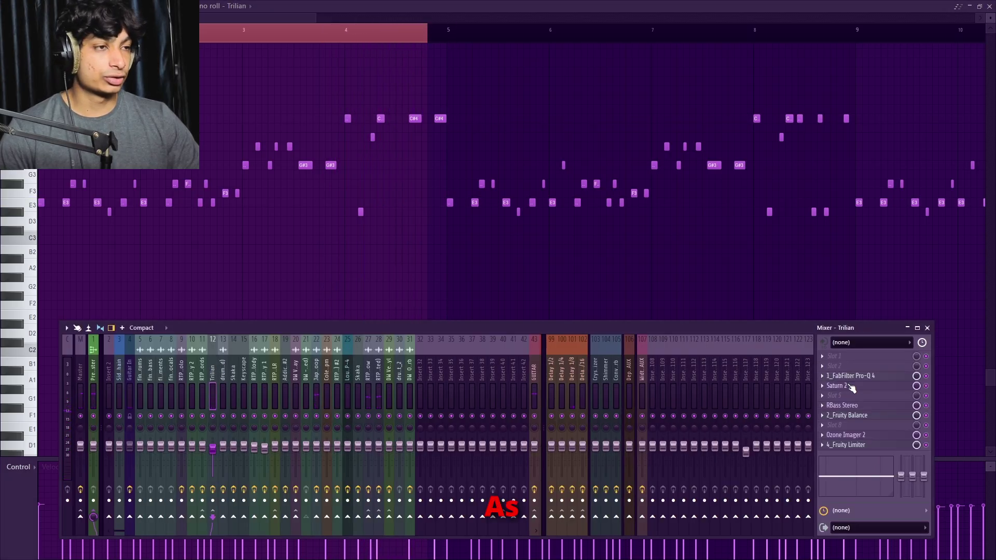
pyautogui.click(869, 377)
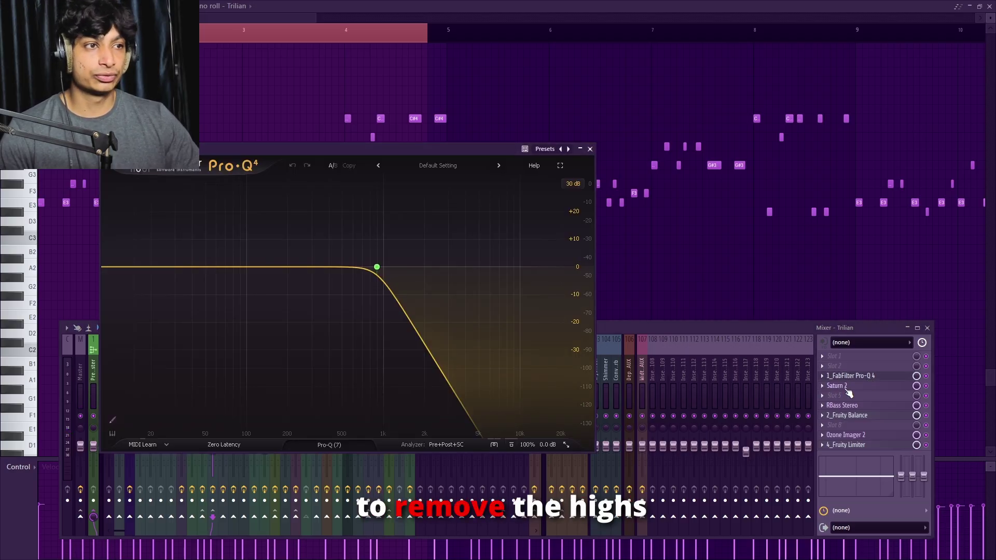
pyautogui.press('space')
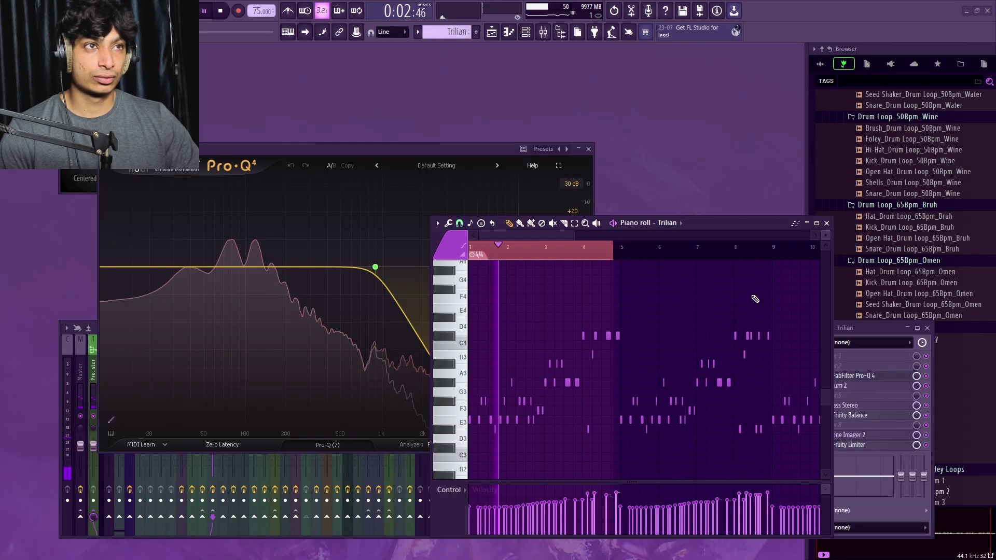
pyautogui.press('space')
# - Return to the Trilian mixer track and check its Saturn 2, RBass Stereo and Ozone Imager 2 effects
pyautogui.press('F6')
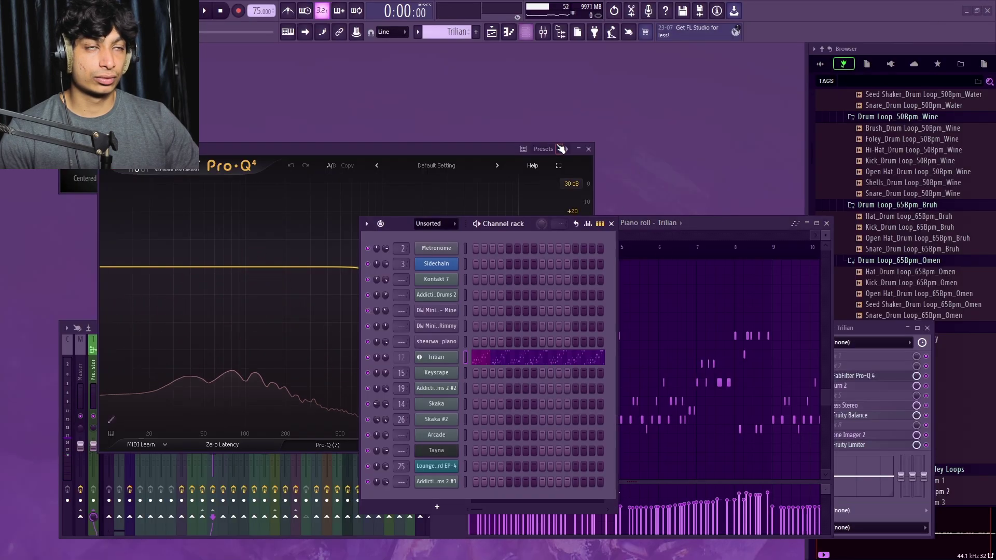
pyautogui.press('F9')
pyautogui.press('F9')
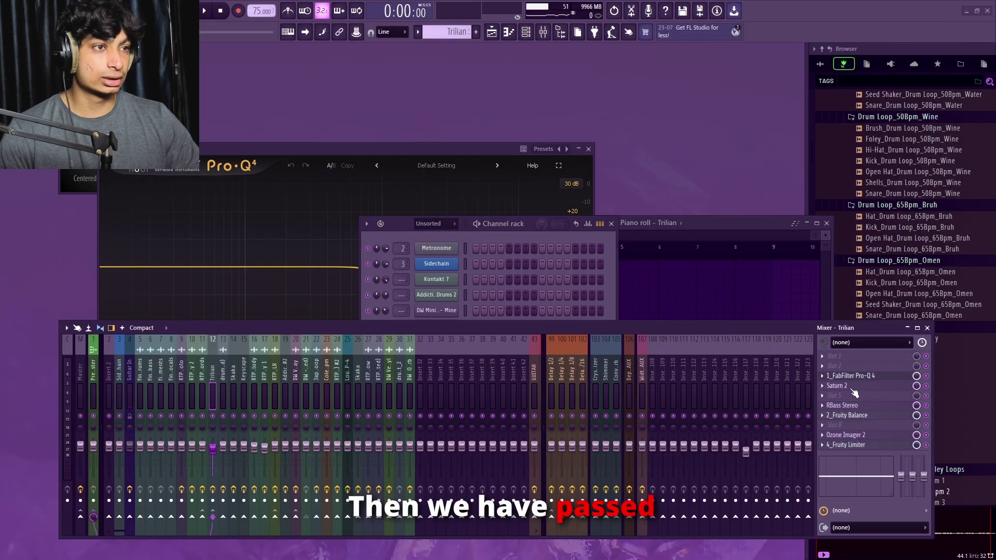
pyautogui.click(852, 390)
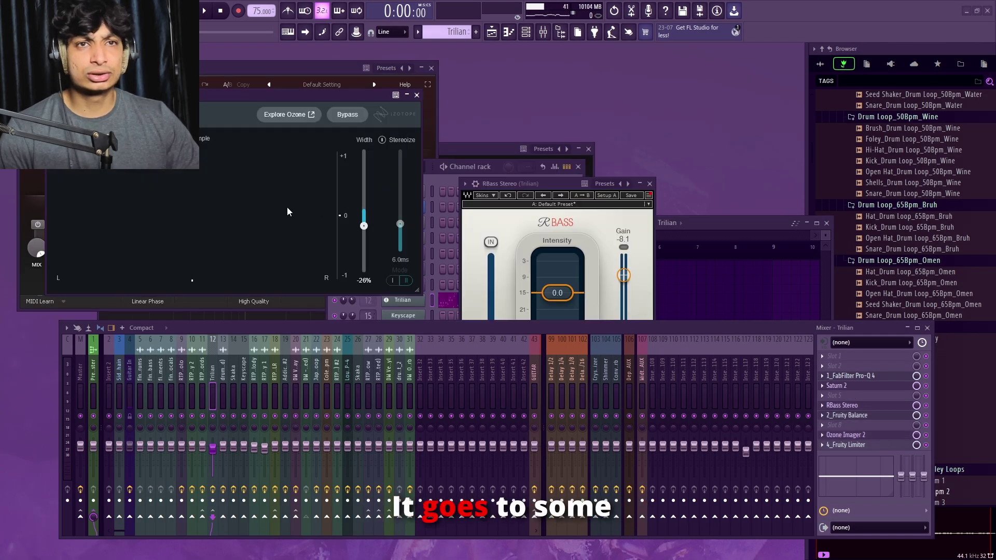
pyautogui.click(842, 444)
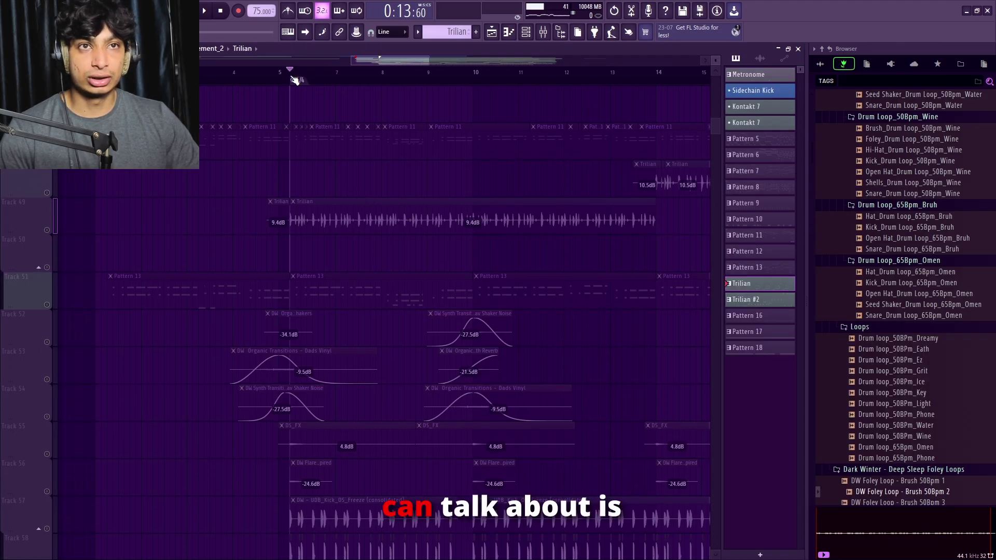
# - Look through the Ultimate Drum Breaks product page in the web browser, down to the What's inside section
pyautogui.scroll(-7, 327, 289)
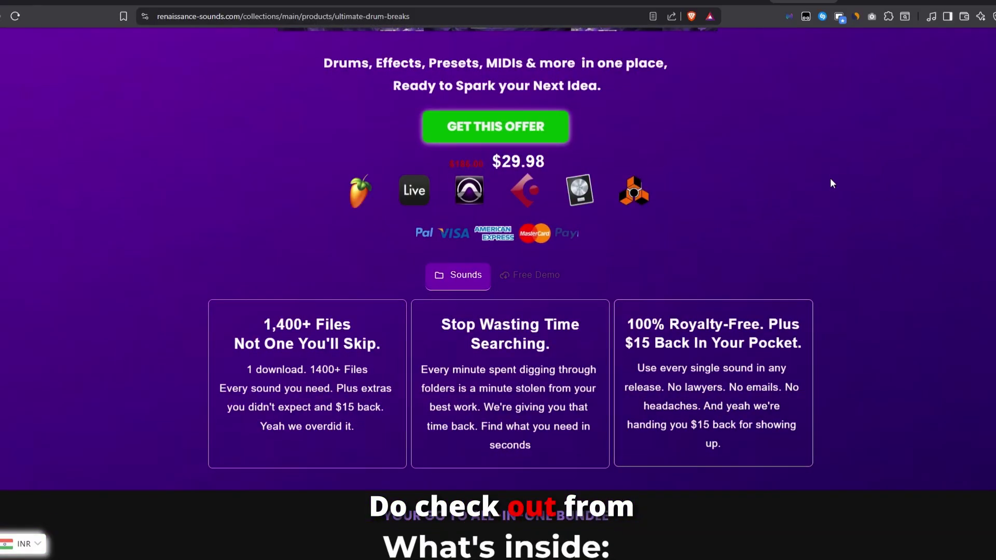
pyautogui.scroll(-10, 829, 179)
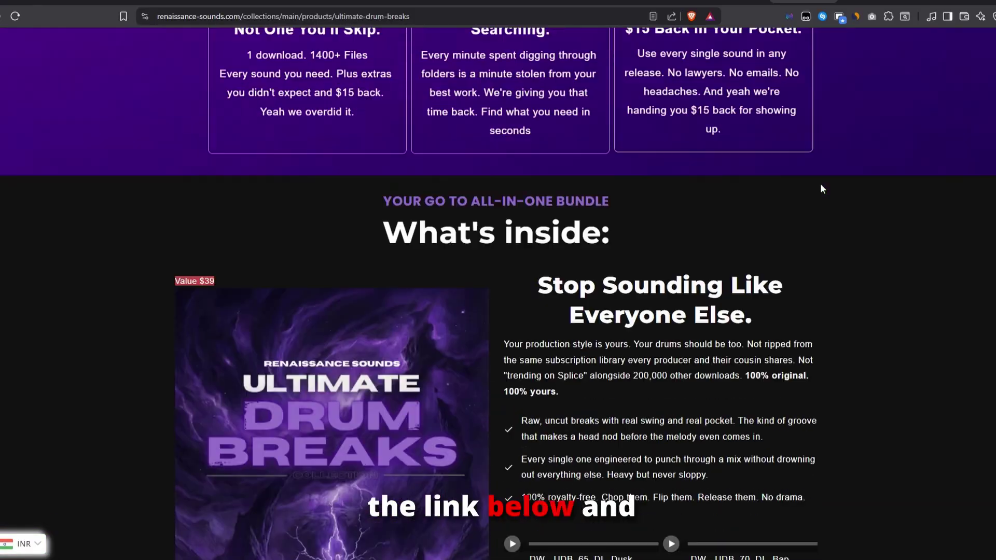
pyautogui.scroll(-6, 809, 181)
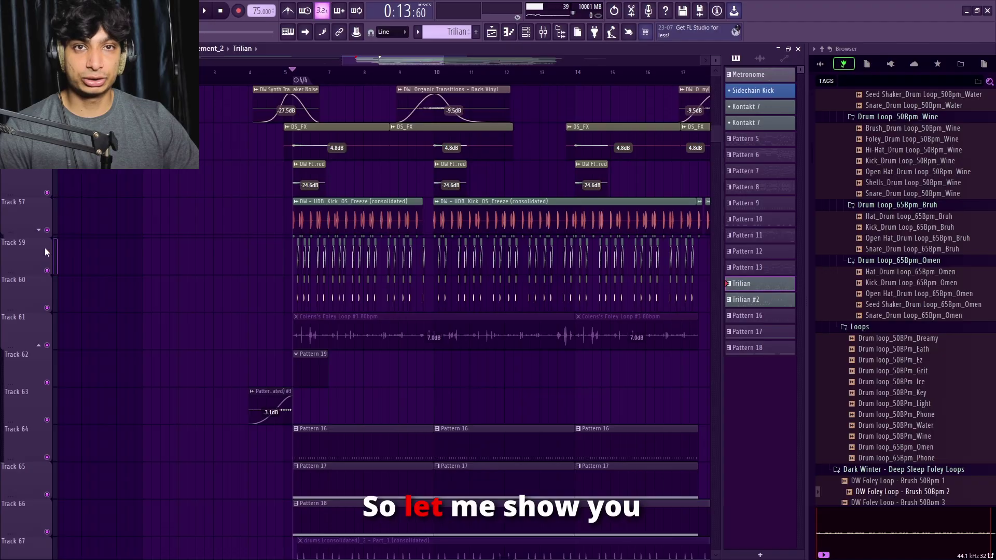
# - Solo the drum tracks in the playlist, play them from the 4/4 marker, and examine the kick, percussion and pattern layers
pyautogui.click(45, 247)
pyautogui.scroll(-2, 51, 240)
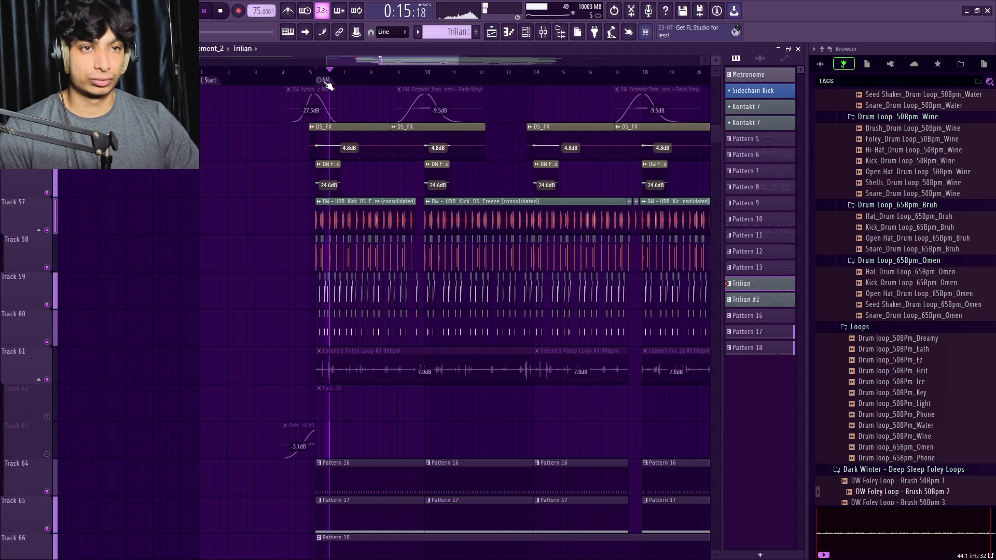
pyautogui.scroll(4, 395, 160)
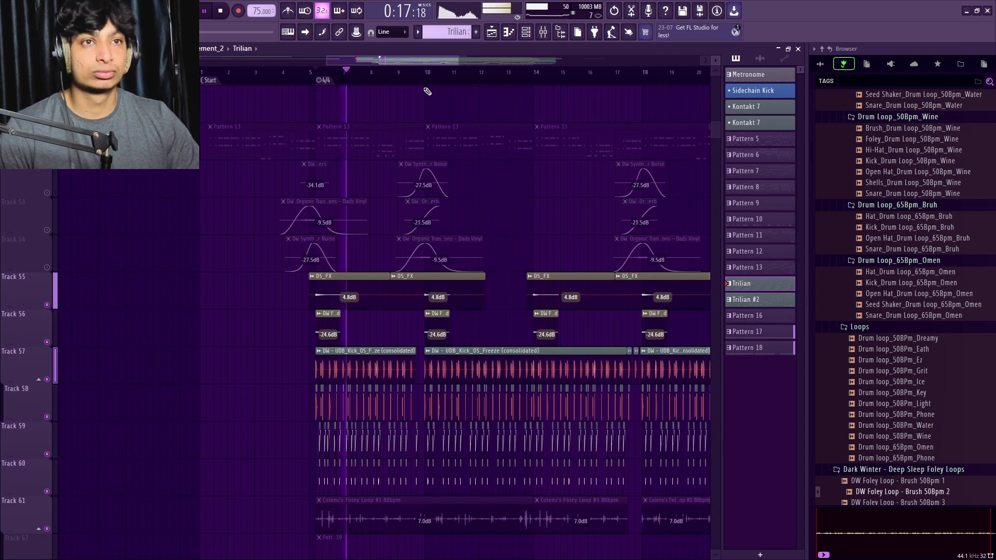
pyautogui.scroll(3, 425, 77)
pyautogui.scroll(-3, 367, 184)
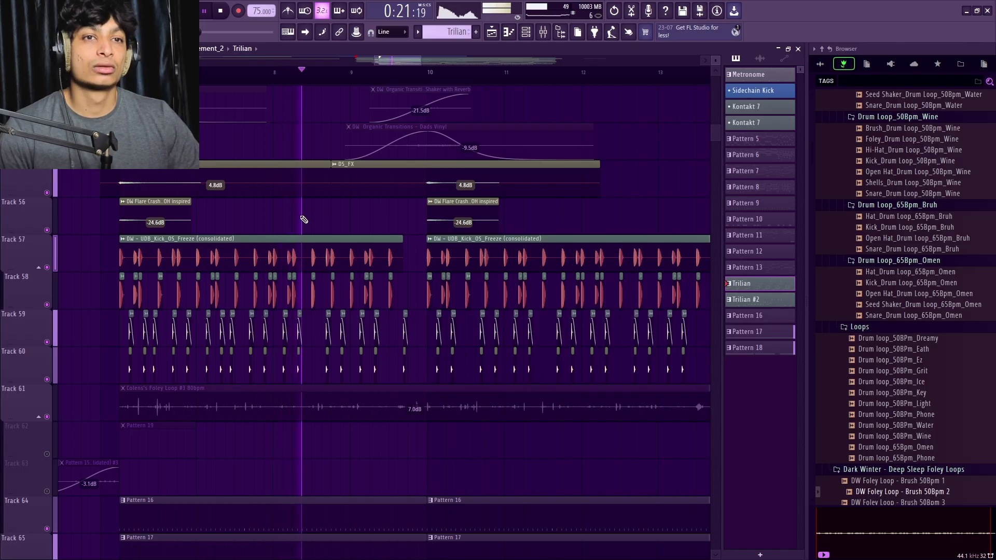
pyautogui.scroll(-3, 301, 223)
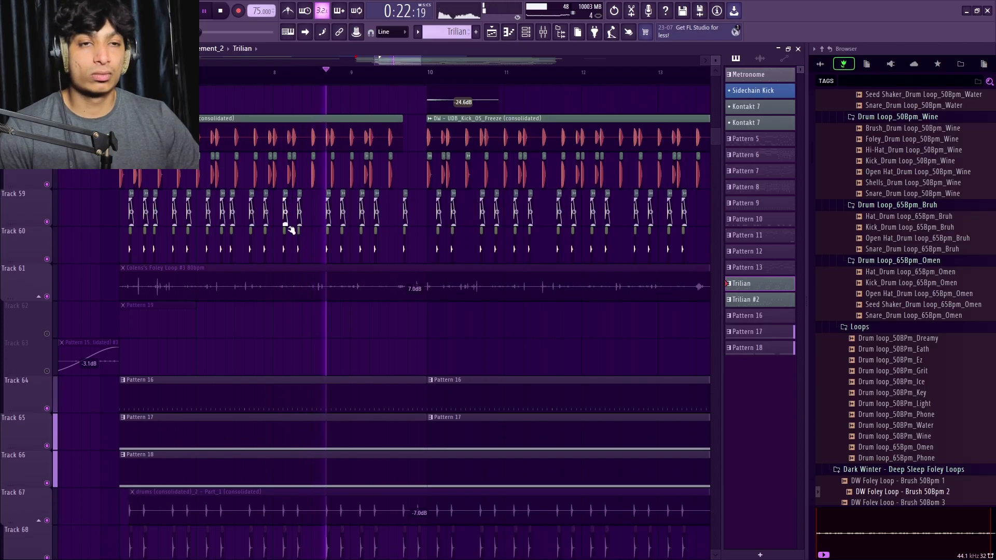
pyautogui.scroll(1, 301, 223)
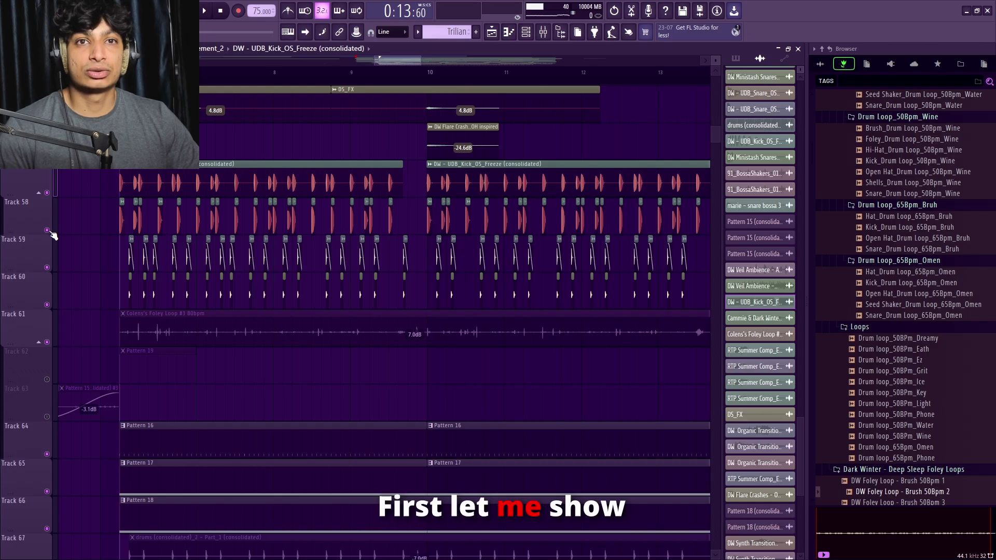
# - Solo the kick on Track 58, listen to it, and check the DW - UDB_Kick_OS_Freeze clip's sample settings
pyautogui.rightClick(47, 231)
pyautogui.press('space')
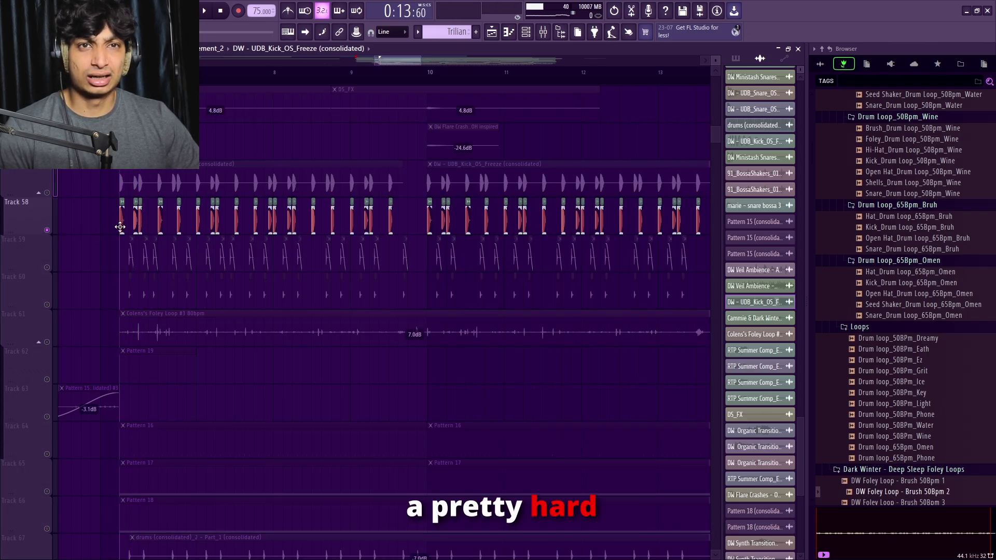
pyautogui.doubleClick(137, 222)
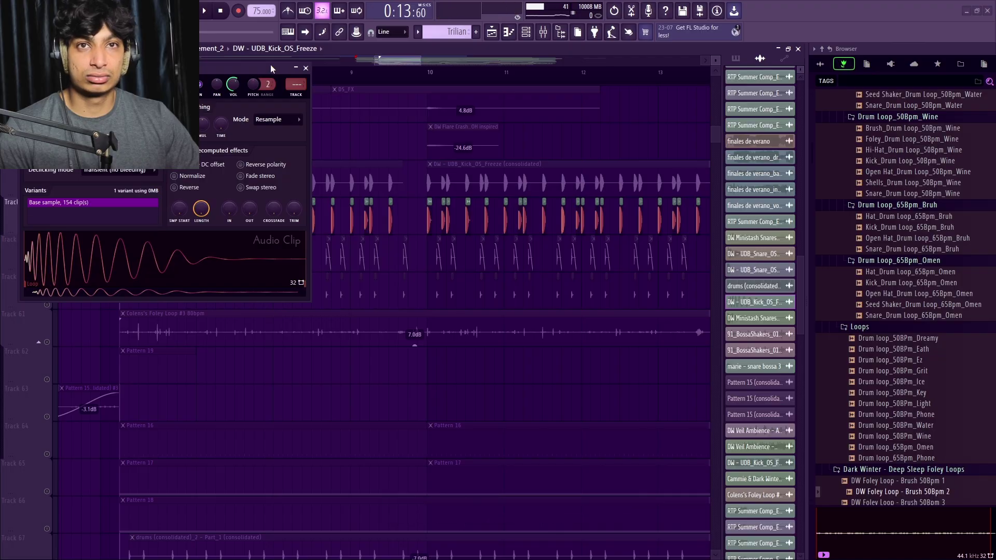
pyautogui.click(306, 68)
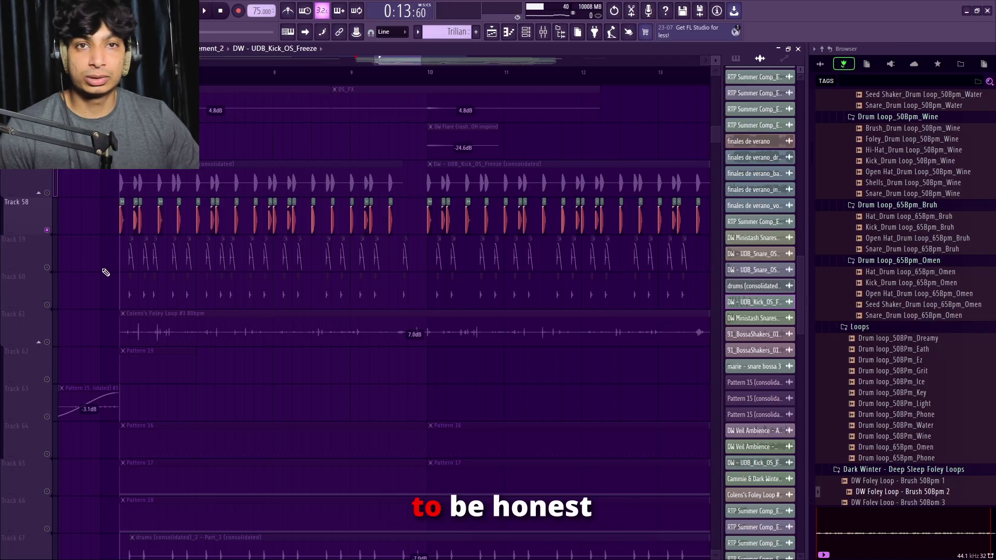
# - Solo the snare layers on Tracks 59 and 60, listen to them, and check both clips' sample settings
pyautogui.rightClick(47, 267)
pyautogui.keyDown('ctrl'); pyautogui.click(47, 305); pyautogui.keyUp('ctrl')
pyautogui.scroll(5, 155, 259)
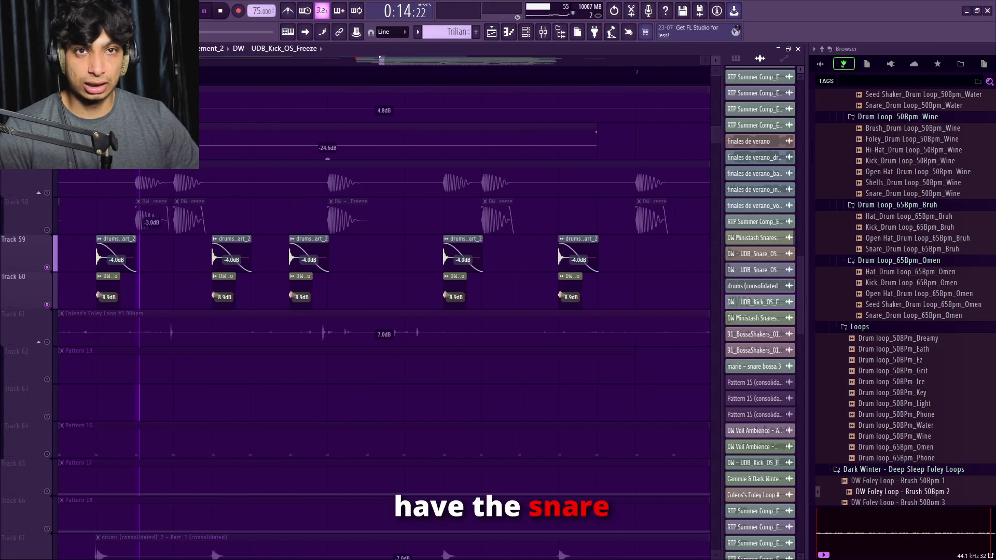
pyautogui.scroll(-3, 156, 249)
pyautogui.scroll(5, 124, 248)
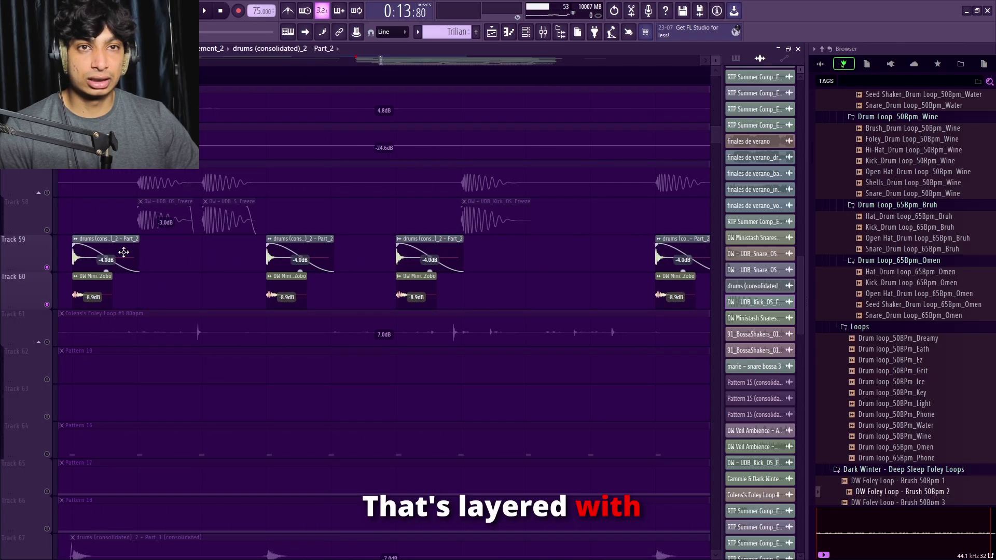
pyautogui.doubleClick(124, 252)
pyautogui.click(319, 82)
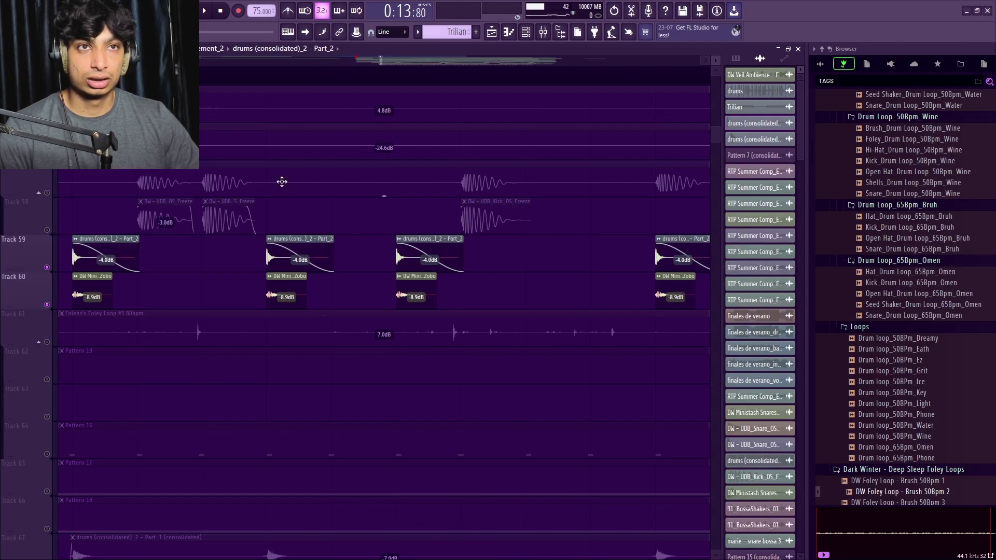
pyautogui.doubleClick(151, 277)
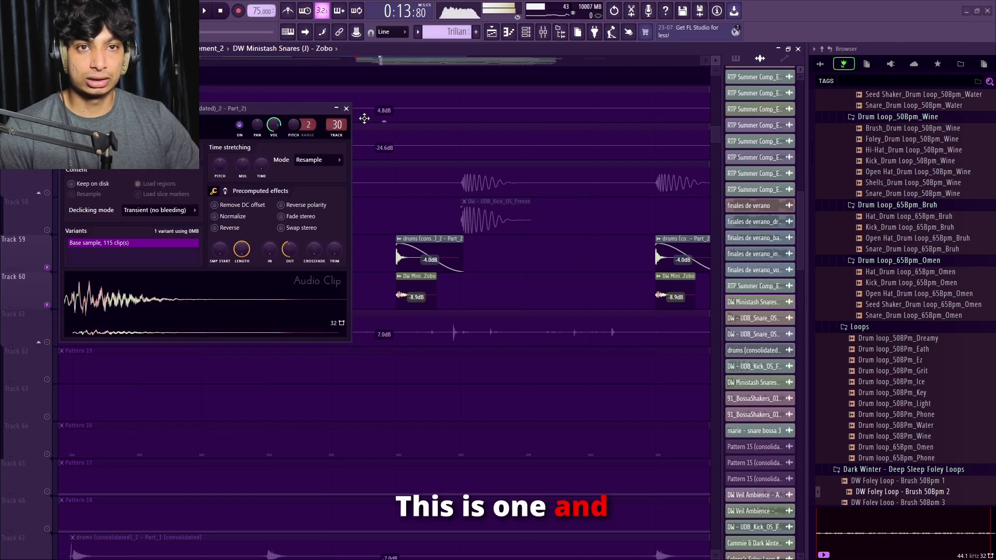
pyautogui.click(336, 108)
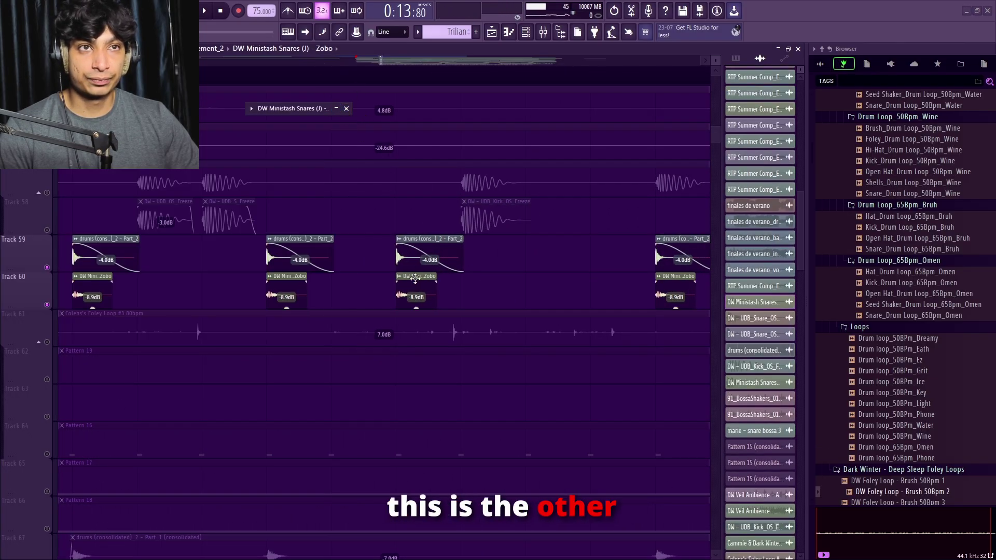
pyautogui.click(338, 109)
pyautogui.click(346, 108)
# - Check the sample settings of the UDB_Snare_OS_Bap, UDB_Snare_OS_Flux and drums Part_1 snare clips on Tracks 68 to 70
pyautogui.scroll(-10, 400, 207)
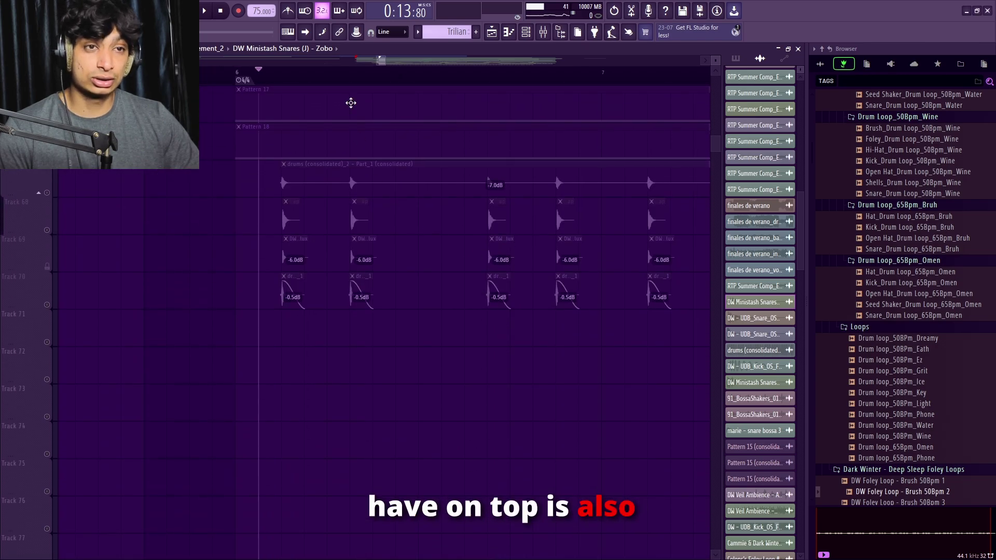
pyautogui.scroll(3, 305, 176)
pyautogui.doubleClick(327, 222)
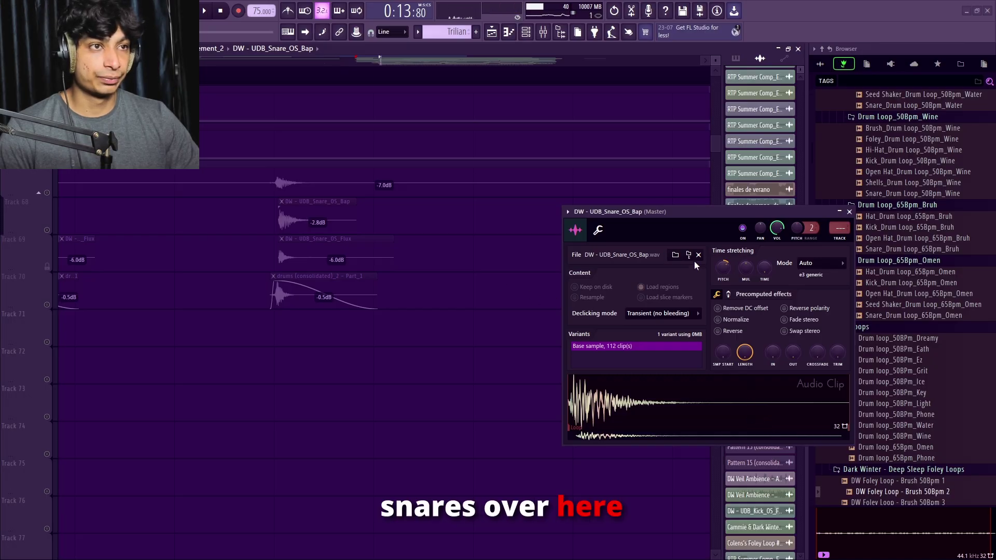
pyautogui.doubleClick(352, 234)
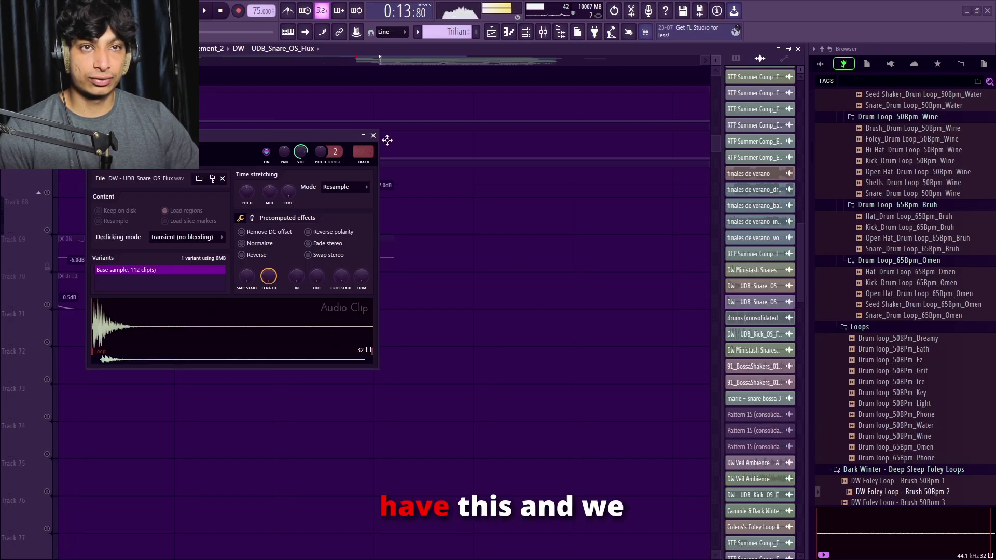
pyautogui.click(374, 136)
pyautogui.doubleClick(360, 284)
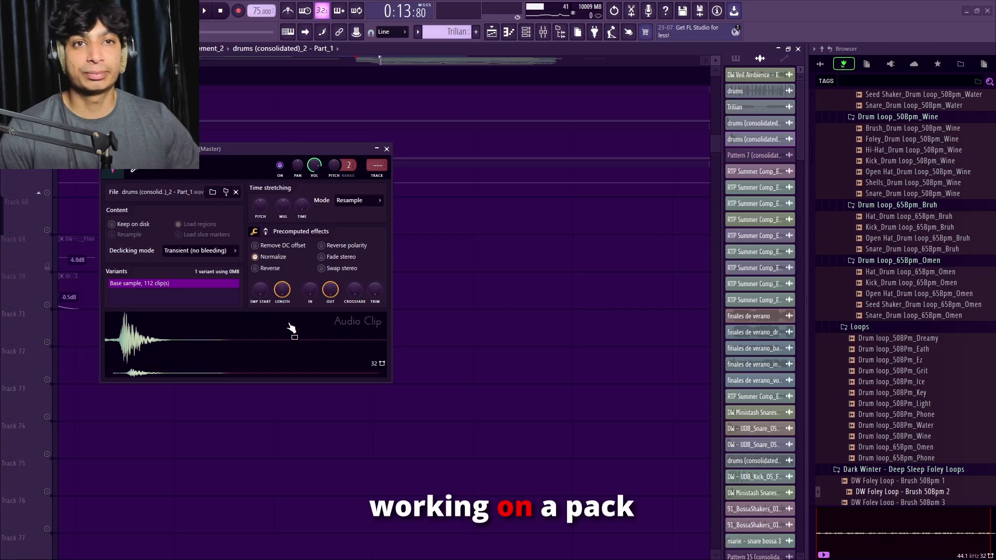
pyautogui.moveTo(280, 153); pyautogui.dragTo(613, 176)
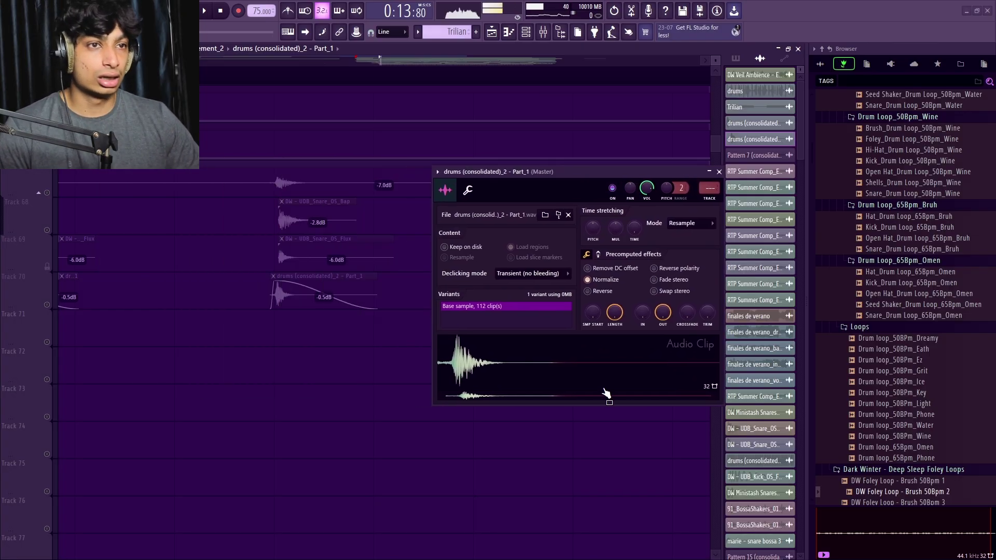
pyautogui.click(719, 172)
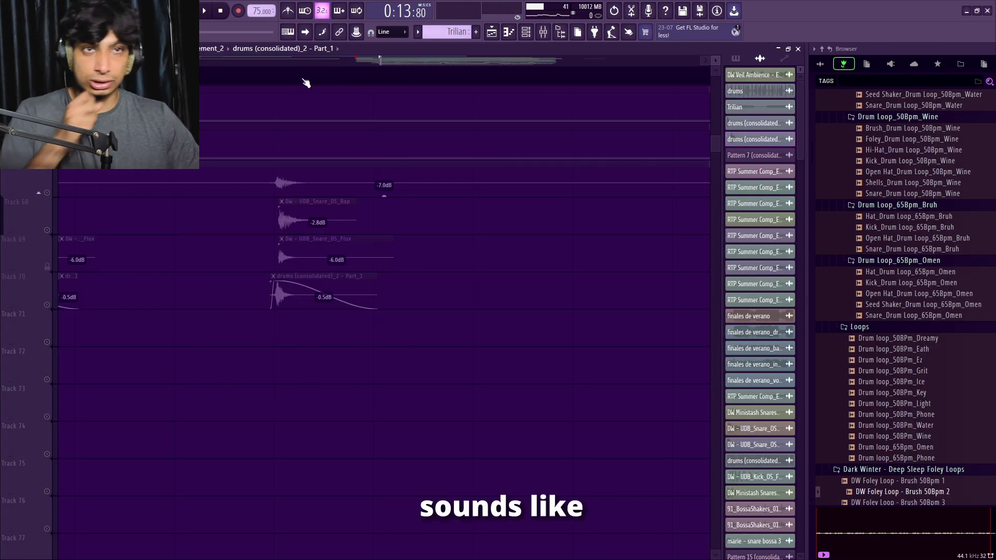
# - Return to Track 60 and recheck the sample settings of the DW Ministash Snares Zobo clip
pyautogui.scroll(10, 306, 216)
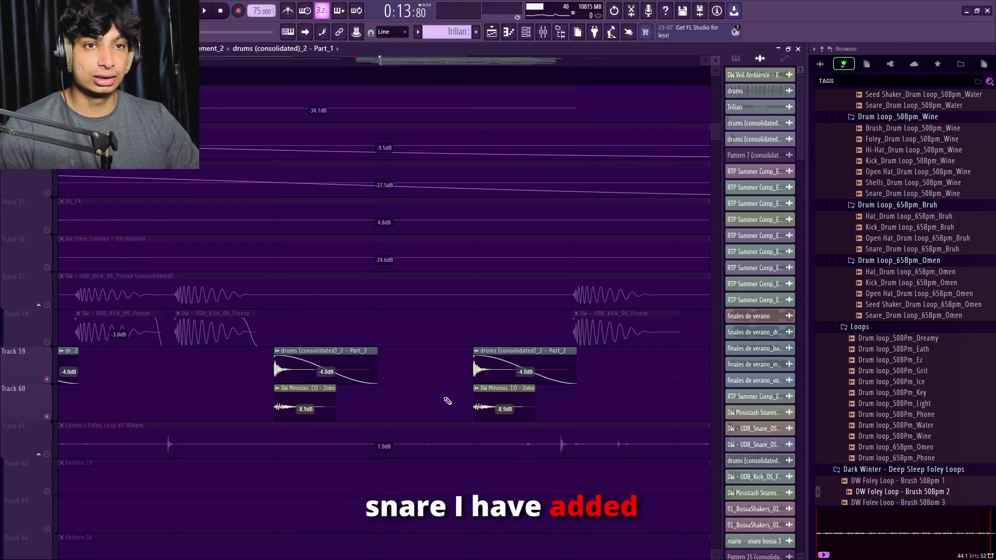
pyautogui.doubleClick(305, 396)
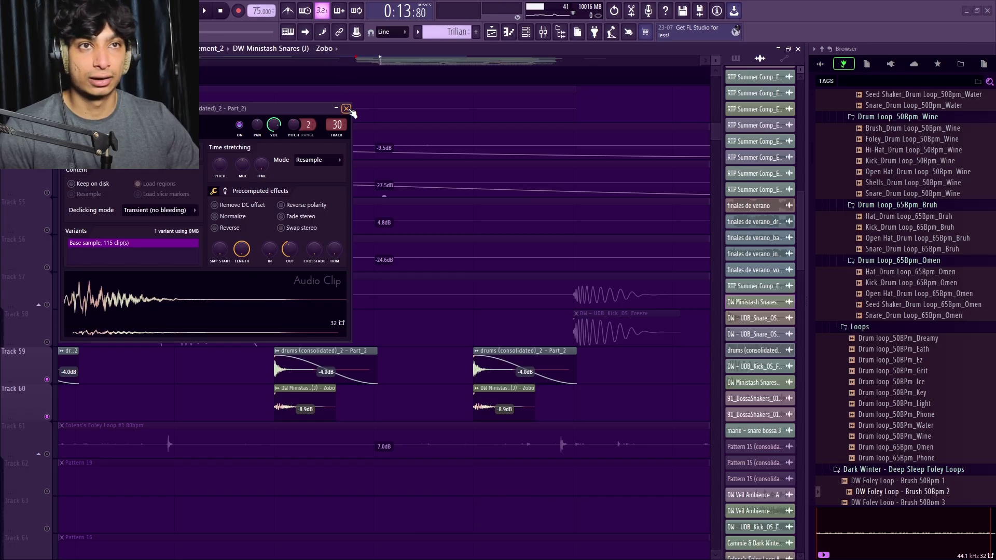
pyautogui.press('Escape')
# - Listen to the snares on Tracks 59 and 60 alone and together with the kick on Tracks 57 and 58
pyautogui.scroll(-4, 270, 79)
pyautogui.press('space')
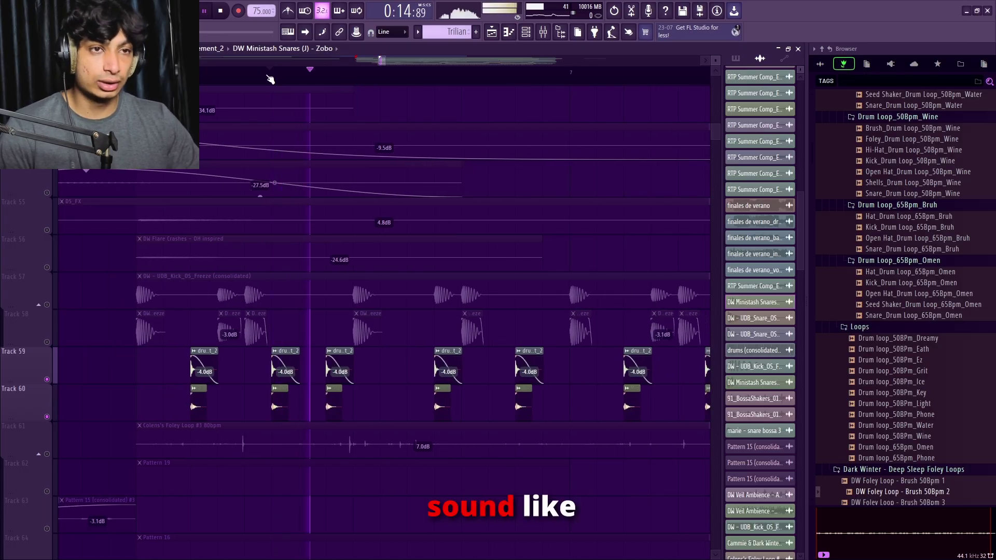
pyautogui.scroll(-5, 294, 243)
pyautogui.press('space')
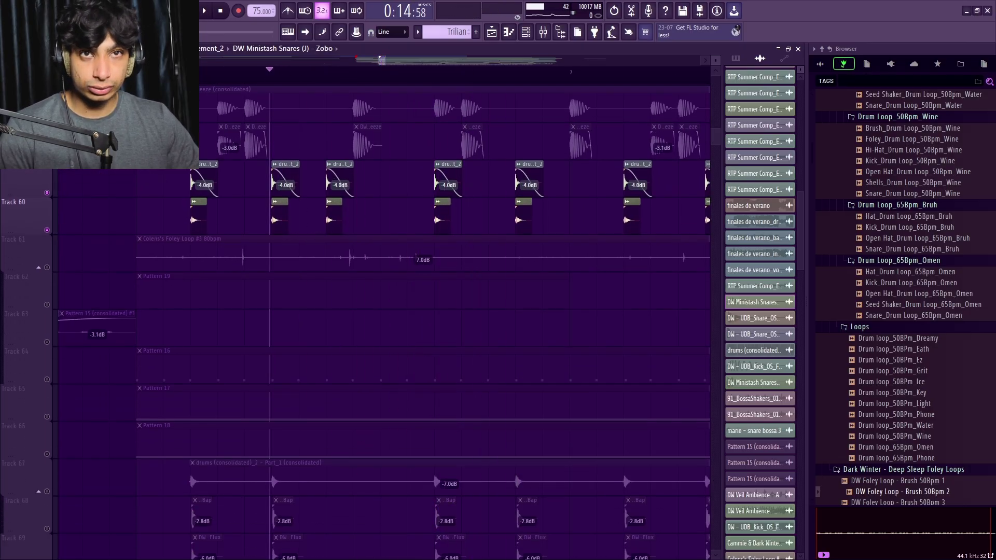
pyautogui.click(47, 155)
pyautogui.click(47, 118)
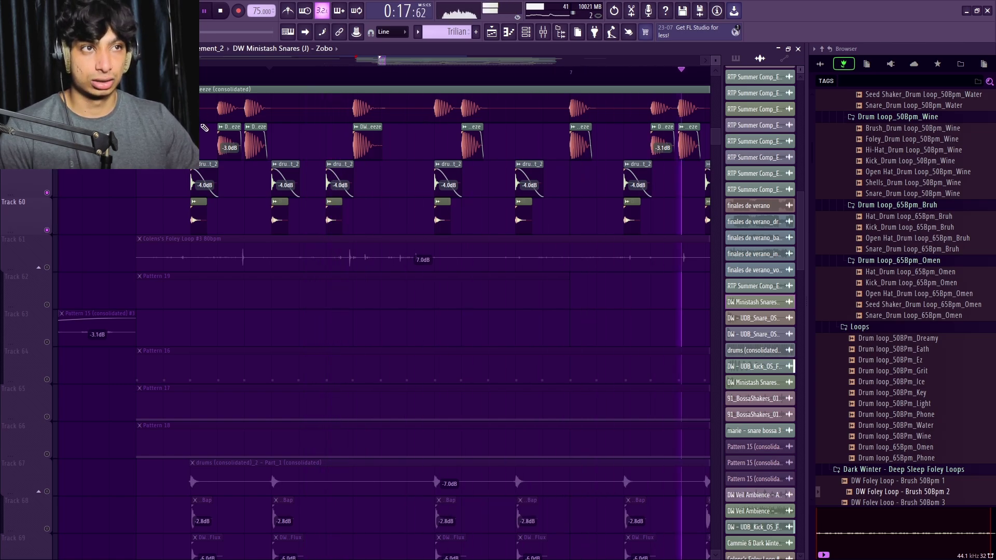
# - Solo Track 64, play Pattern 16, and examine its hi-hat notes and velocities in the piano roll
pyautogui.scroll(-4, 56, 222)
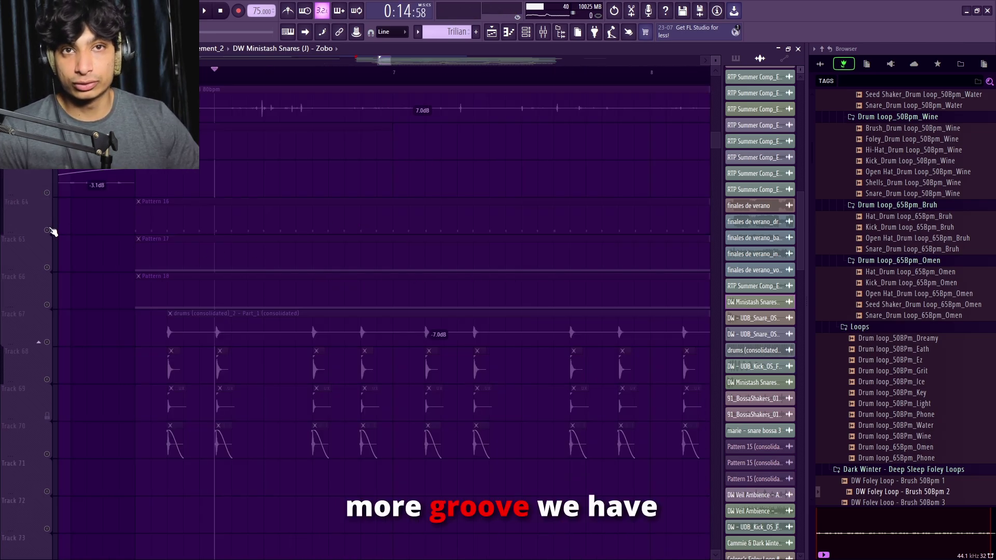
pyautogui.click(47, 230)
pyautogui.press('space')
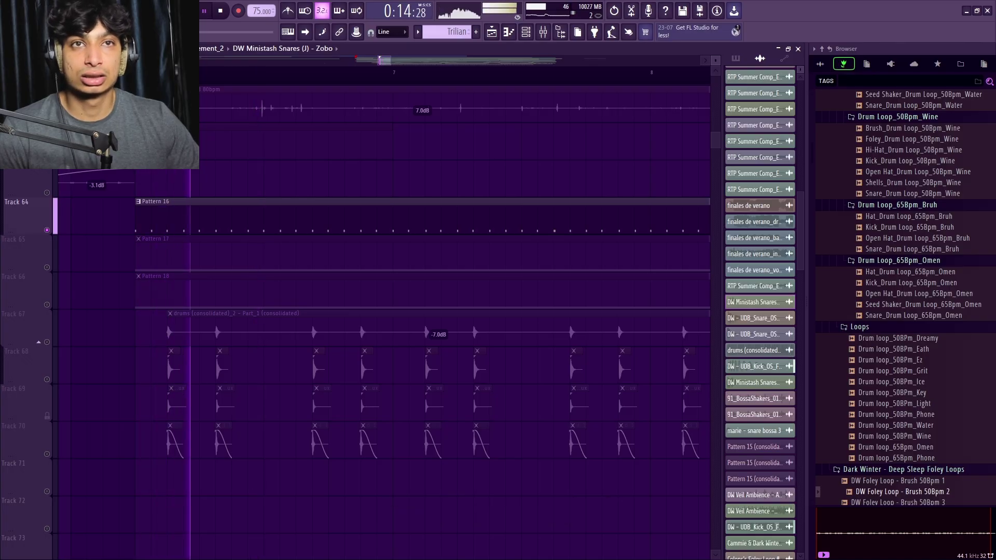
pyautogui.doubleClick(265, 209)
pyautogui.scroll(5, 538, 249)
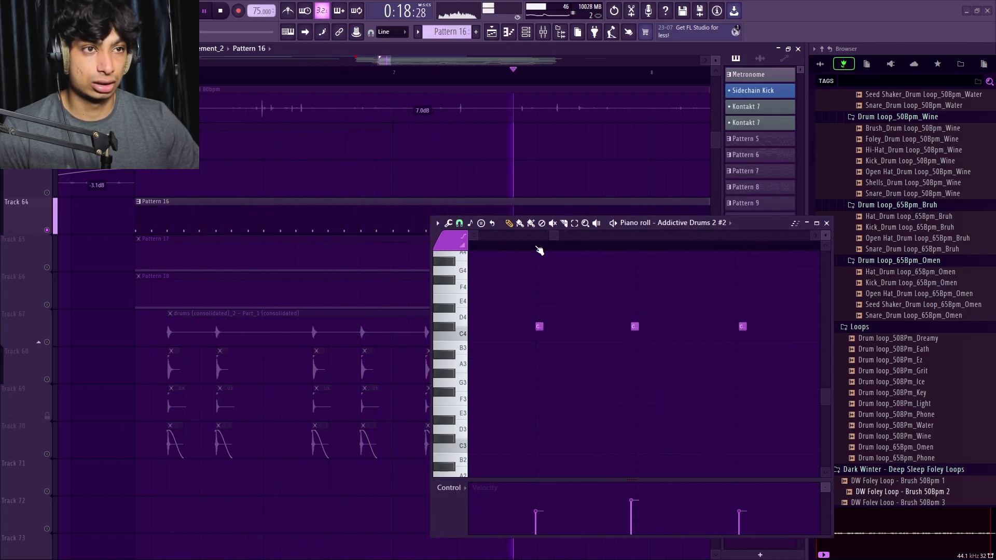
pyautogui.scroll(-6, 539, 250)
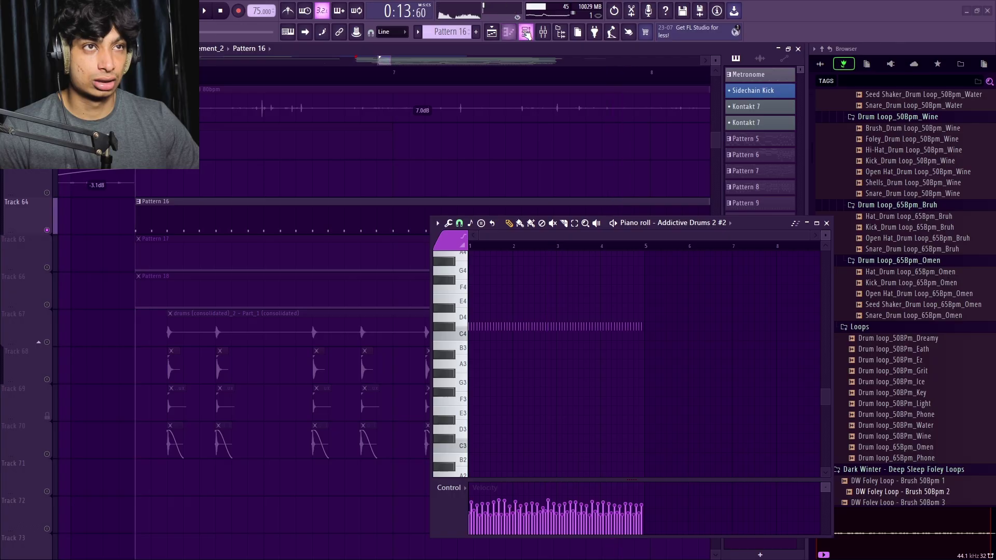
# - Open the Addictive Drums 2 #2 instrument behind Pattern 16, check its preset, and listen to the hi-hat pattern
pyautogui.click(509, 32)
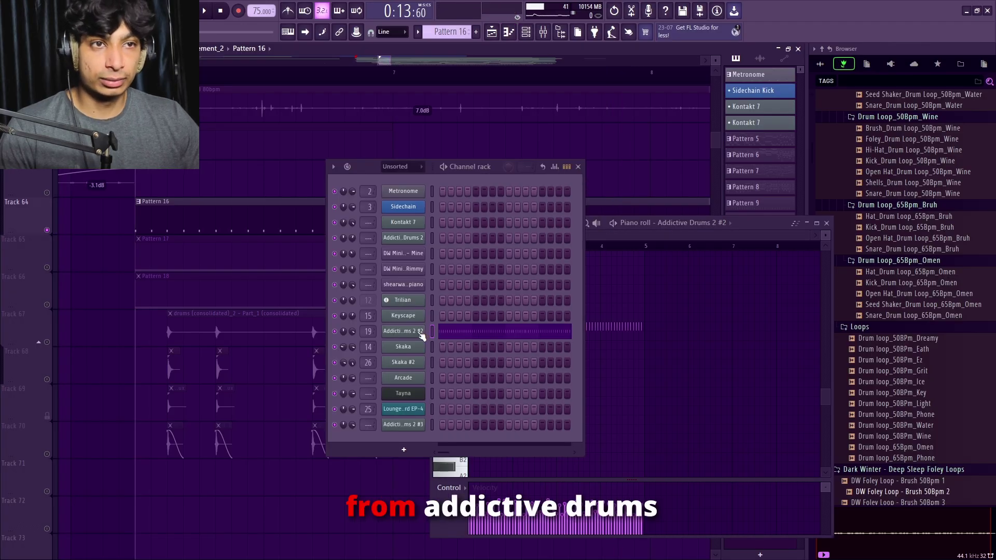
pyautogui.click(425, 299)
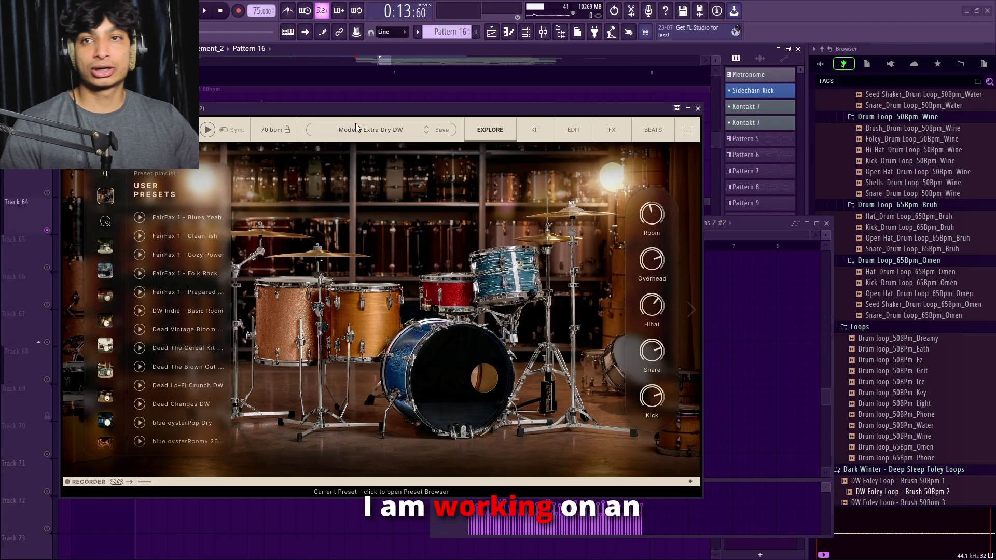
pyautogui.moveTo(309, 108); pyautogui.dragTo(408, 111)
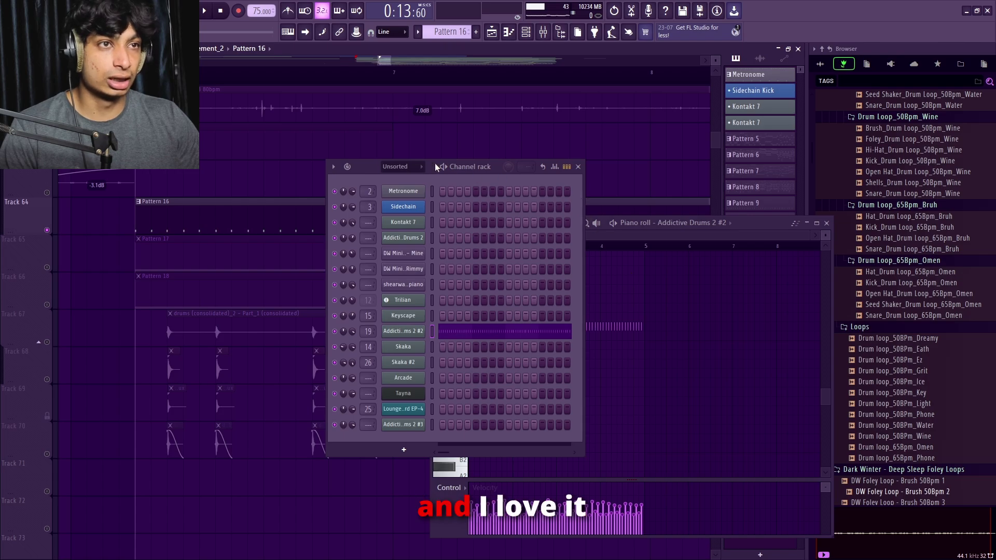
pyautogui.press('space')
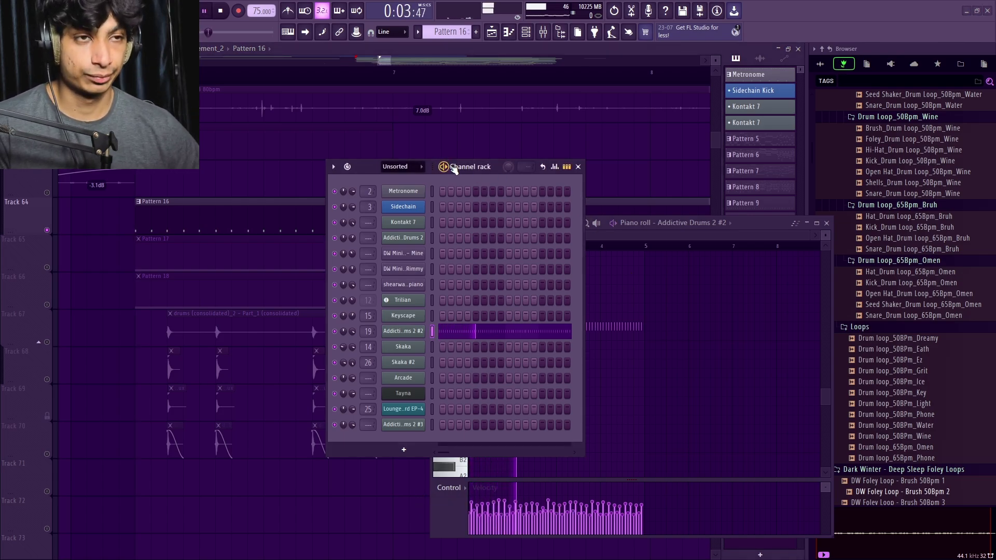
pyautogui.press('F6')
pyautogui.press('F7')
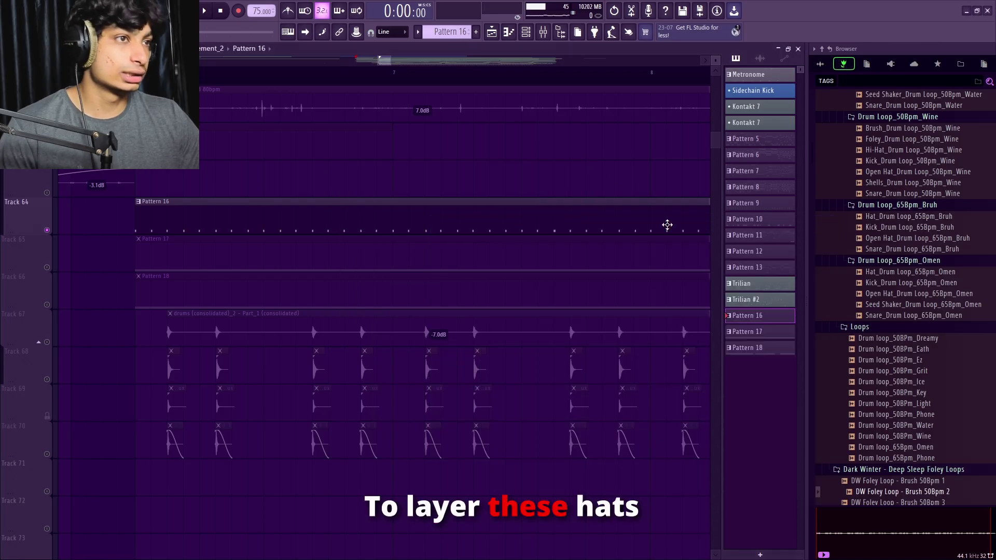
# - Unmute Track 65, view Pattern 17's notes, and listen to the Seed Stick in the Skaka instrument that plays them
pyautogui.click(47, 268)
pyautogui.press('F7')
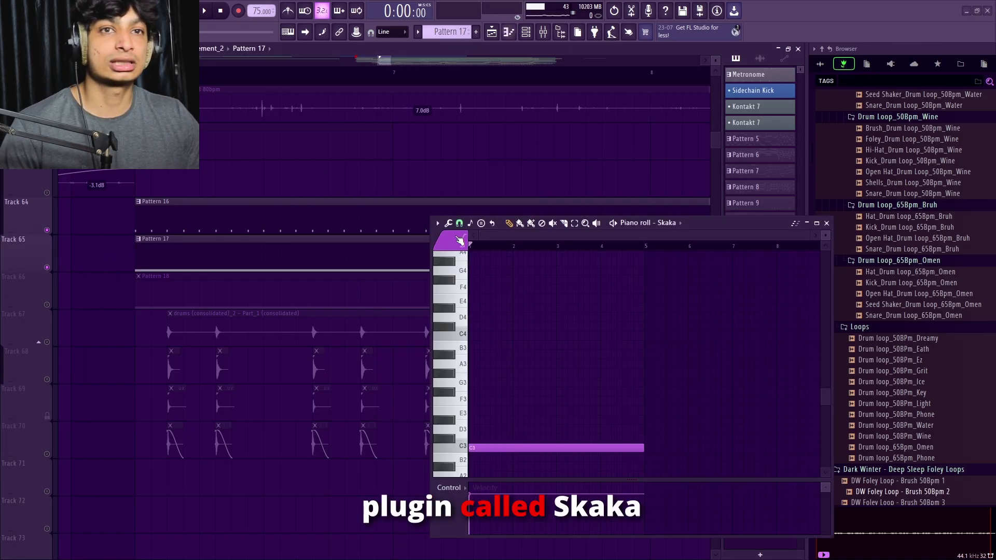
pyautogui.press('F6')
pyautogui.click(407, 362)
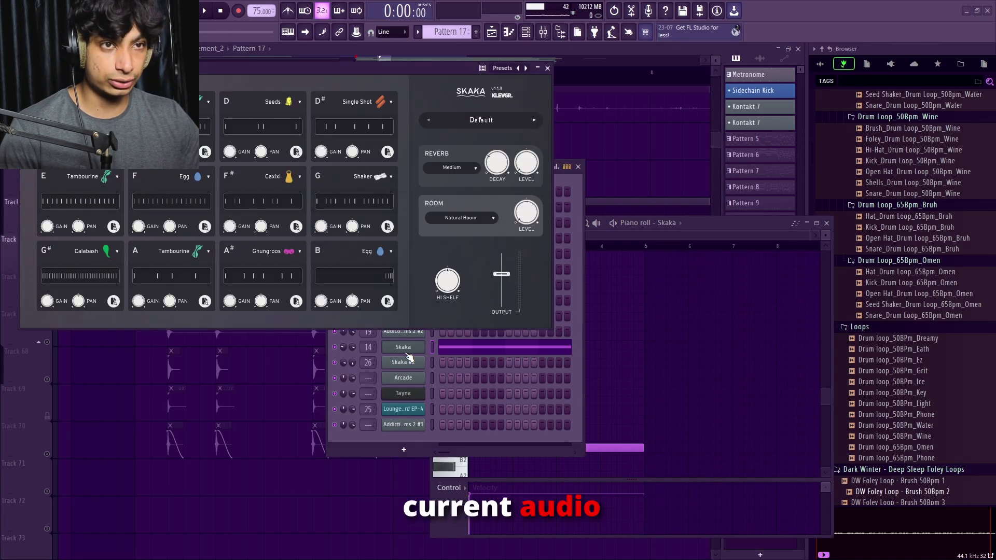
pyautogui.moveTo(254, 68); pyautogui.dragTo(521, 118)
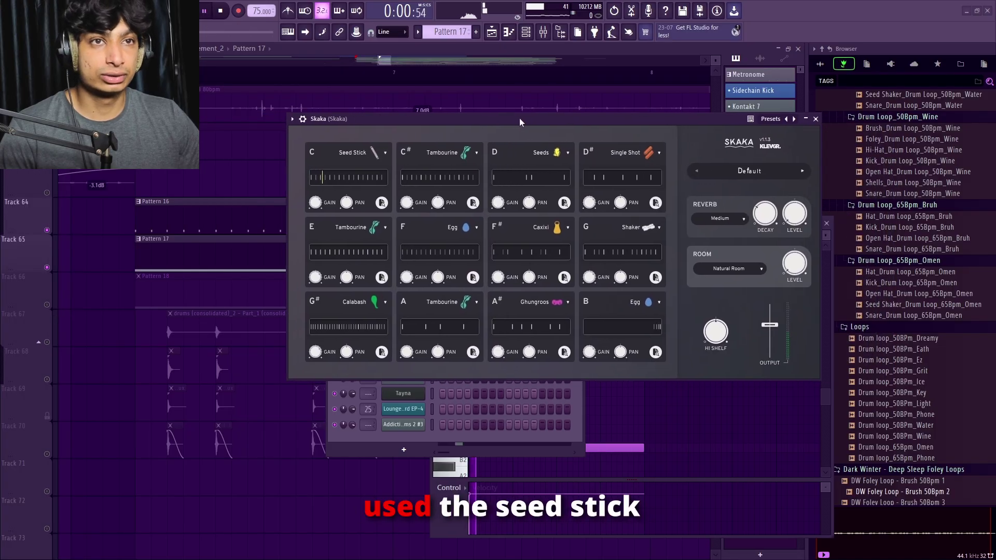
pyautogui.click(343, 185)
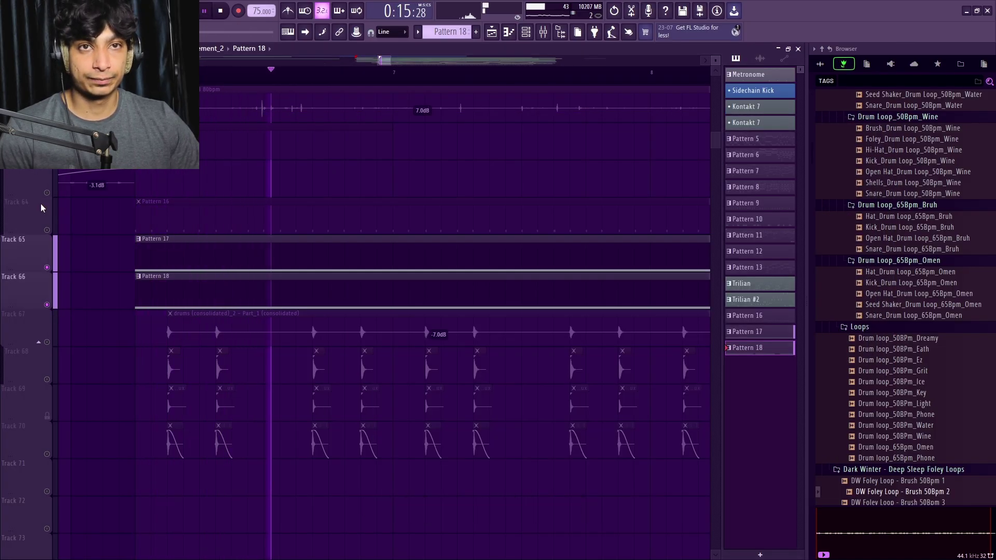
# - Listen to the Pattern 17 and 18 shakers on Tracks 65 and 66 layered with the Pattern 16 hats
pyautogui.press('space')
pyautogui.press('space')
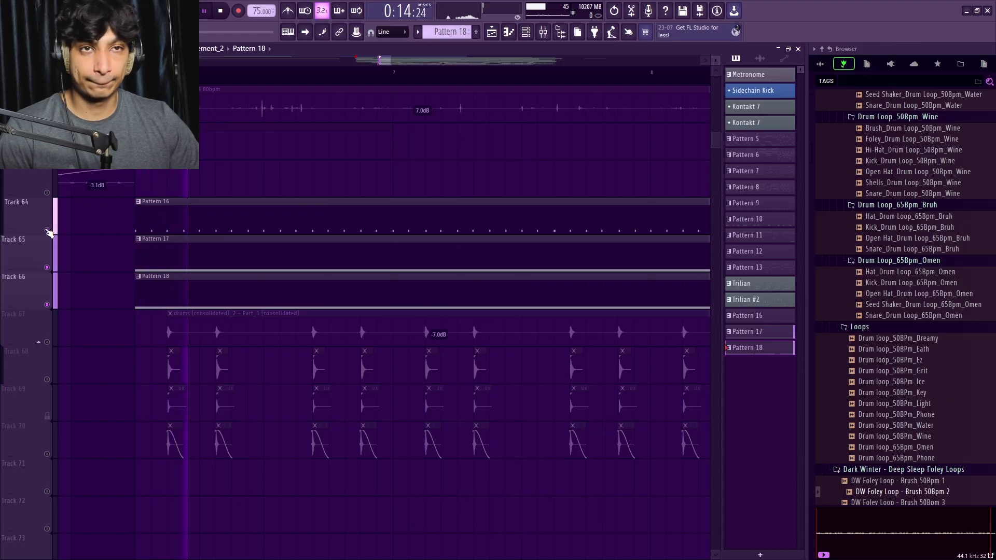
pyautogui.scroll(4, 51, 232)
pyautogui.press('space')
# - Unmute the snare layers on Tracks 59 and 60 and play them together with the hats and shakers
pyautogui.scroll(3, 49, 306)
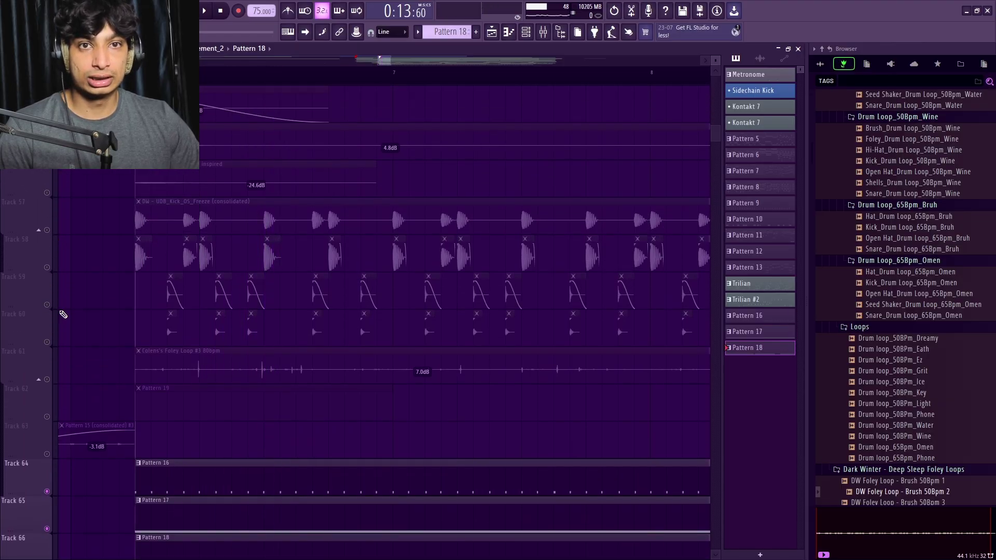
pyautogui.scroll(-1, 52, 306)
pyautogui.click(44, 294)
pyautogui.press('space')
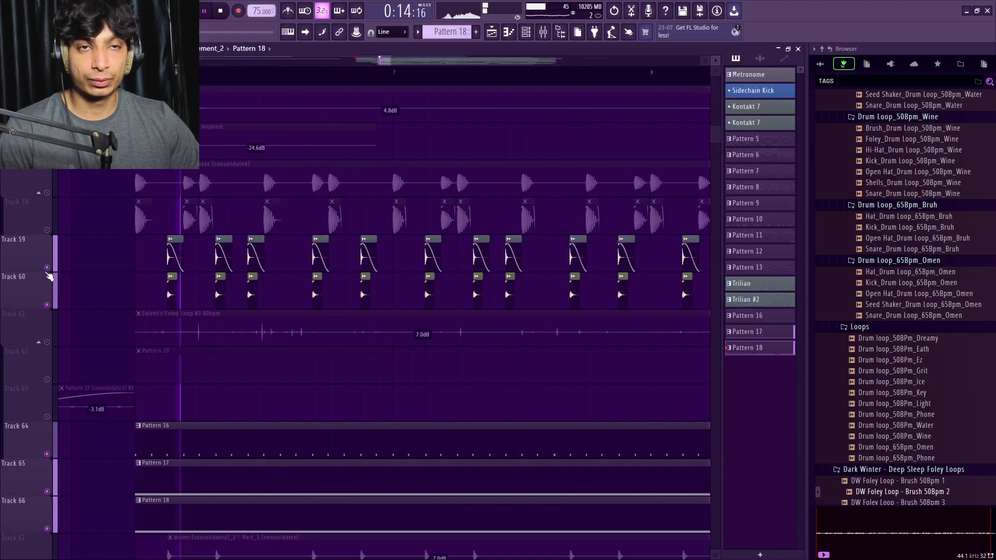
# - Unmute the kick clips on Track 58 and listen to them together with the snare, hi-hat and shaker layers
pyautogui.click(47, 229)
pyautogui.press('space')
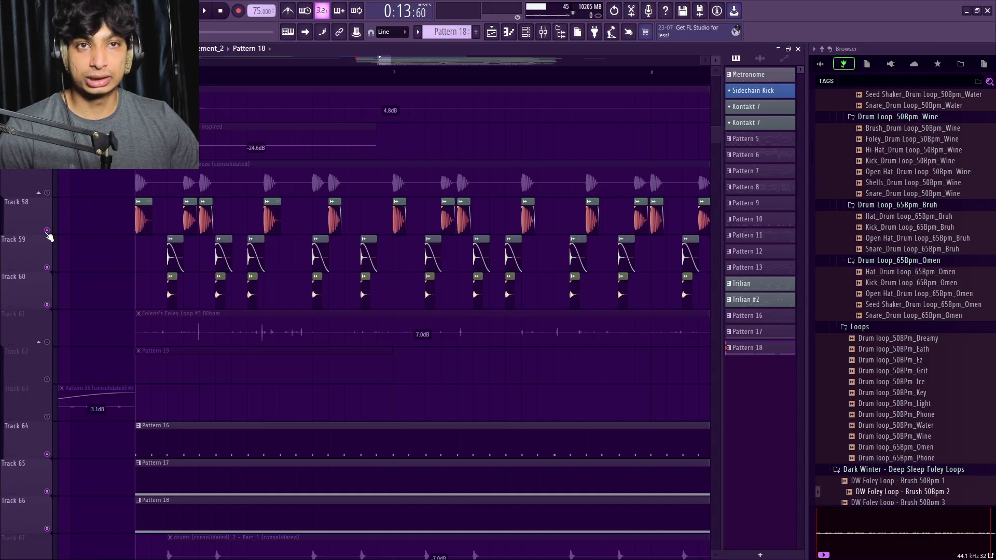
pyautogui.press('space')
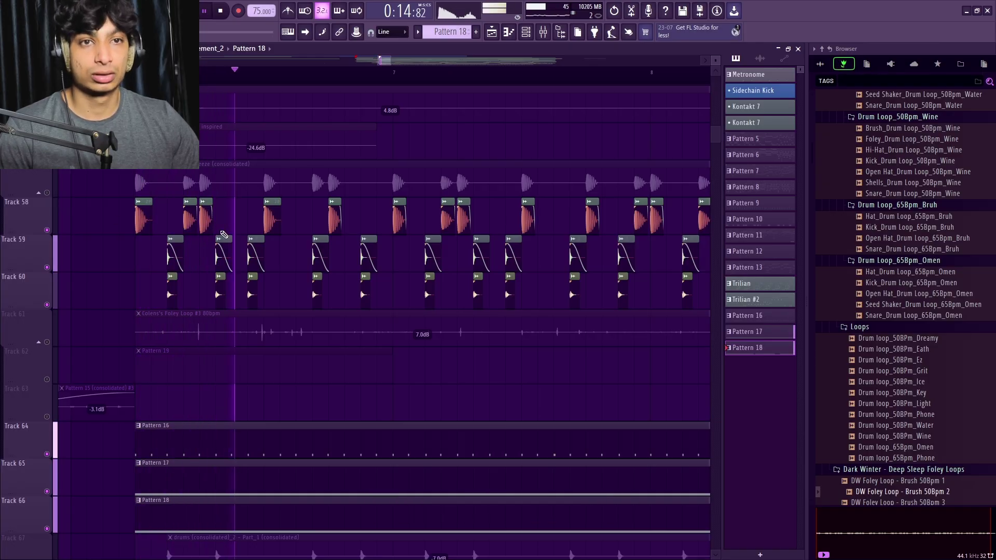
pyautogui.scroll(-4, 223, 243)
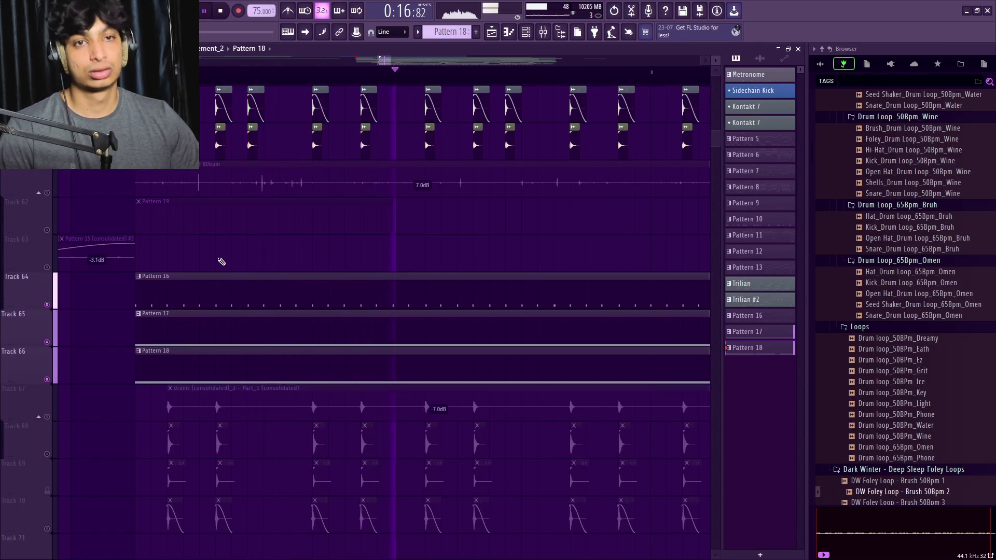
pyautogui.press('space')
# - Examine the notes and velocities of Pattern 16 in the maximized Addictive Drums 2 #2 piano roll, and close it
pyautogui.doubleClick(216, 293)
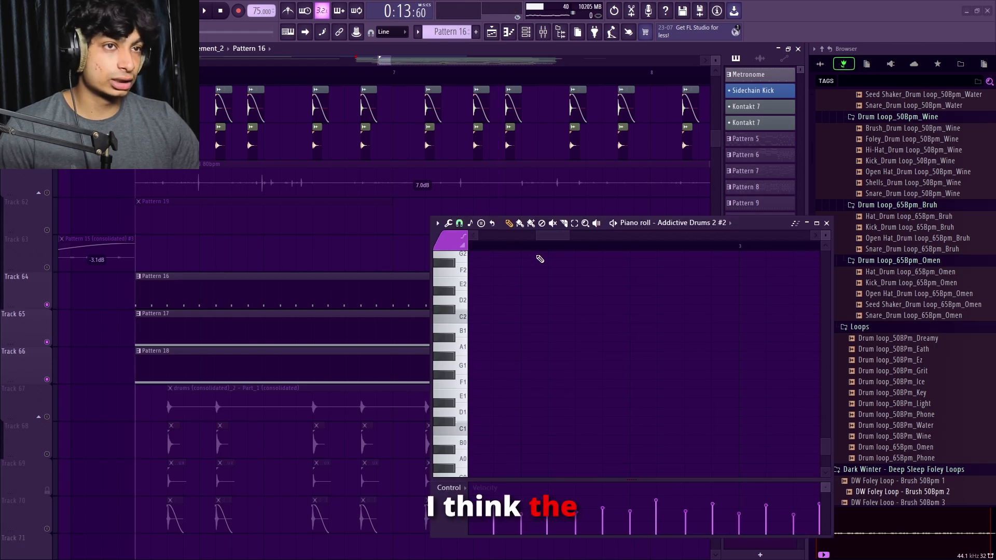
pyautogui.doubleClick(738, 221)
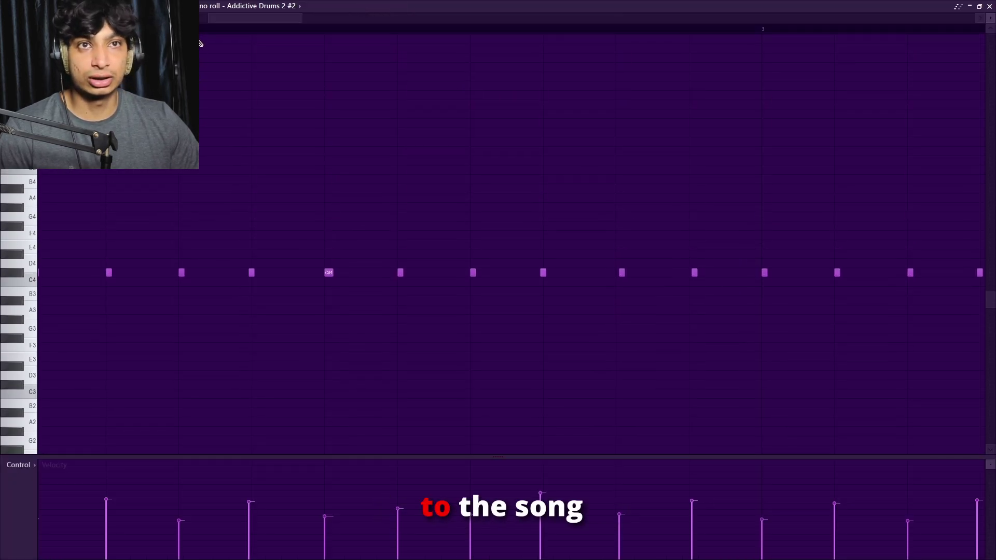
pyautogui.scroll(-3, 200, 33)
pyautogui.scroll(4, 200, 32)
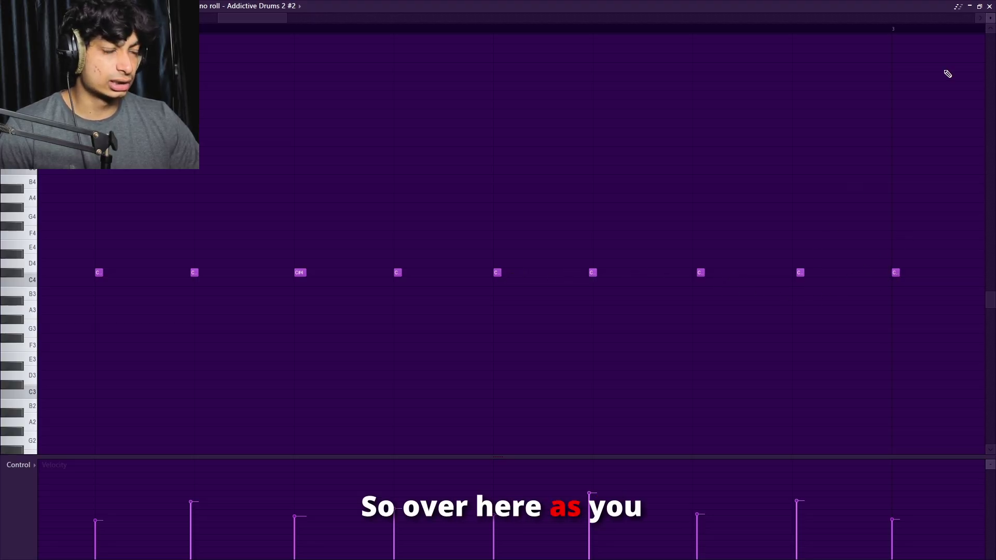
pyautogui.click(979, 6)
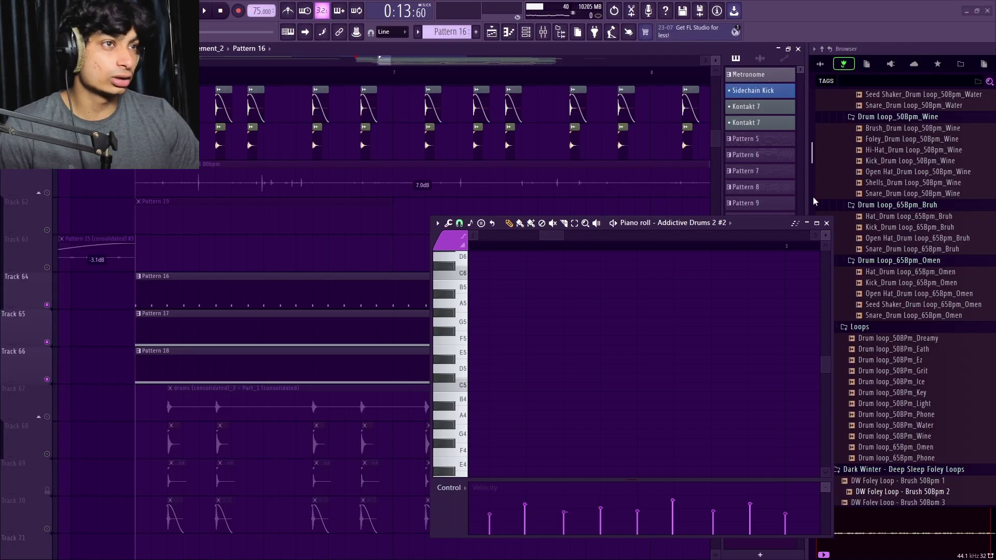
pyautogui.click(826, 223)
# - Unmute the DS_FX and Flare Crashes clips on Tracks 55 and 56 and listen to them over the drums around bars 6 and 10
pyautogui.scroll(8, 332, 207)
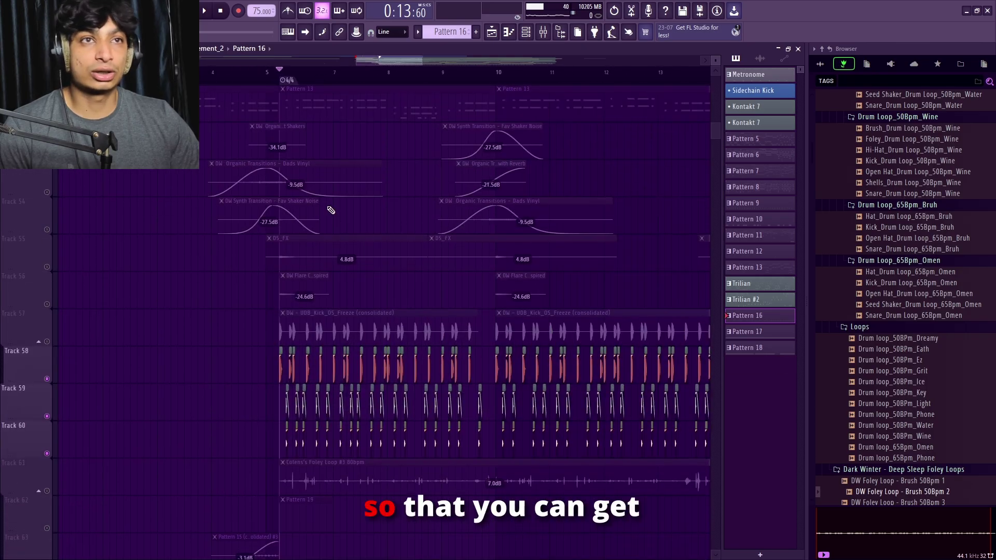
pyautogui.scroll(-4, 311, 195)
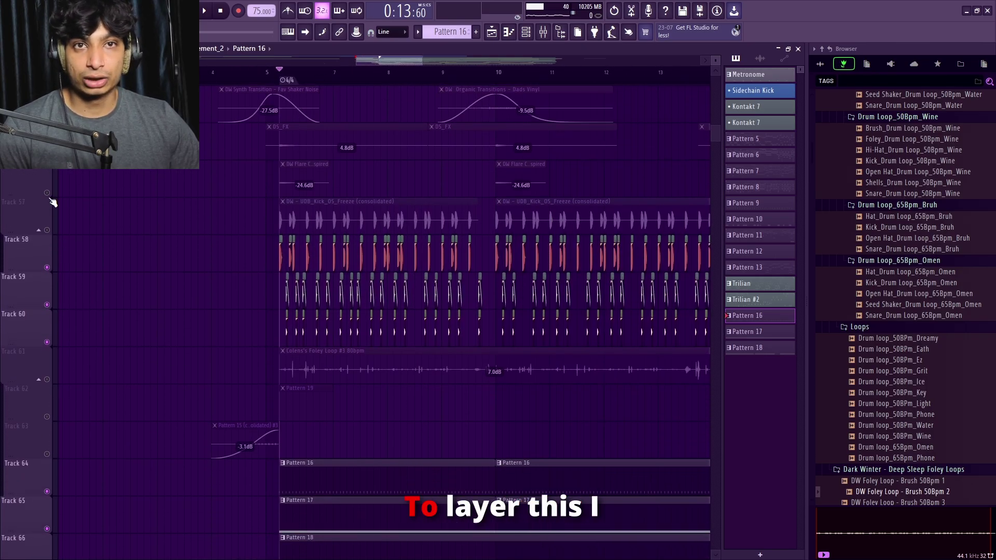
pyautogui.click(49, 141)
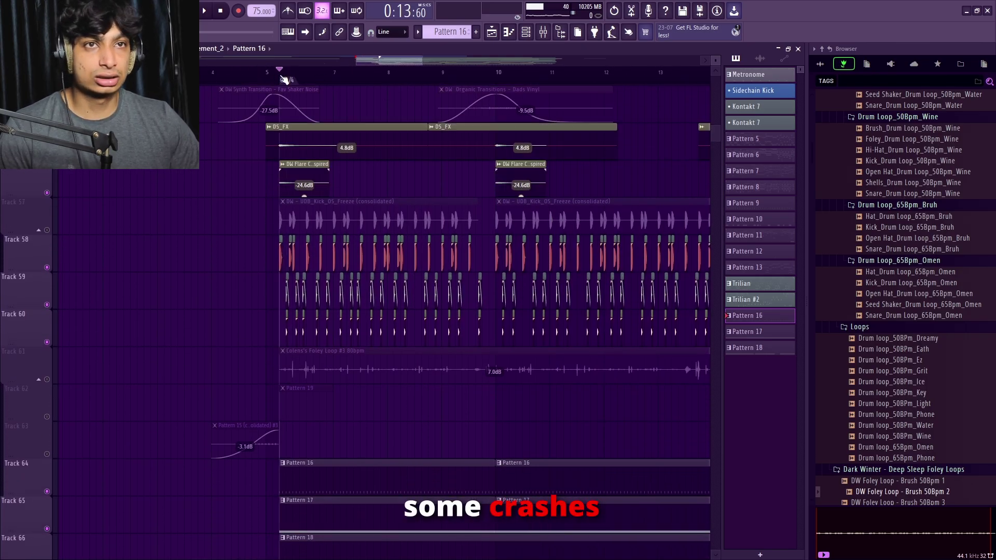
pyautogui.press('space')
pyautogui.scroll(-3, 284, 77)
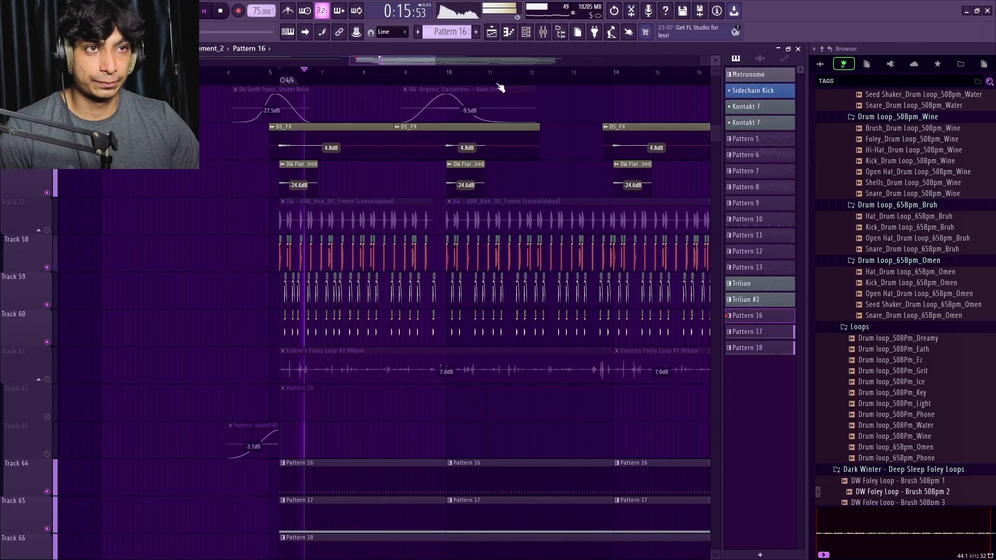
pyautogui.click(448, 81)
pyautogui.scroll(-3, 449, 82)
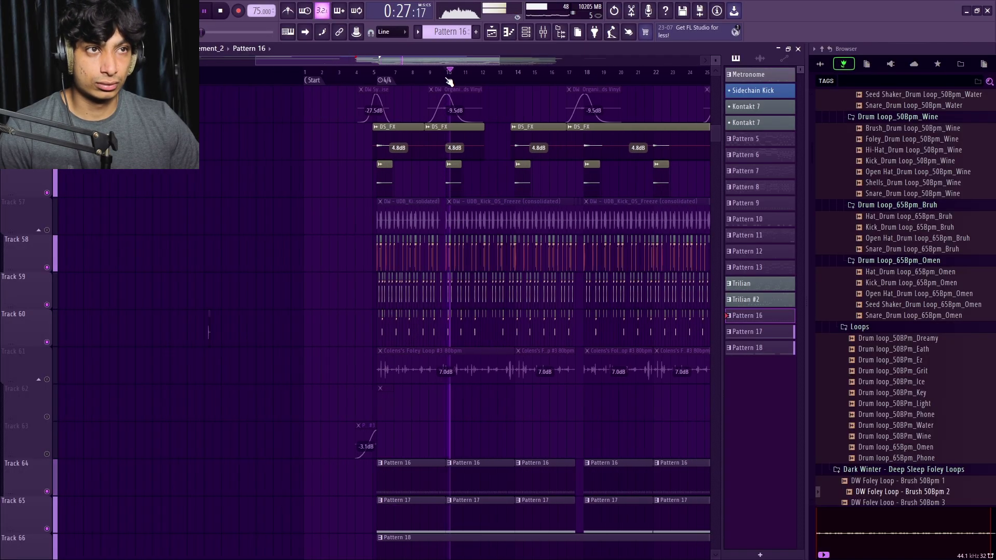
pyautogui.press('space')
# - Unmute the transition clips on Tracks 52 to 54 and listen to the lead-ins to bars 6 and 10
pyautogui.scroll(5, 370, 78)
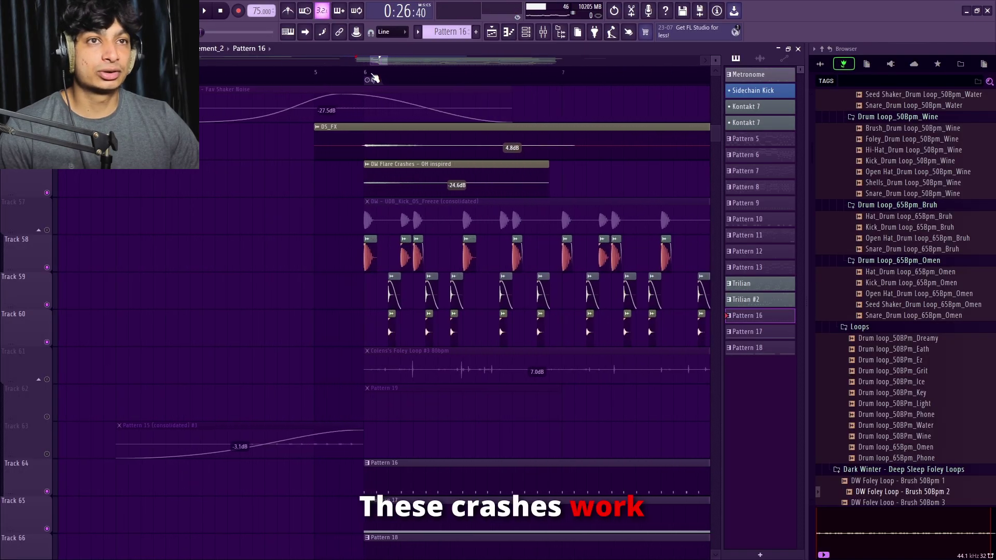
pyautogui.scroll(-3, 373, 78)
pyautogui.scroll(4, 105, 247)
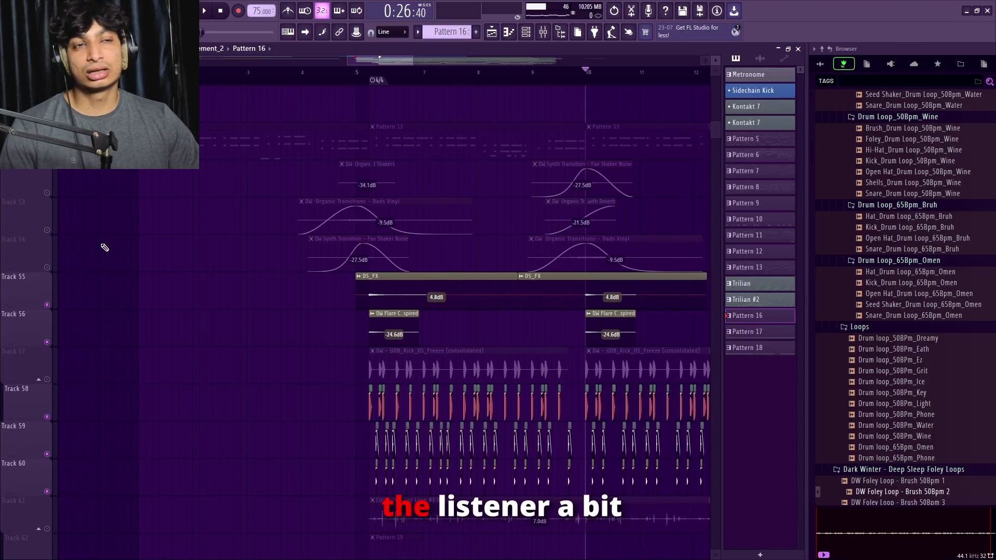
pyautogui.click(47, 267)
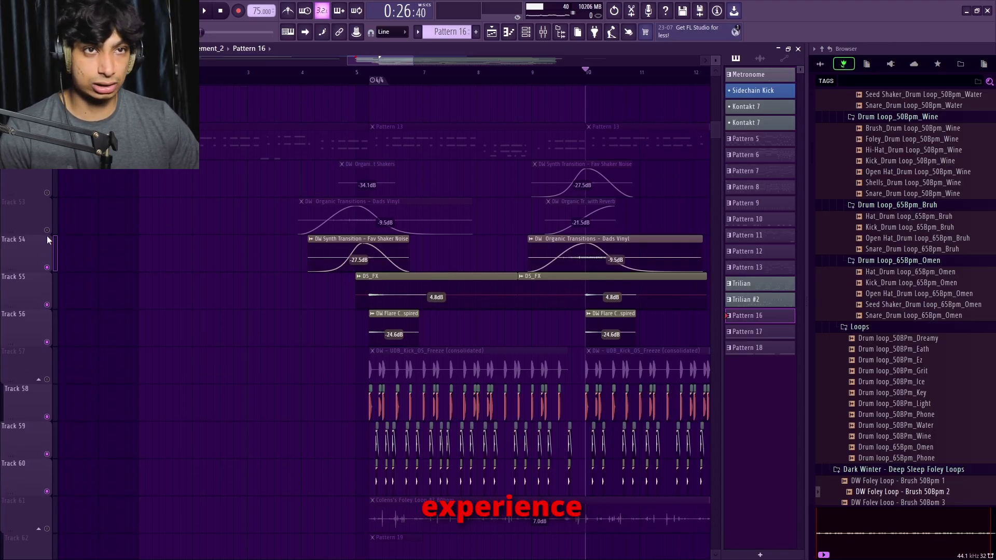
pyautogui.click(46, 229)
pyautogui.click(47, 193)
pyautogui.click(355, 72)
pyautogui.click(328, 72)
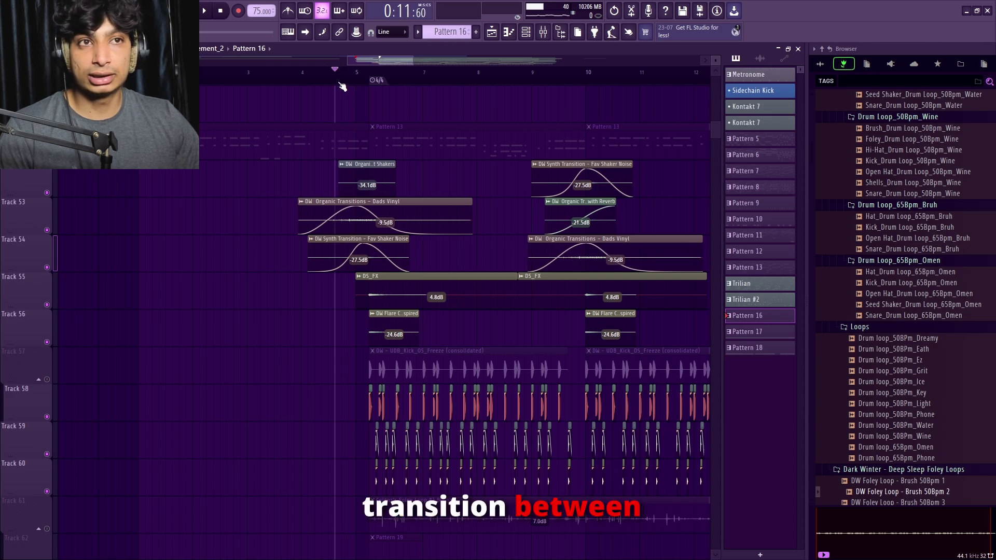
pyautogui.press('space')
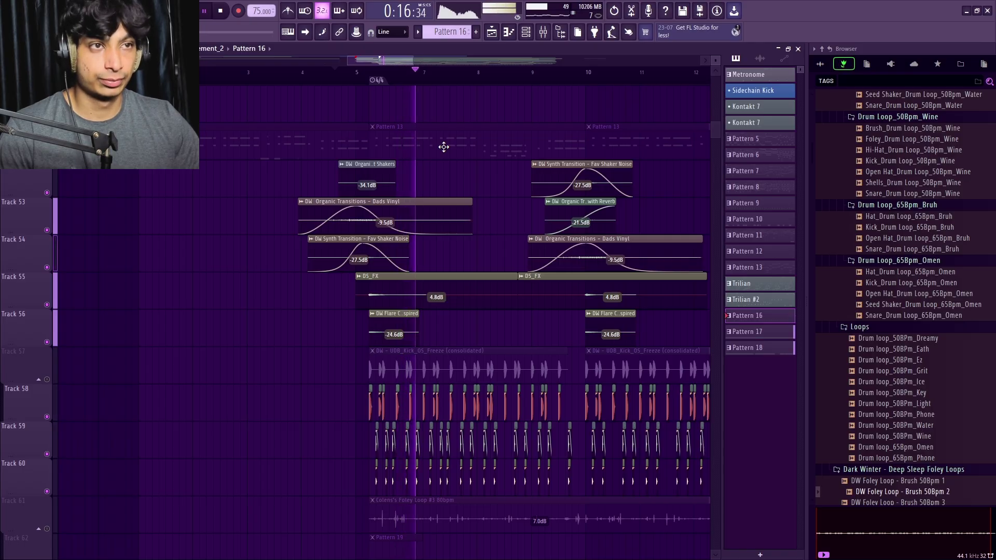
pyautogui.click(571, 84)
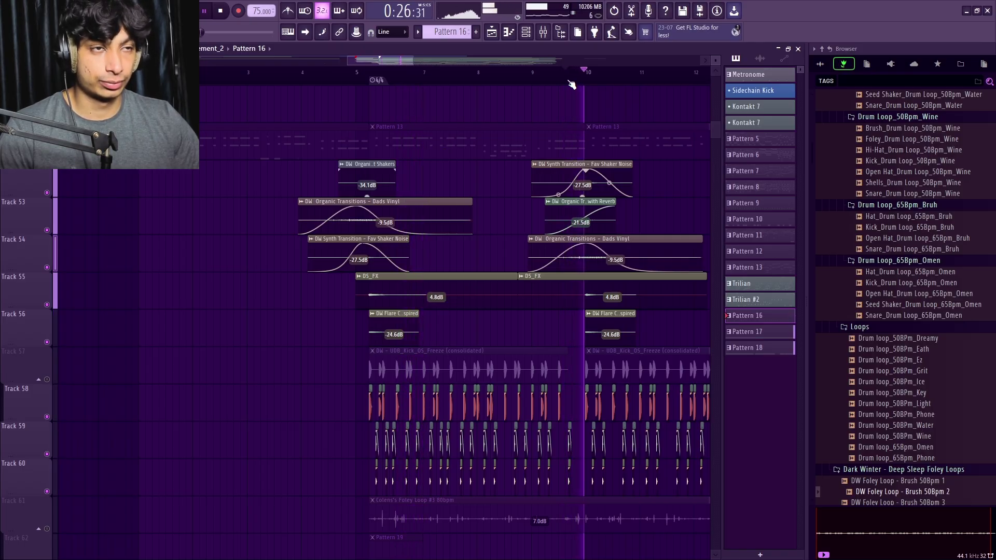
pyautogui.press('space')
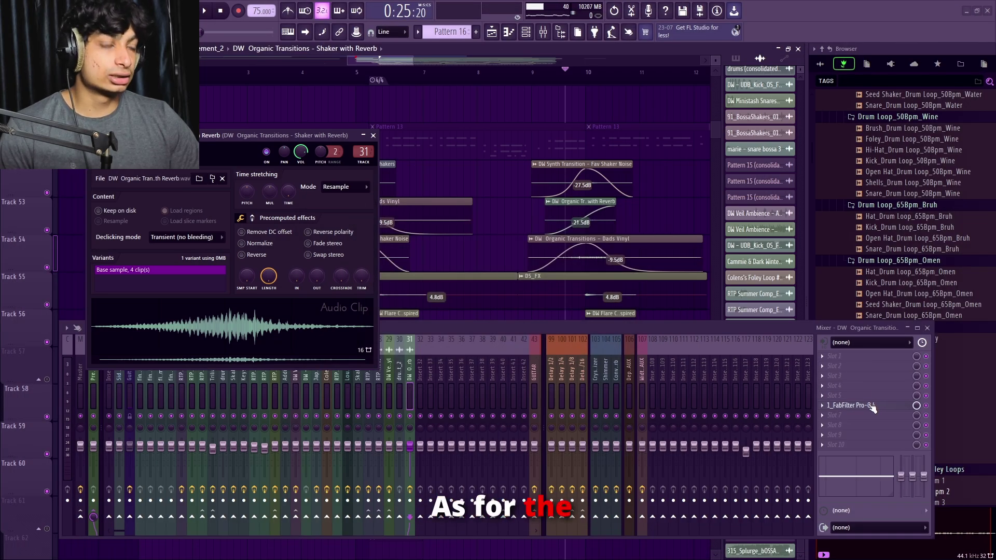
# - Check the FabFilter Pro-Q 4 on the Shaker with Reverb transition and the Dads Vinyl clip's settings, and close their windows
pyautogui.click(870, 406)
pyautogui.click(563, 122)
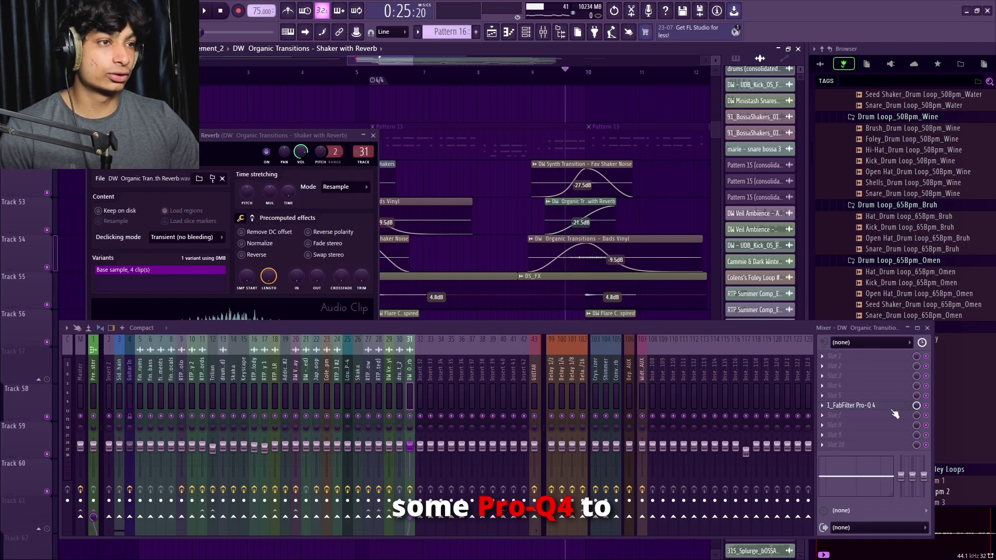
pyautogui.click(871, 406)
pyautogui.click(562, 122)
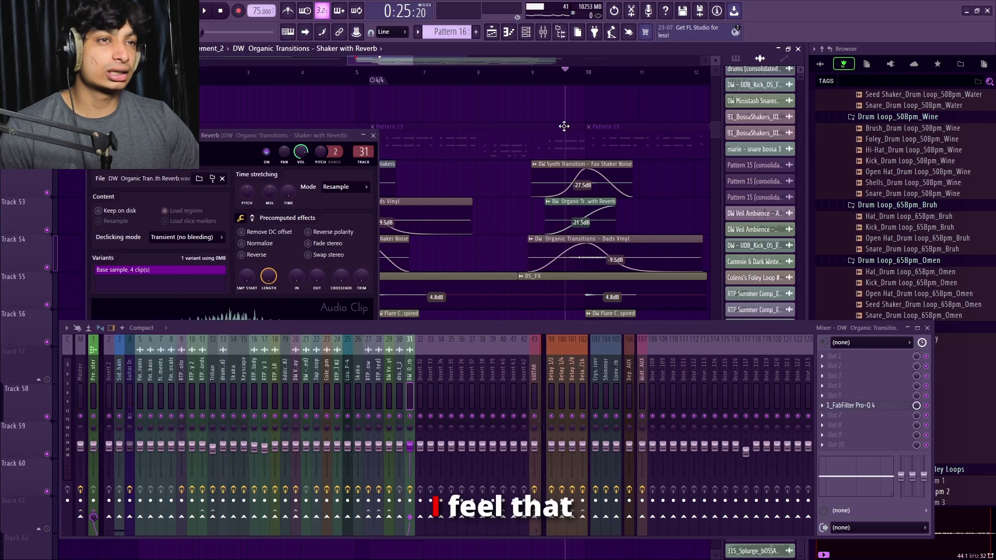
pyautogui.click(587, 254)
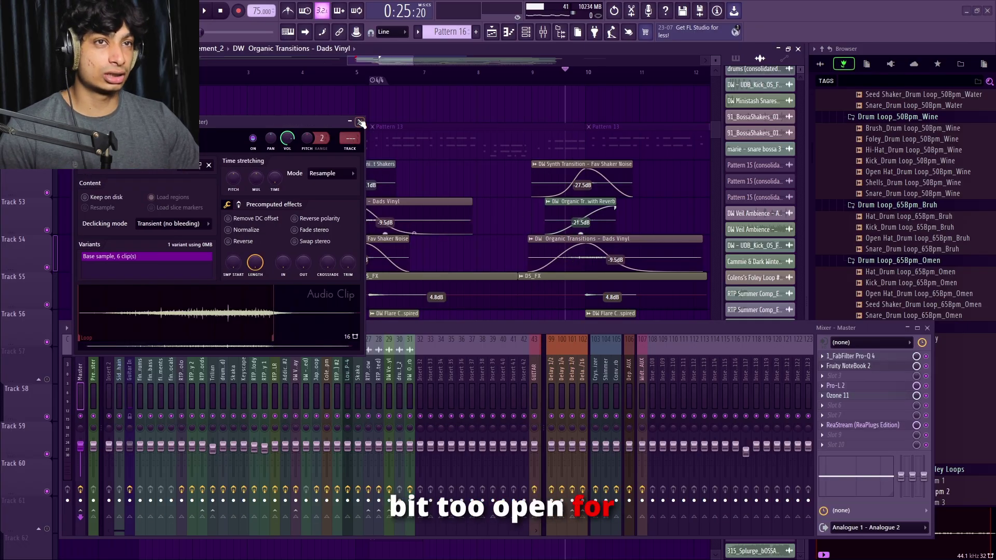
pyautogui.click(359, 123)
pyautogui.click(926, 328)
# - Isolate the Veil Ambience layers on Tracks 20 to 22 and listen to A Nice Sunny Day and My Fav Vinyl
pyautogui.scroll(5, 418, 244)
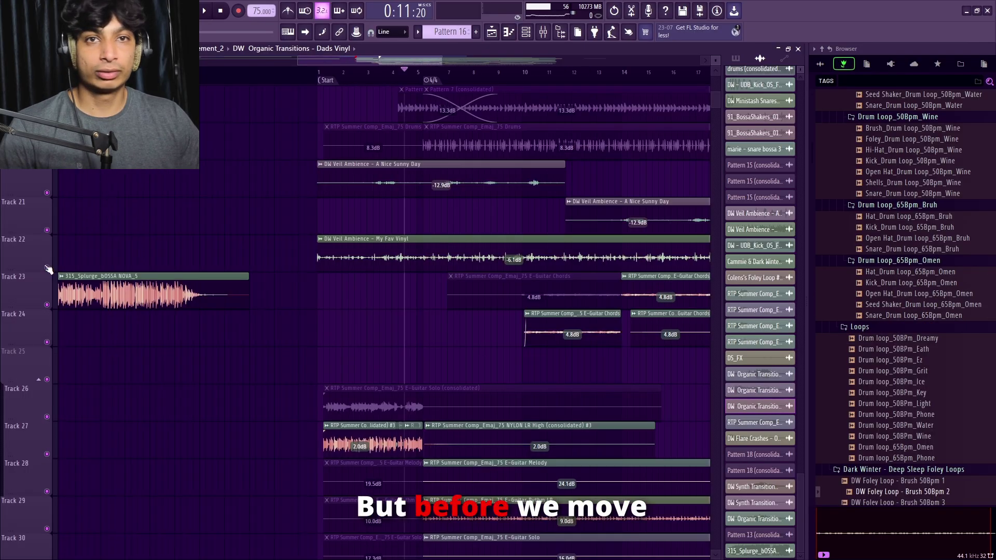
pyautogui.rightClick(48, 268)
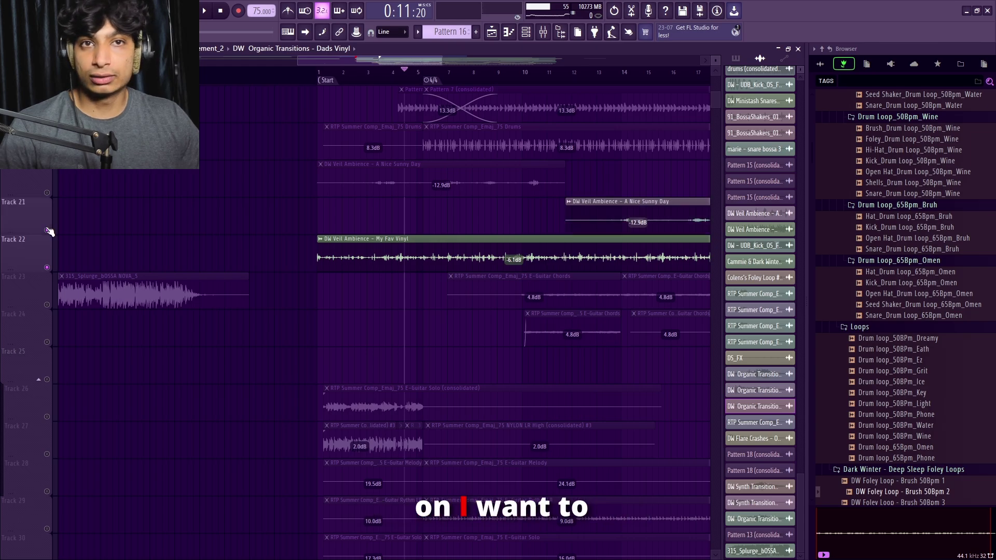
pyautogui.click(48, 193)
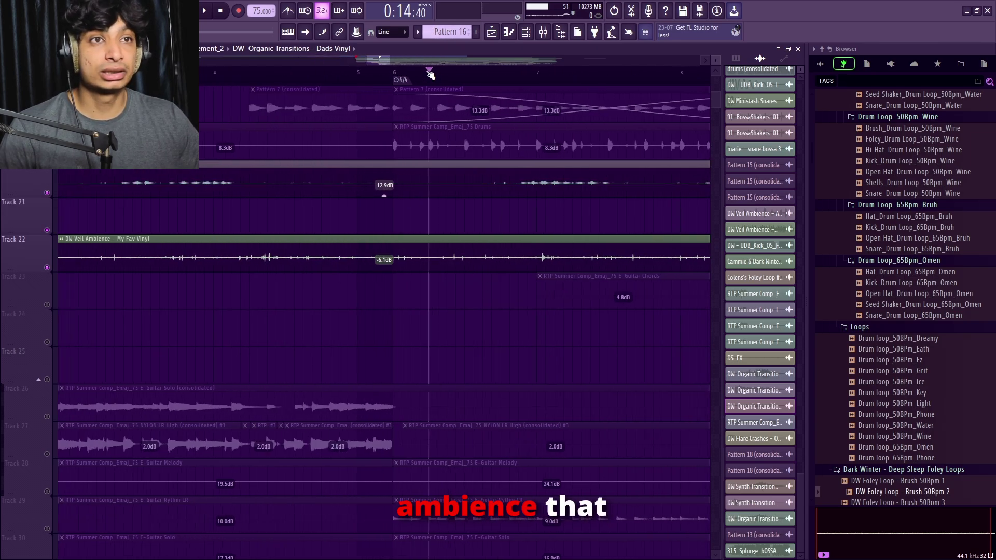
pyautogui.scroll(5, 431, 74)
pyautogui.scroll(2, 379, 73)
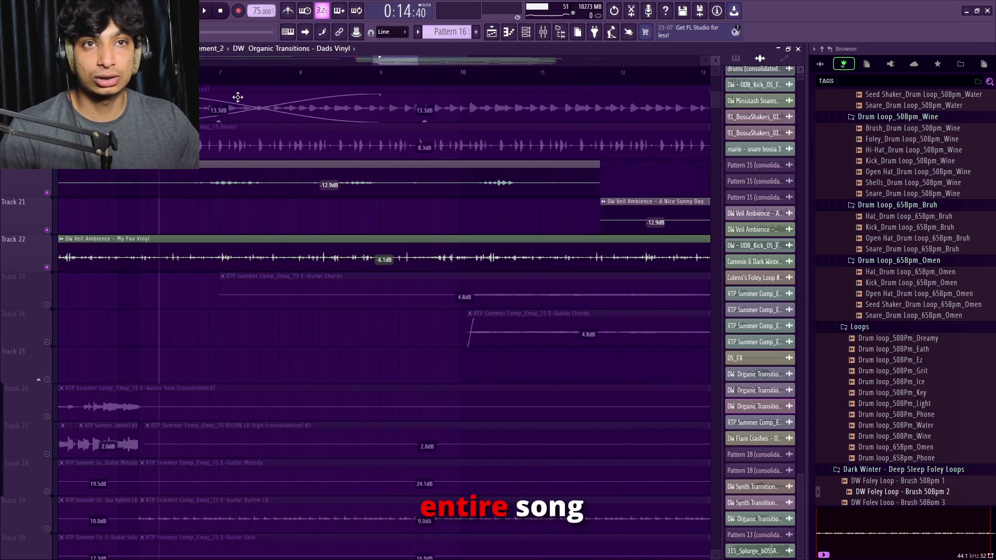
pyautogui.click(47, 192)
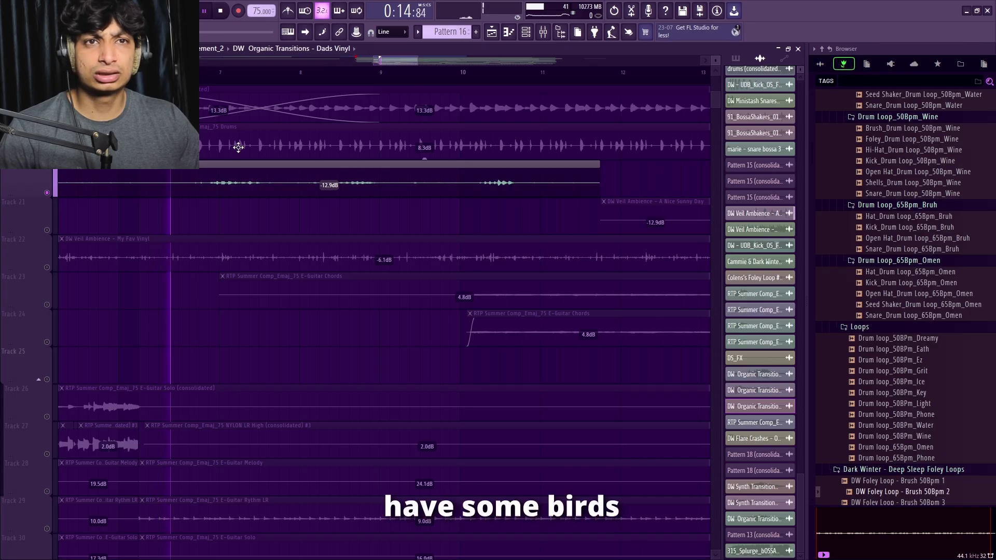
pyautogui.scroll(-4, 219, 207)
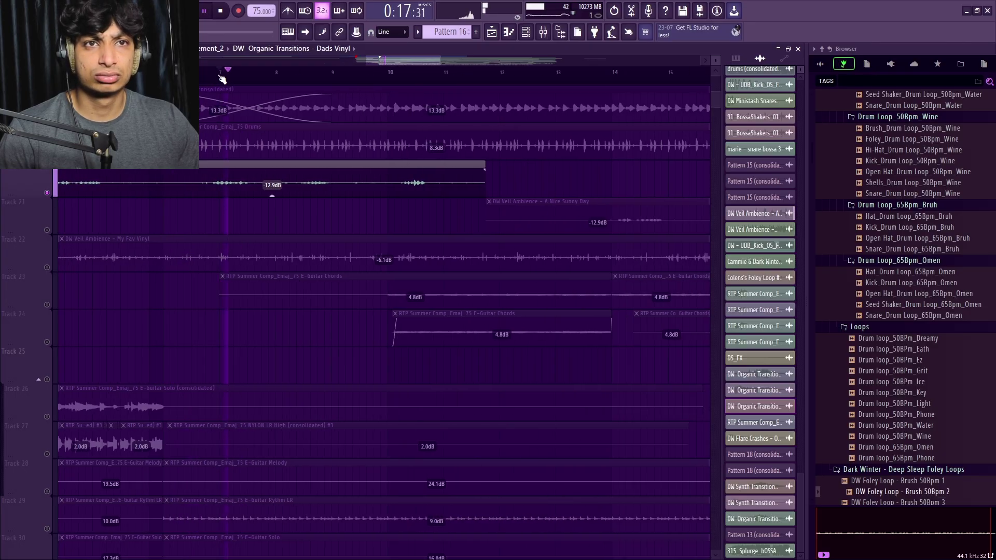
pyautogui.click(46, 267)
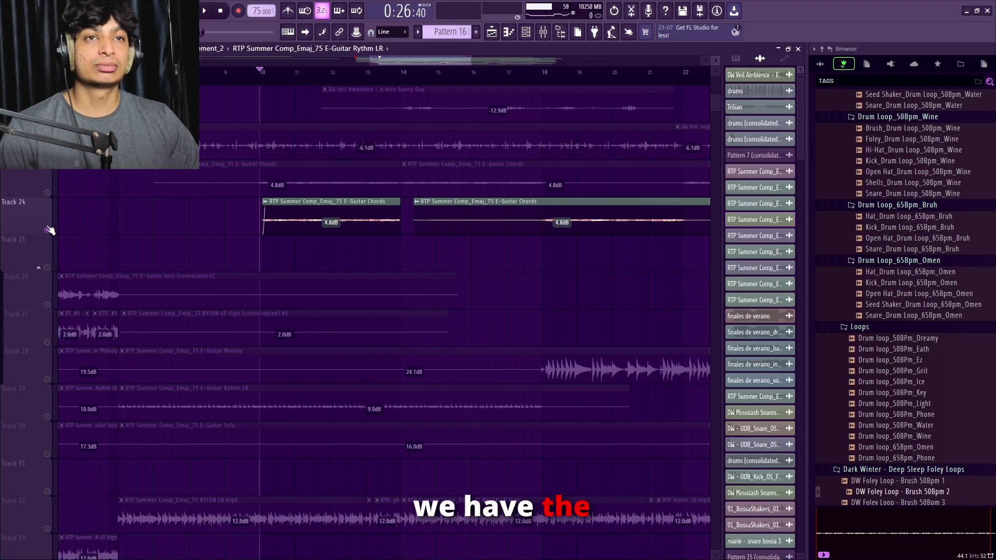
# - Solo the Nylon Melody 2 clips on Track 44 and listen to them from bar 10
pyautogui.scroll(-3, 212, 266)
pyautogui.scroll(-6, 212, 265)
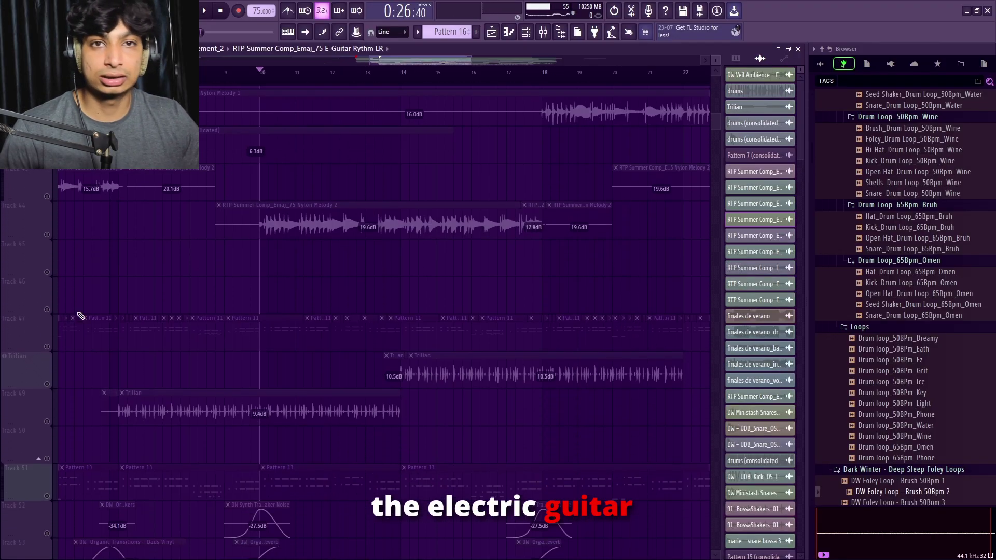
pyautogui.click(46, 230)
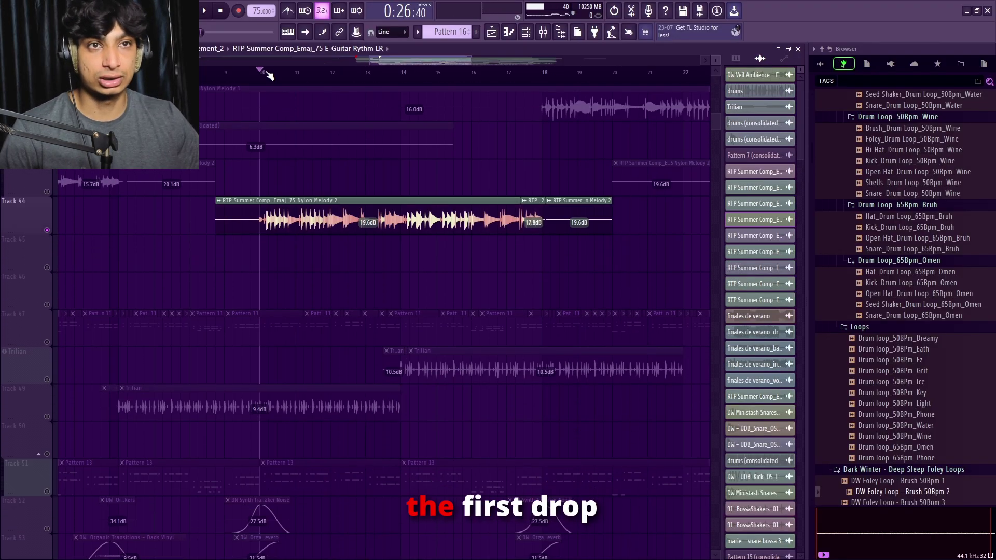
pyautogui.press('space')
pyautogui.scroll(2, 403, 192)
pyautogui.scroll(2, 402, 191)
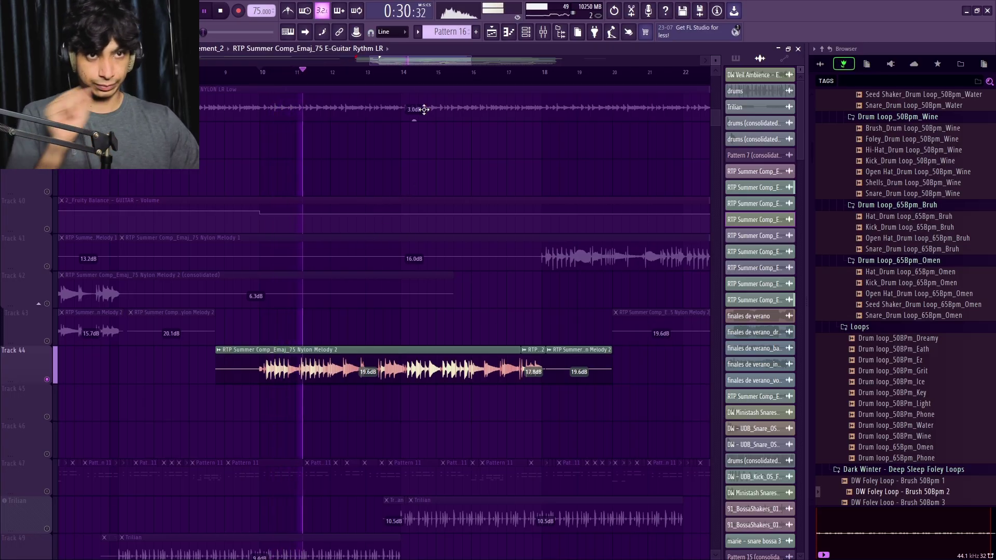
pyautogui.scroll(-3, 467, 363)
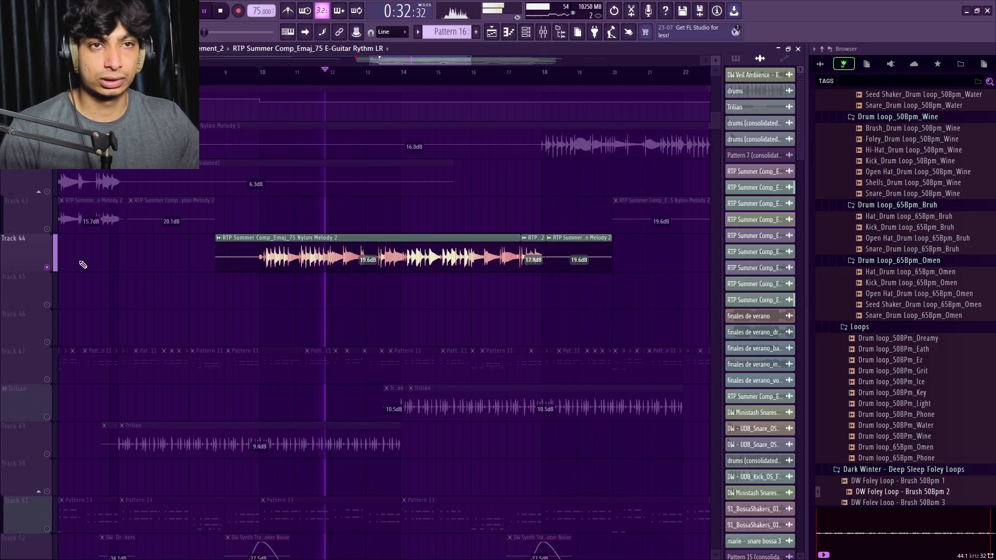
pyautogui.press('space')
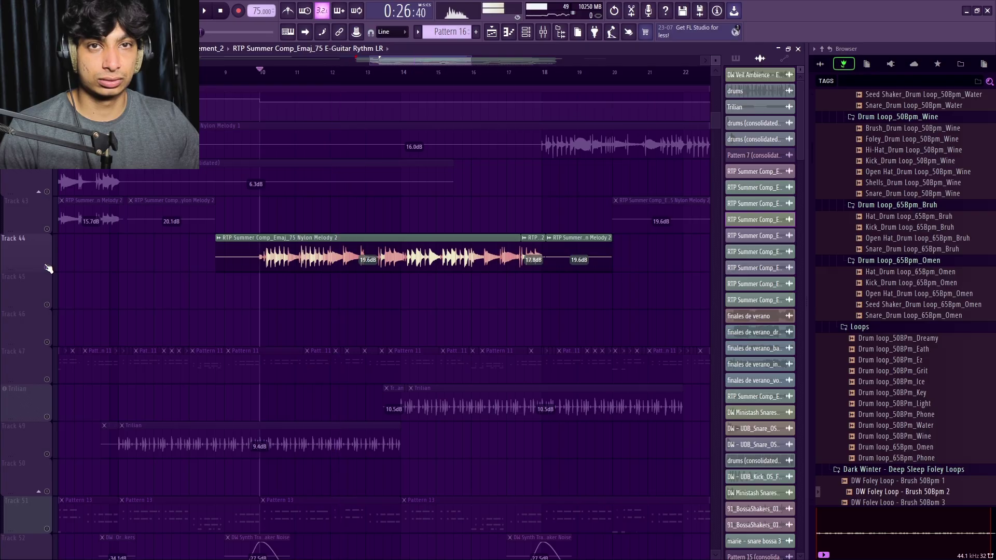
# - Open the Nylon Melody 2 clip's settings on Track 44 and show its mixer insert during playback
pyautogui.doubleClick(377, 262)
pyautogui.press('F6')
pyautogui.press('F9')
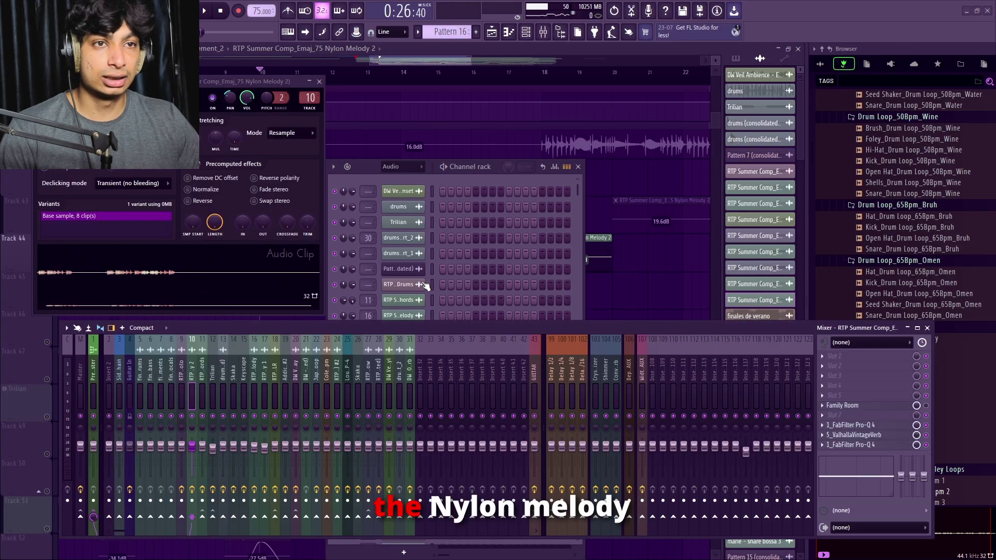
pyautogui.press('space')
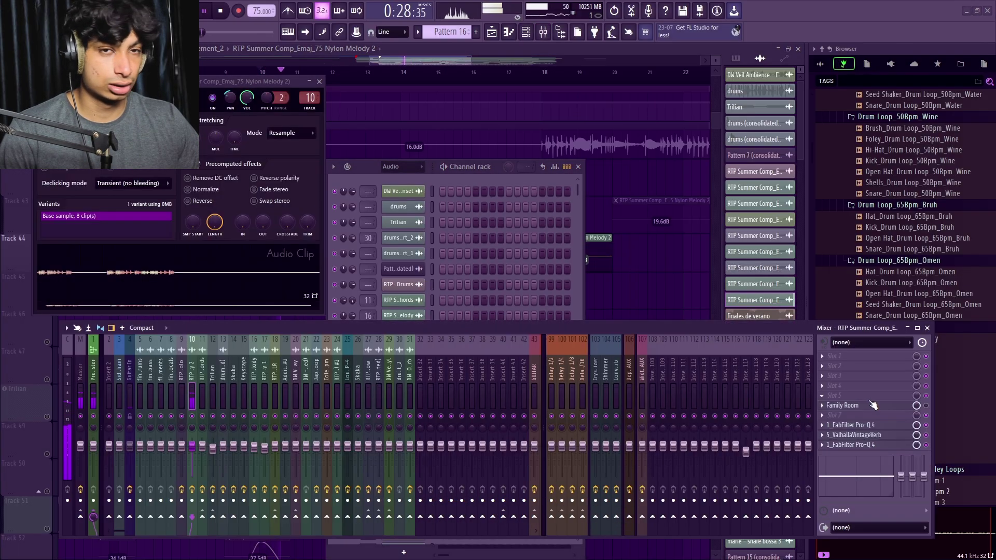
# - Check the two FabFilter Pro-Q 4 equalizers and the ValhallaVintageVerb on the Nylon Melody 2 mixer insert
pyautogui.click(874, 426)
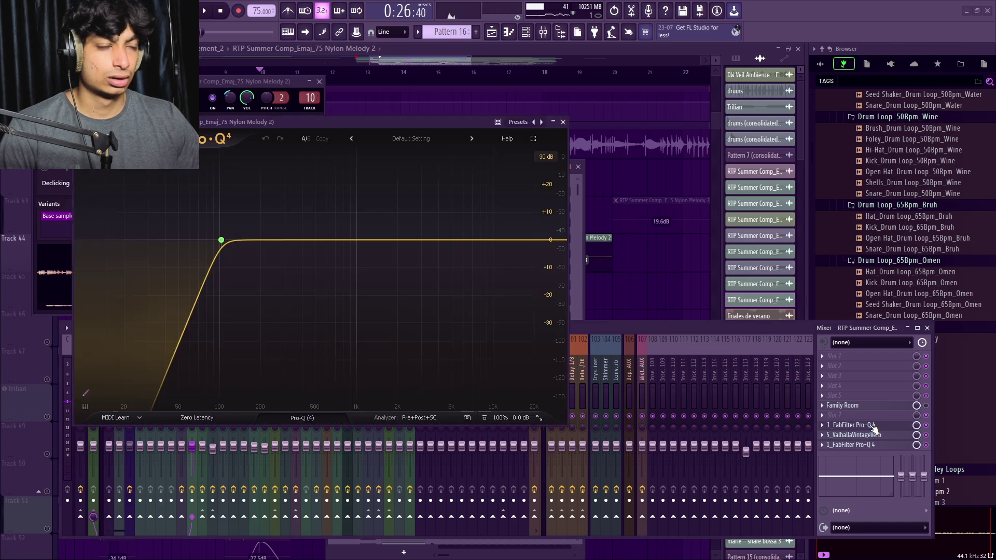
pyautogui.click(867, 436)
pyautogui.click(867, 436)
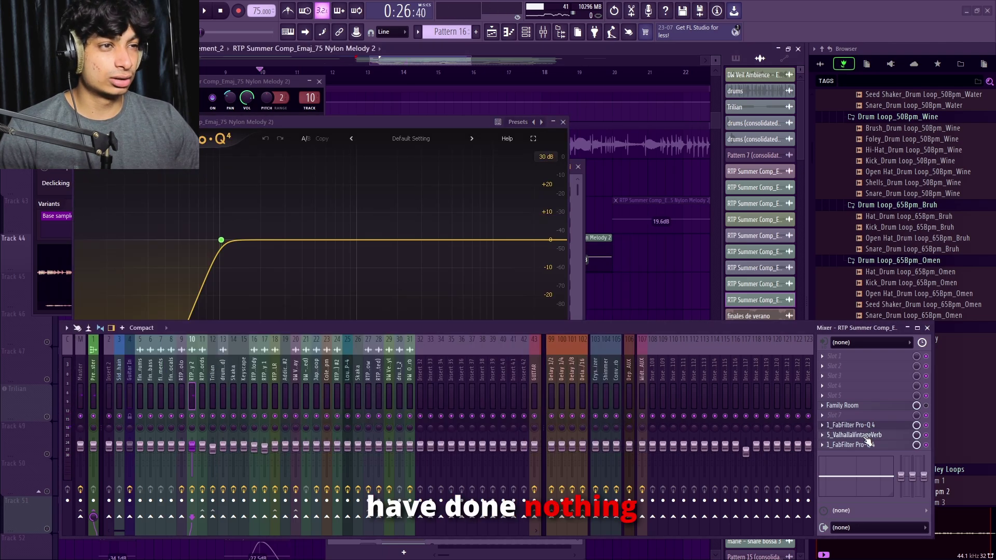
pyautogui.click(856, 426)
pyautogui.click(855, 426)
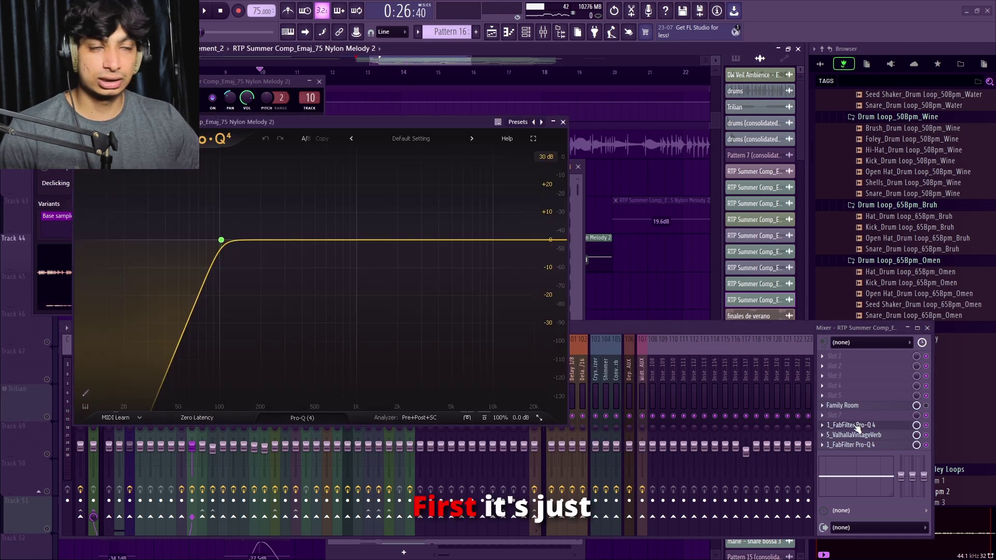
pyautogui.click(850, 444)
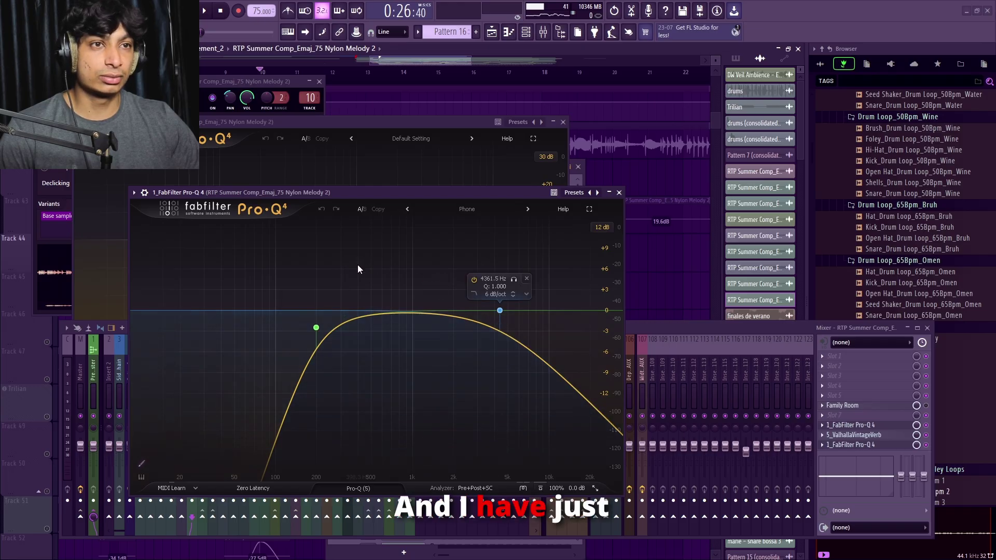
pyautogui.click(865, 435)
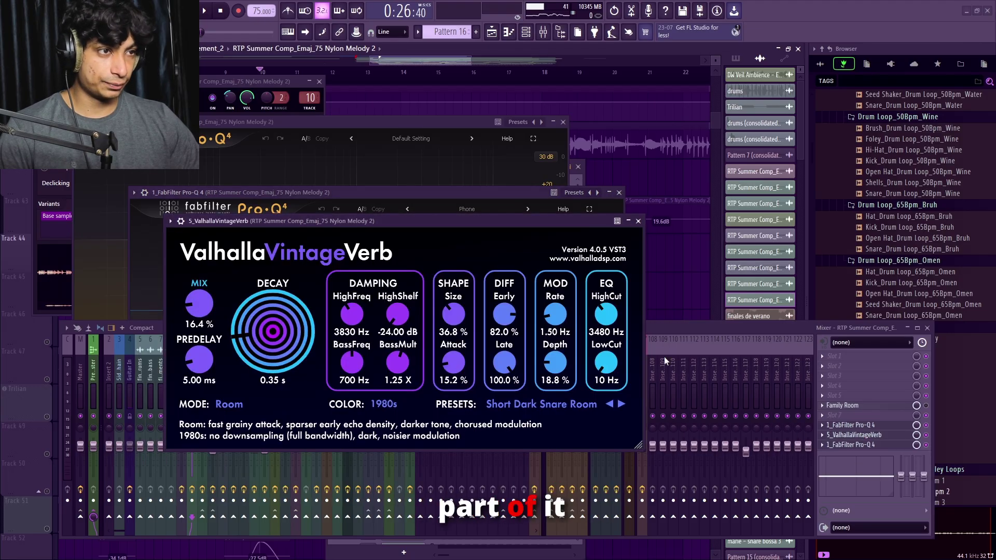
# - Toggle the effects on the Nylon Melody 2 insert, compare the sound during playback, and close the plugin windows
pyautogui.click(193, 490)
pyautogui.press('space')
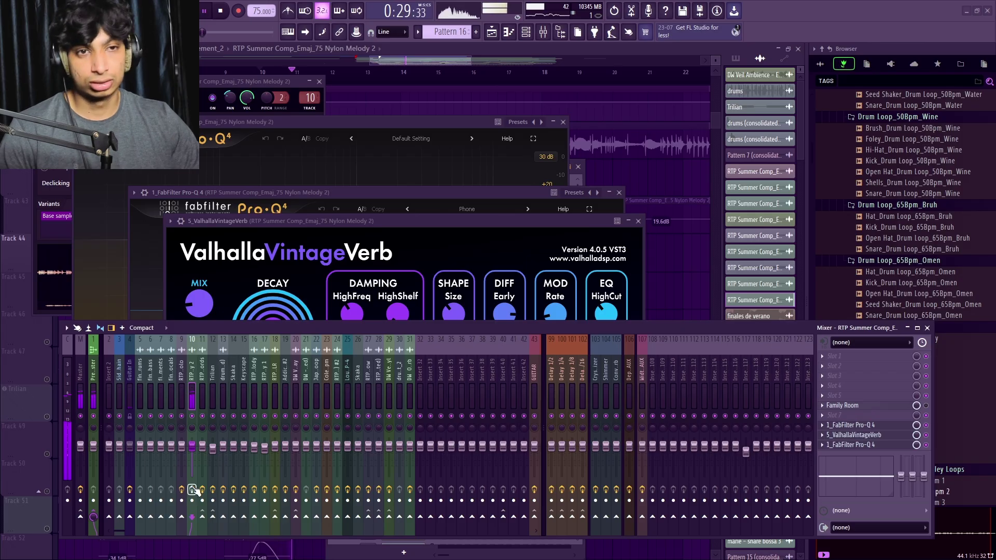
pyautogui.press('space')
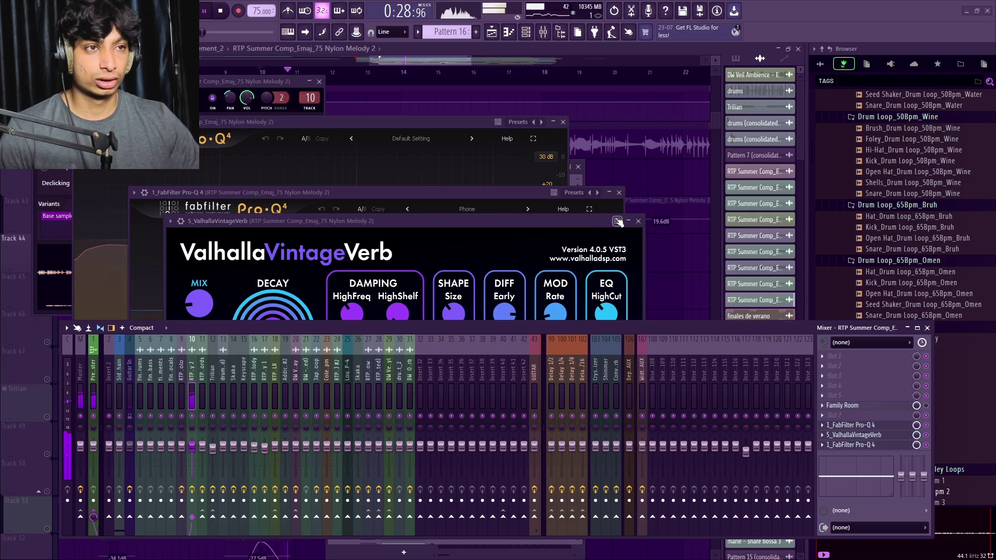
pyautogui.click(618, 222)
pyautogui.click(642, 52)
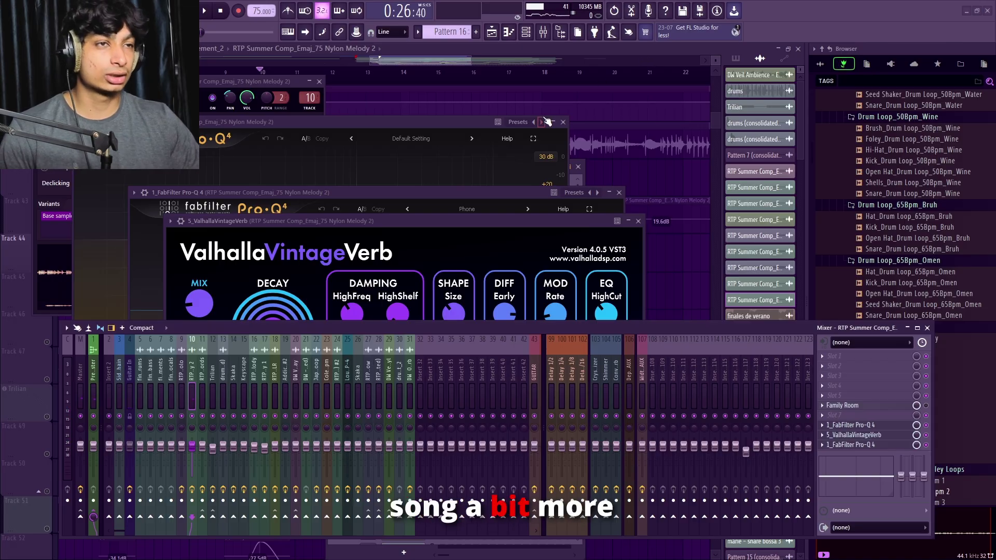
pyautogui.press('F11')
pyautogui.press('Escape')
pyautogui.press('F12')
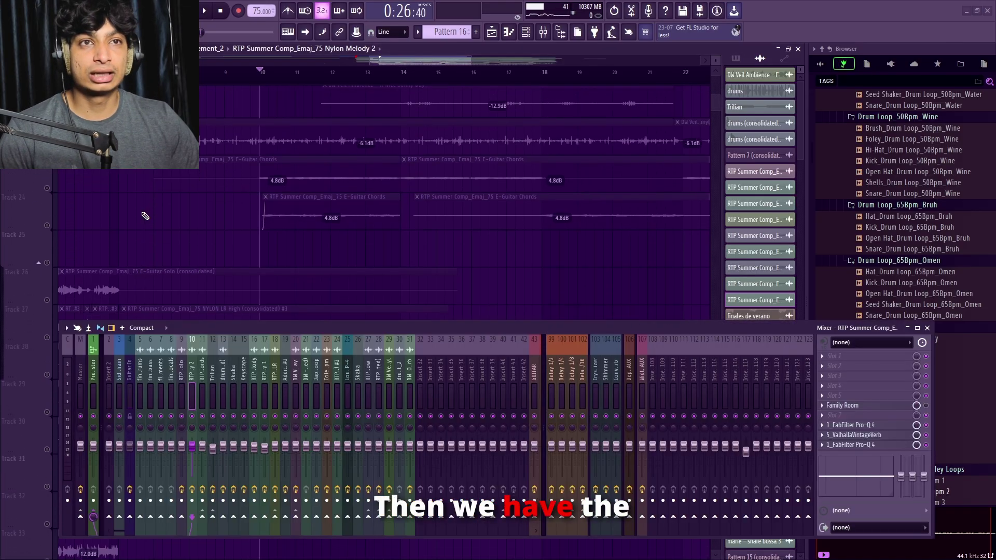
# - Solo the E-Guitar Chords clips on Track 24 and listen from bar 10 with their mixer insert selected
pyautogui.click(47, 230)
pyautogui.press('space')
pyautogui.scroll(3, 252, 89)
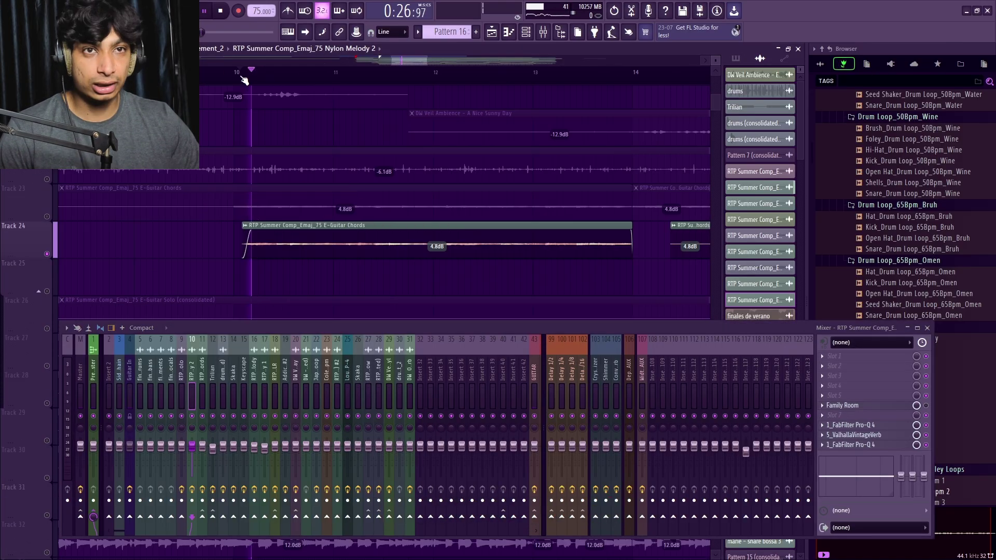
pyautogui.click(202, 357)
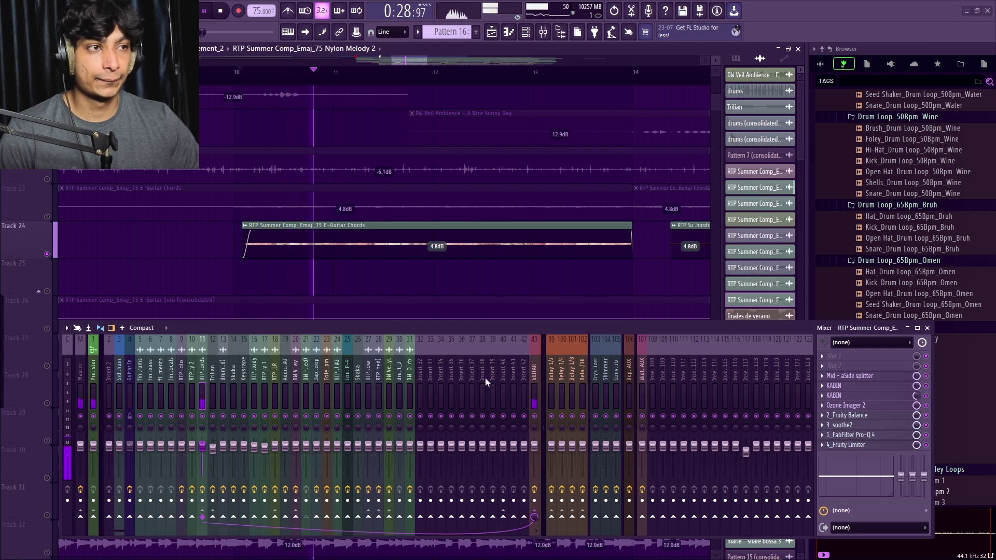
pyautogui.press('space')
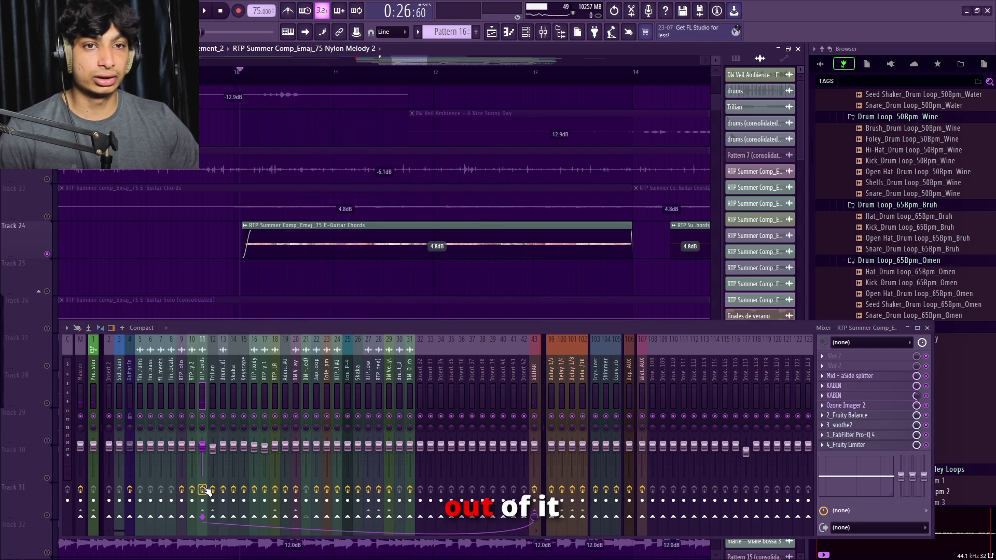
pyautogui.press('space')
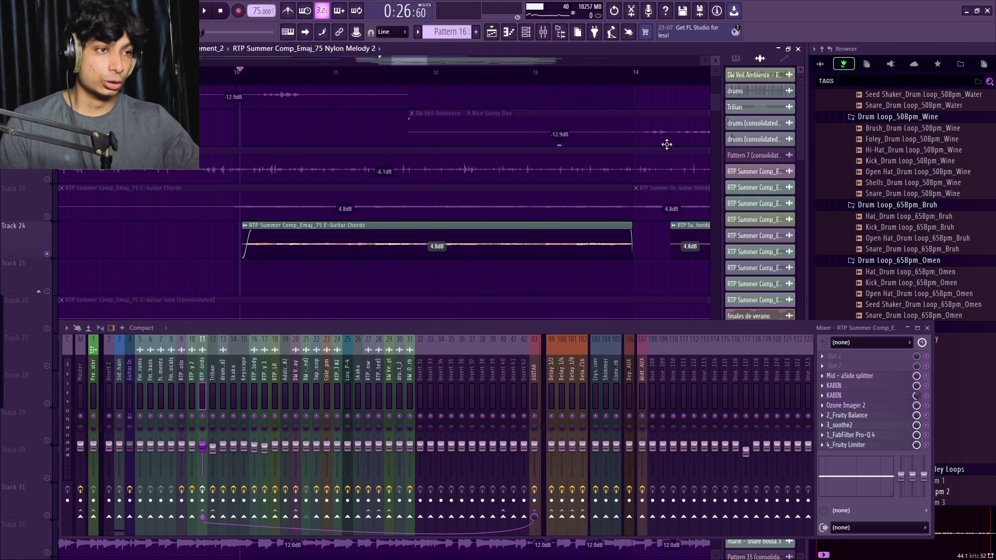
# - Check the Mid - aSide splitter and both KABIN cabinets on the E-Guitar Chords insert, and close the KABIN windows
pyautogui.click(858, 376)
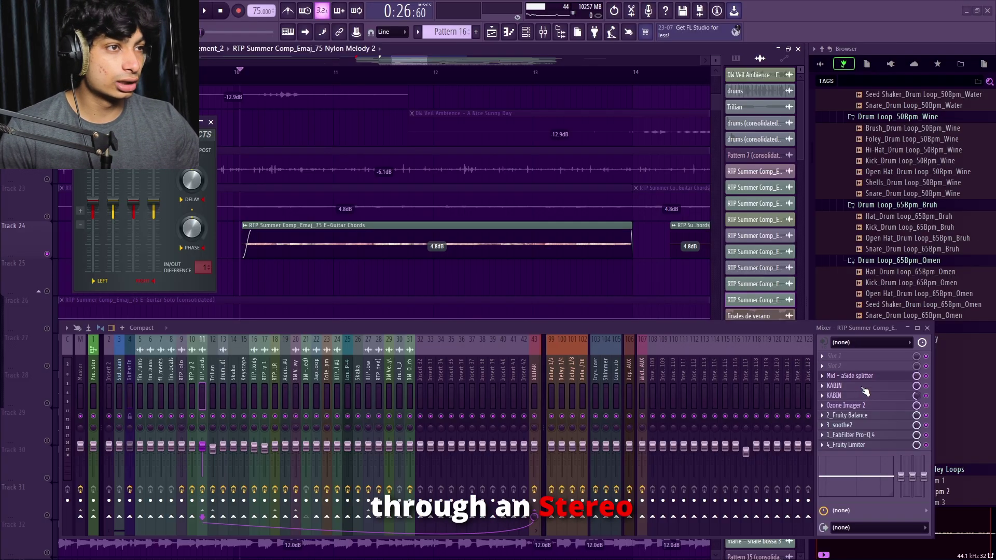
pyautogui.moveTo(156, 122); pyautogui.dragTo(161, 119)
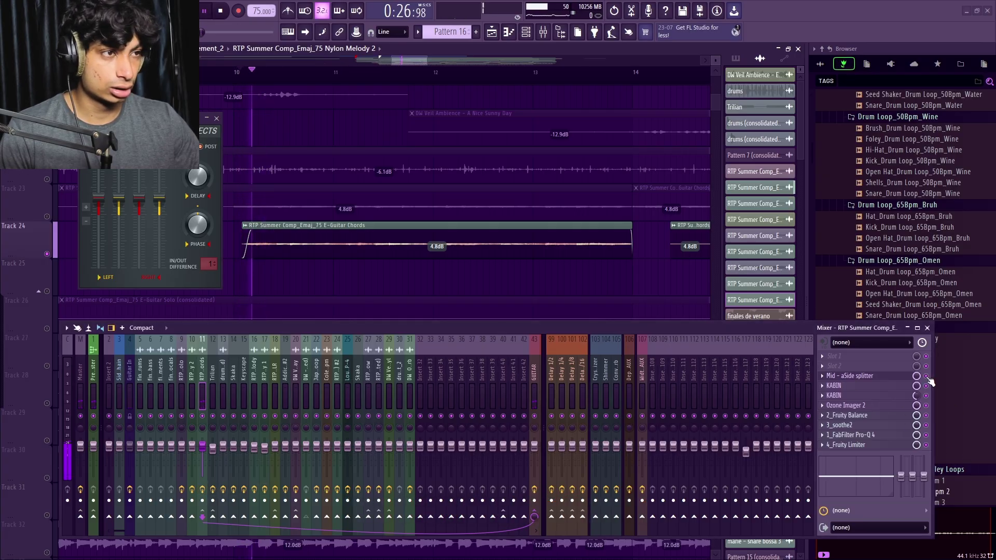
pyautogui.click(888, 386)
pyautogui.click(847, 395)
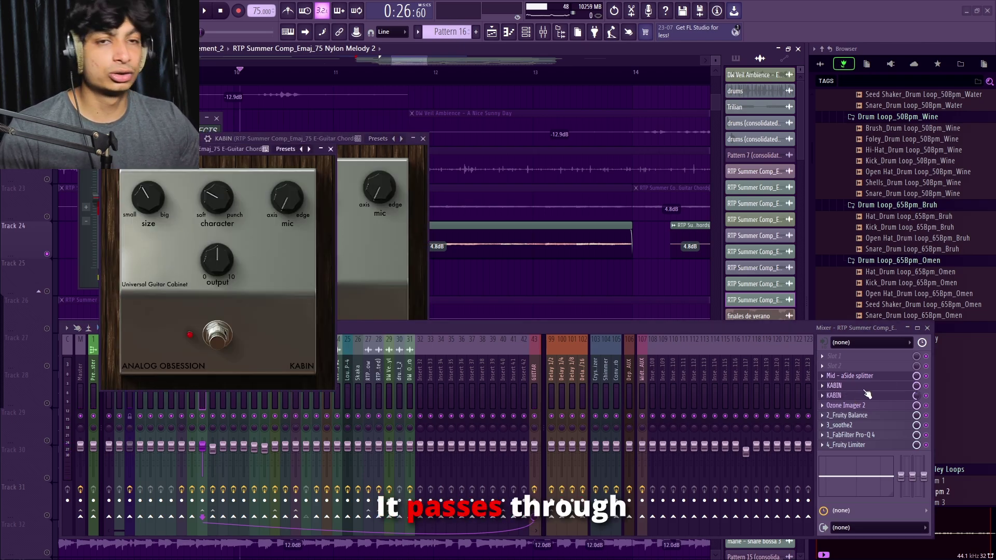
pyautogui.click(866, 395)
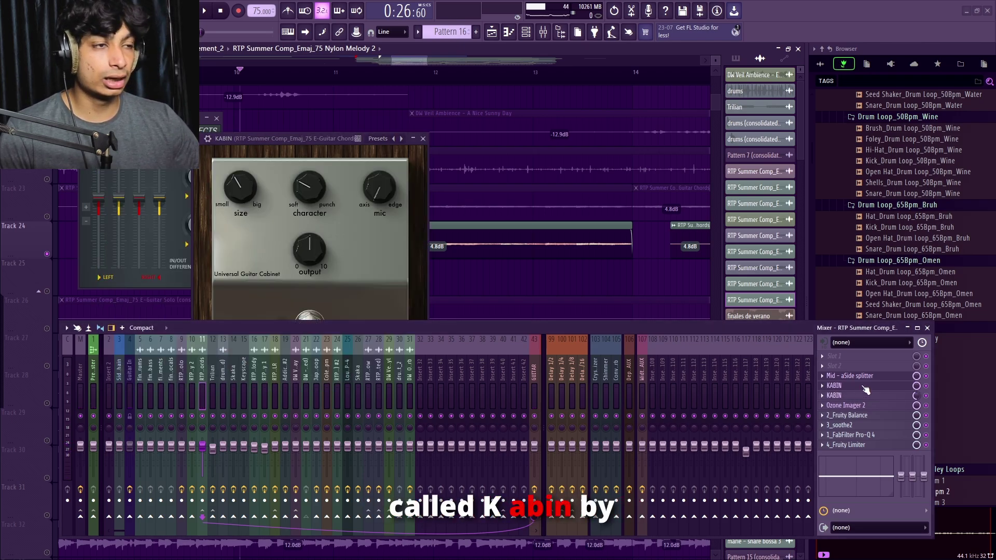
pyautogui.click(865, 386)
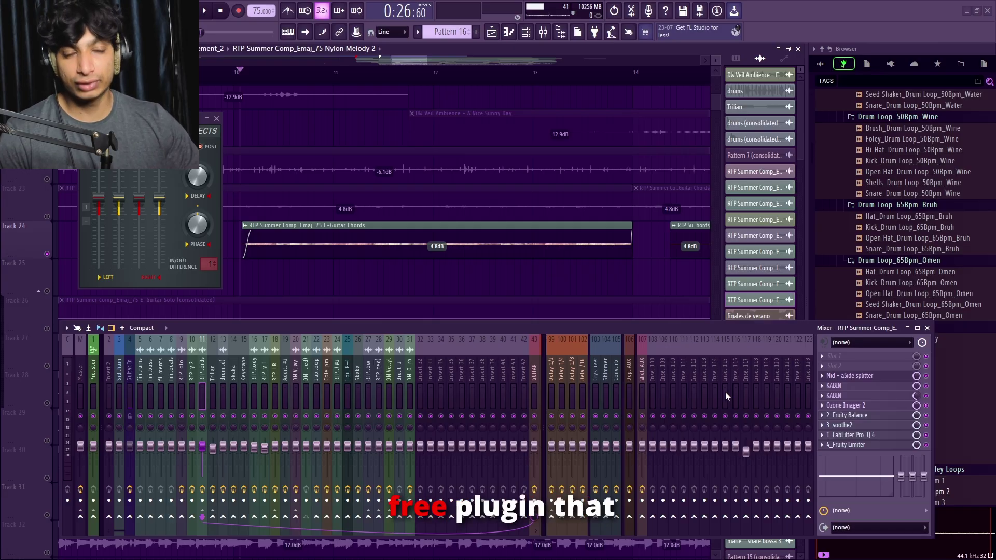
pyautogui.click(852, 396)
pyautogui.click(853, 387)
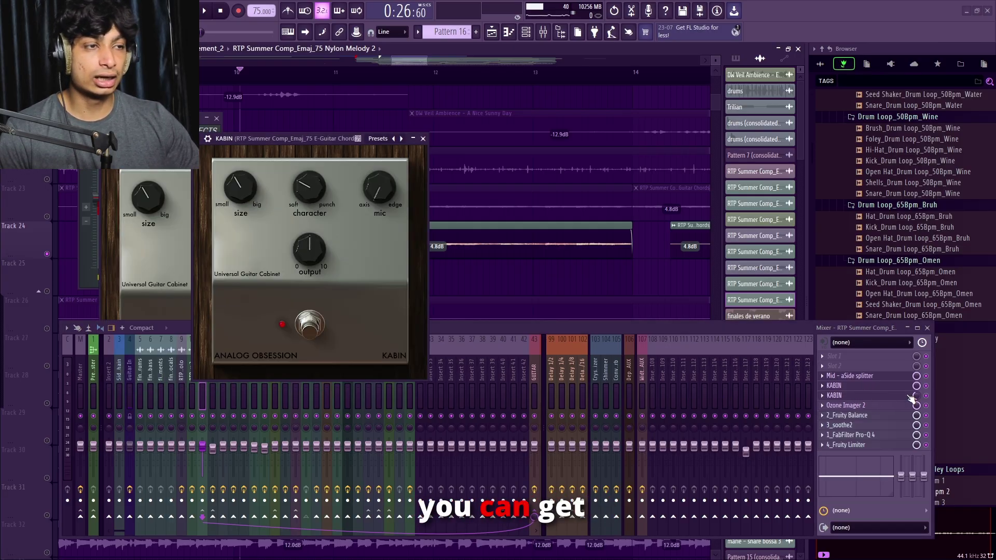
pyautogui.click(423, 138)
pyautogui.click(330, 149)
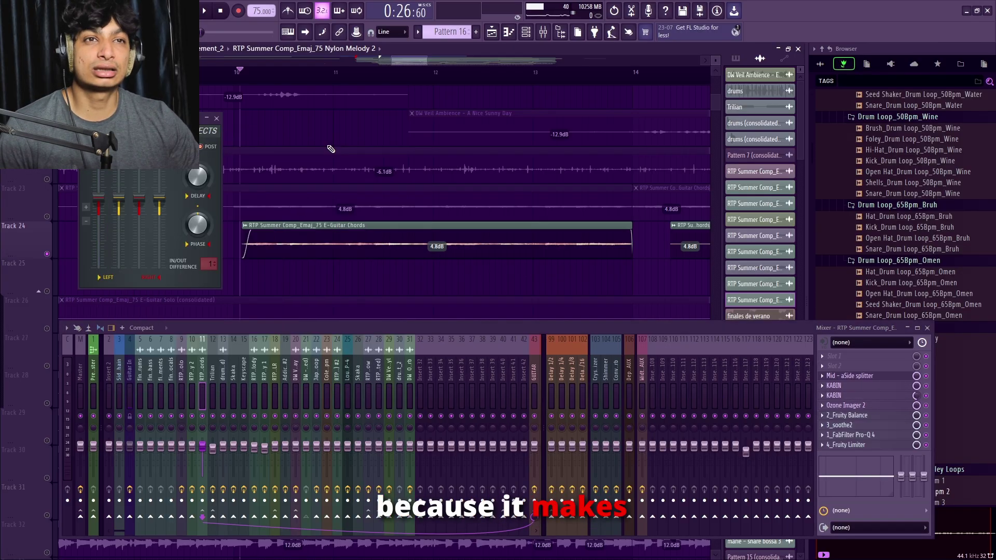
# - Check the Ozone Imager 2 and soothe2 settings on the E-Guitar Chords insert
pyautogui.click(852, 405)
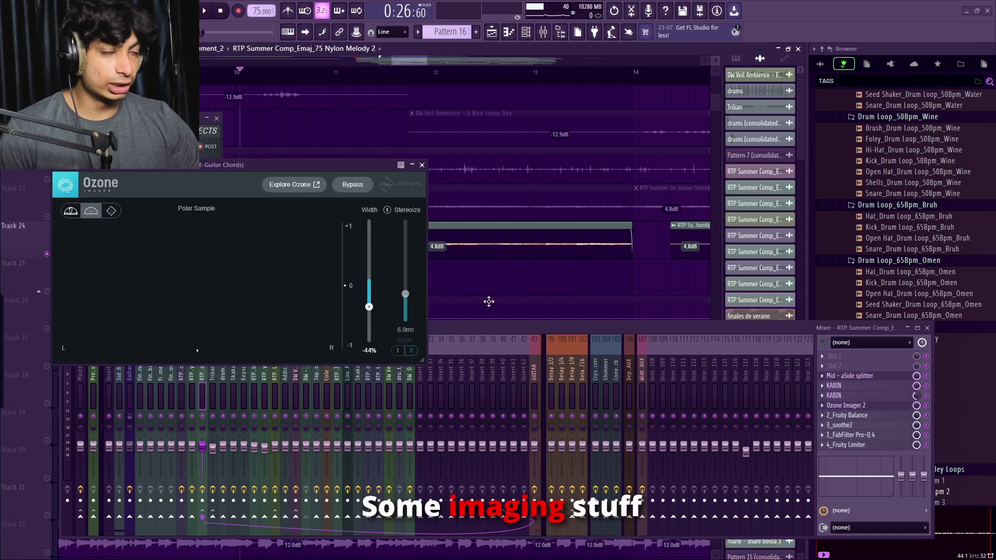
pyautogui.click(870, 420)
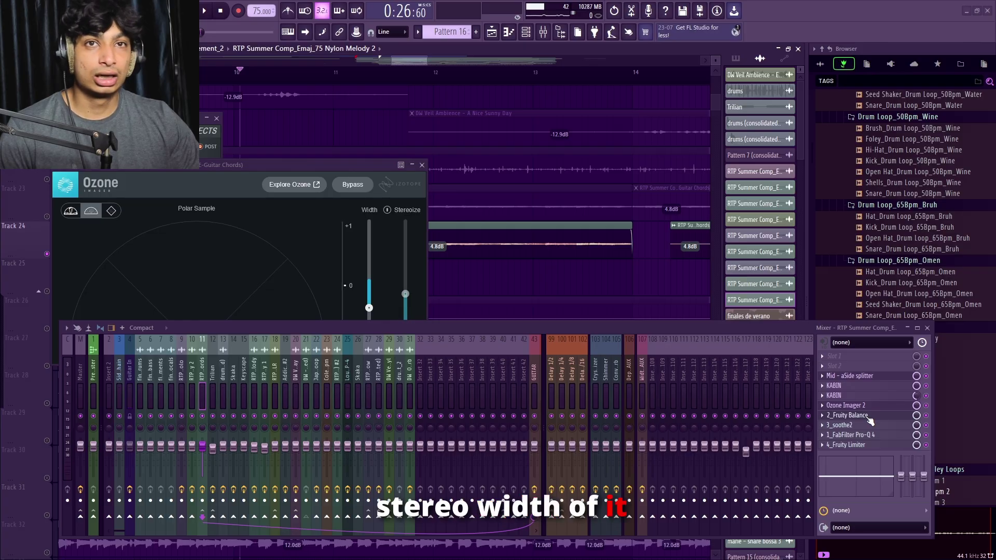
pyautogui.click(861, 426)
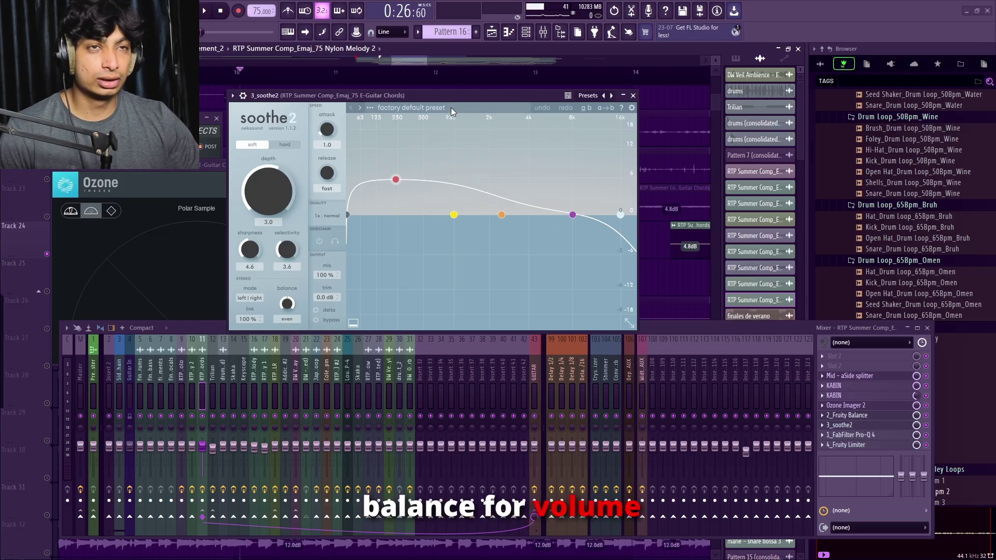
pyautogui.moveTo(440, 96); pyautogui.dragTo(564, 247)
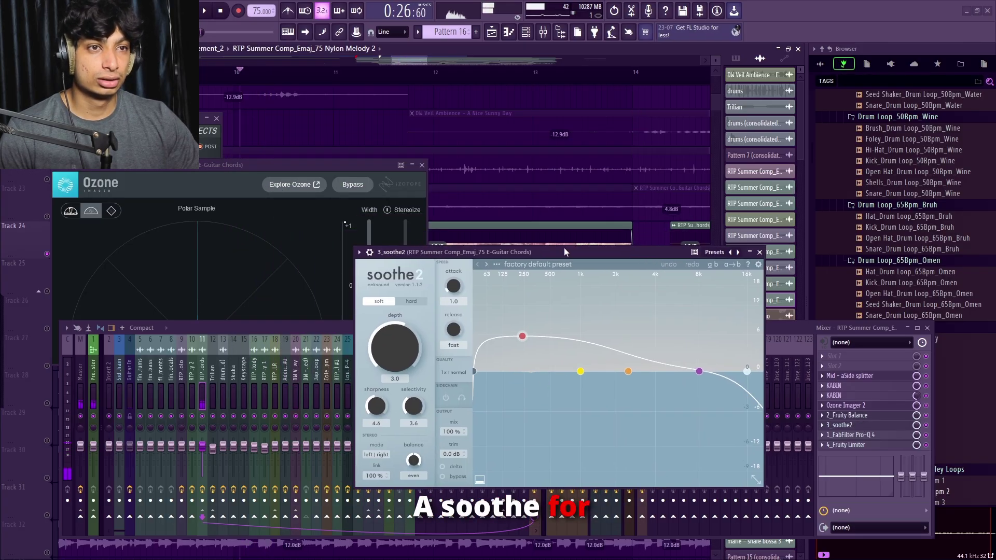
# - Check the Phone preset in FabFilter Pro-Q 4 on the E-Guitar Chords and listen to its effect during playback
pyautogui.click(861, 436)
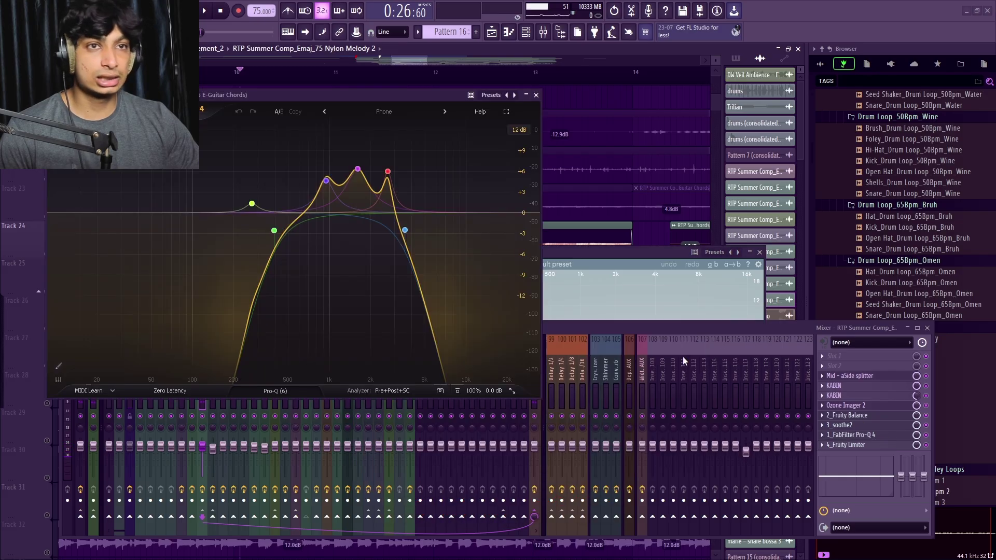
pyautogui.moveTo(388, 95); pyautogui.dragTo(601, 181)
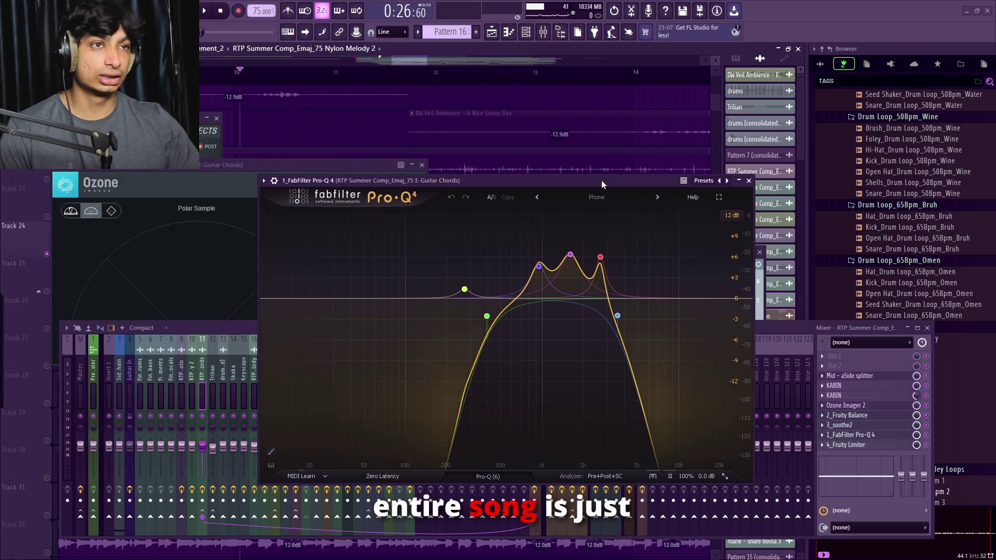
pyautogui.moveTo(602, 180); pyautogui.dragTo(450, 153)
pyautogui.press('space')
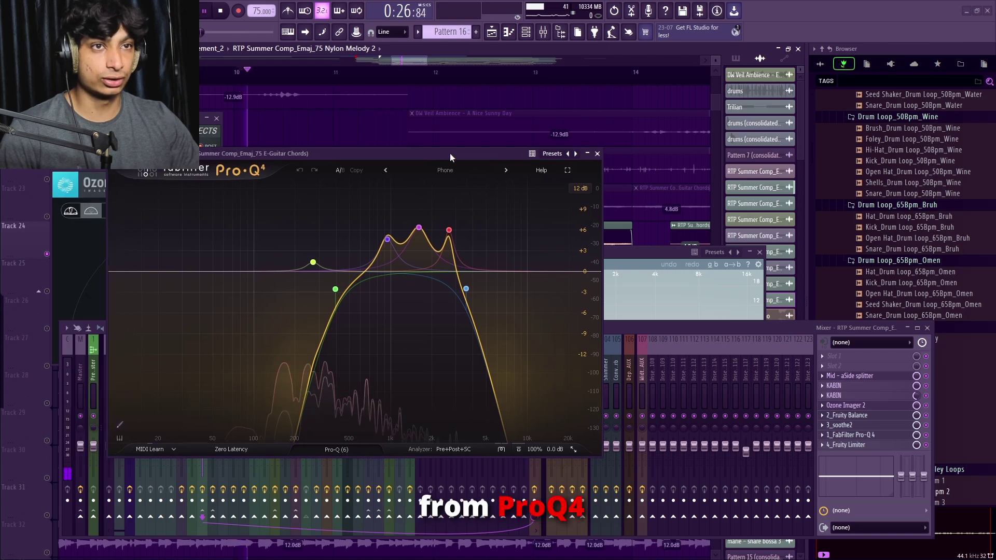
pyautogui.press('space')
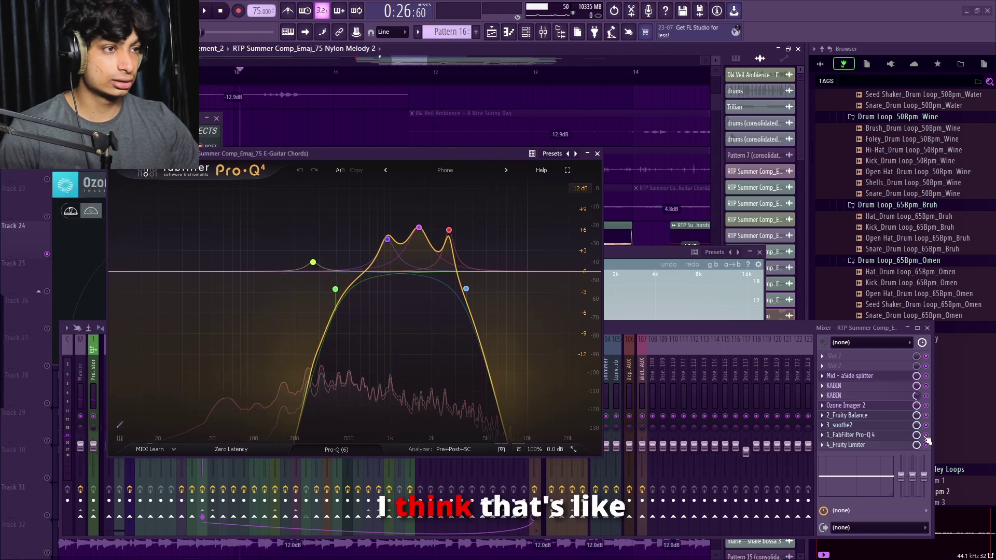
pyautogui.click(931, 440)
pyautogui.press('space')
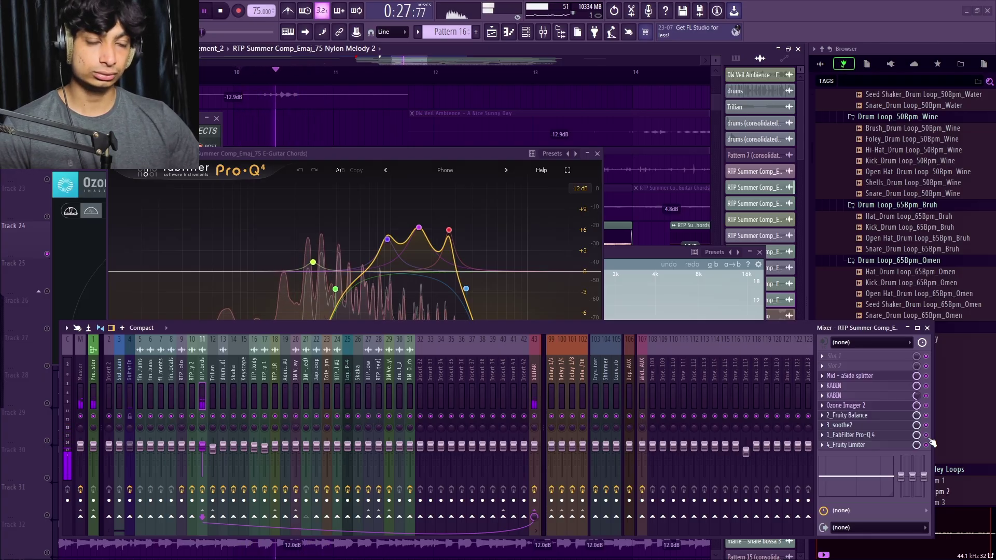
pyautogui.press('space')
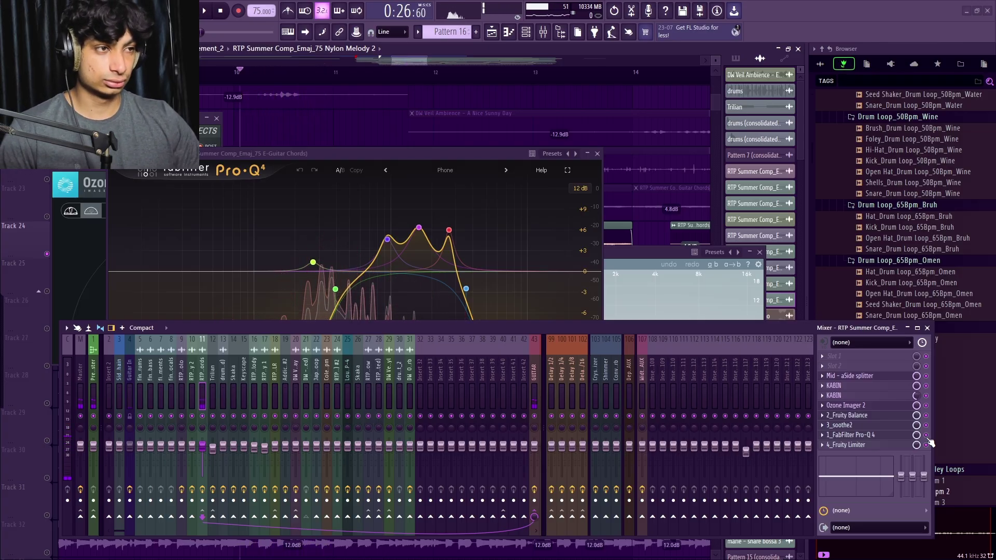
# - Check the sidechain source in the E-Guitar Chords' Fruity Limiter and close its window
pyautogui.click(891, 445)
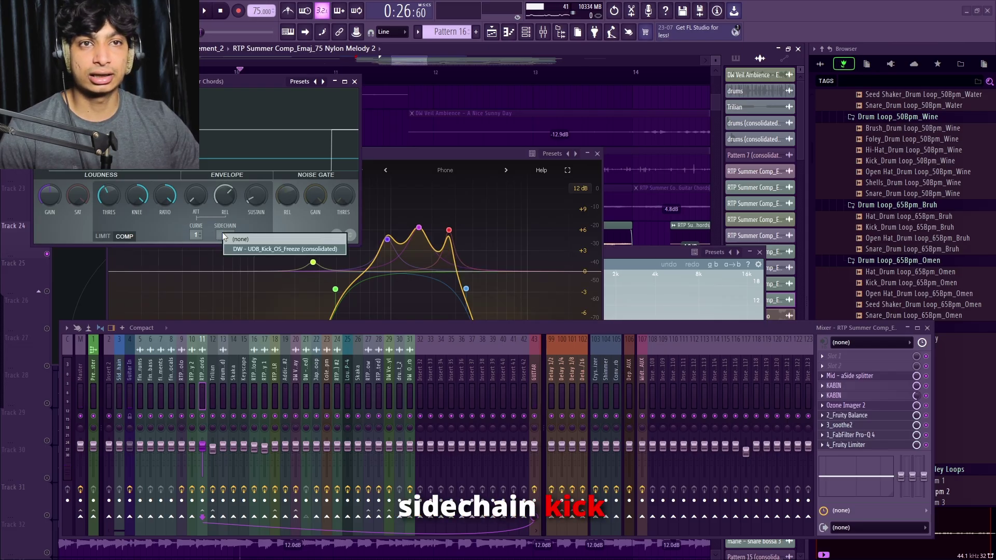
pyautogui.click(354, 81)
pyautogui.click(393, 150)
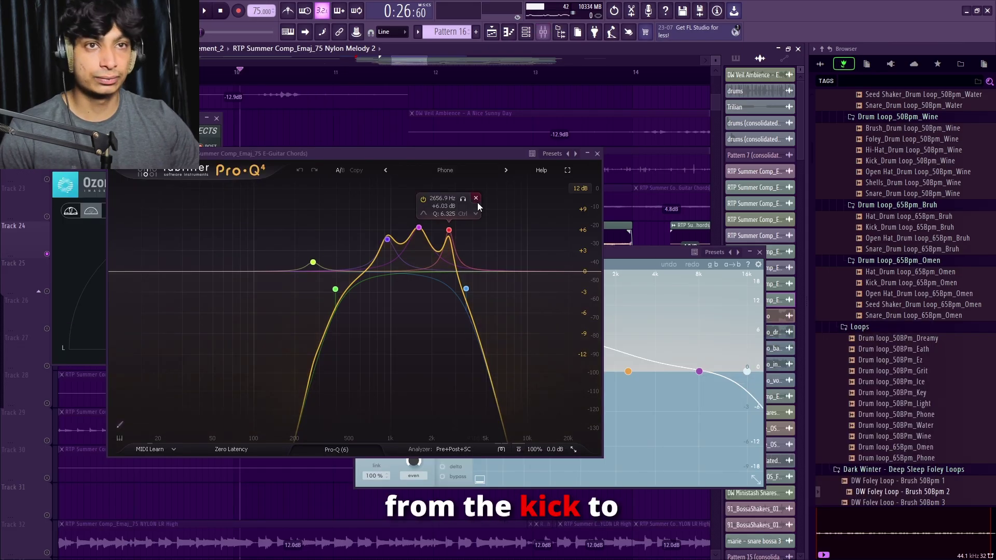
# - Bring back the mixer and listen to the E-Guitar Chords together with the other tracks from bar 10
pyautogui.press('F6')
pyautogui.click(343, 244)
pyautogui.press('space')
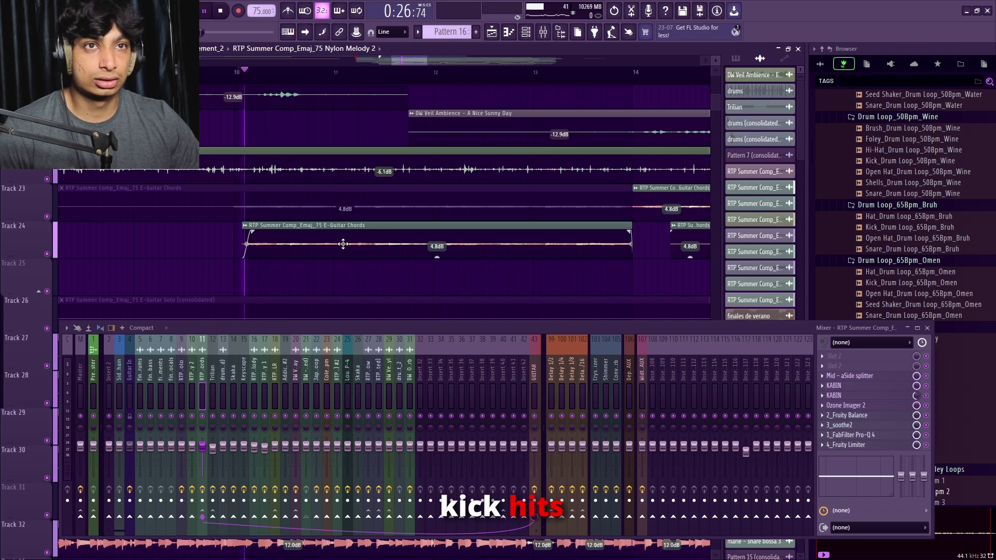
# - Close the mixer and listen to the arrangement from around bar 14
pyautogui.click(928, 328)
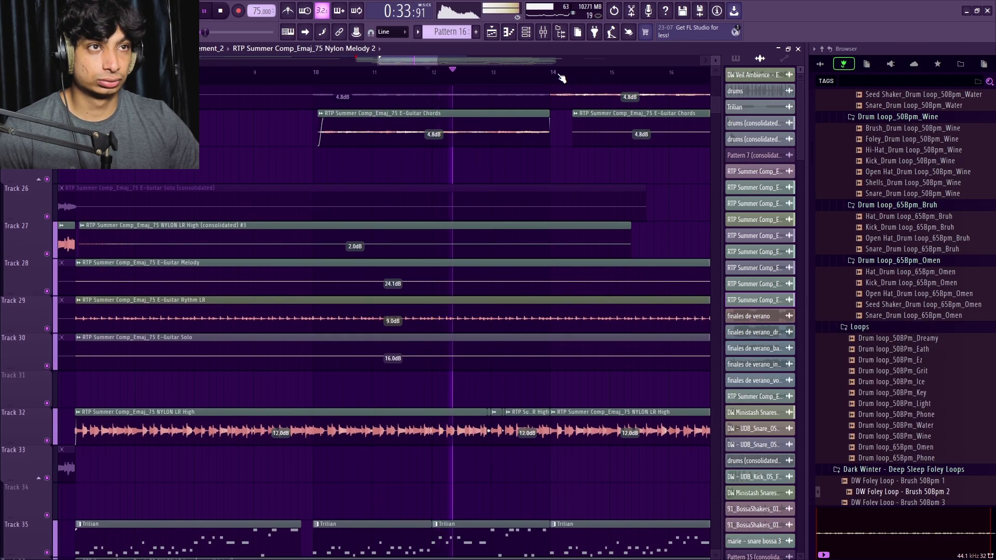
pyautogui.click(558, 75)
pyautogui.click(544, 74)
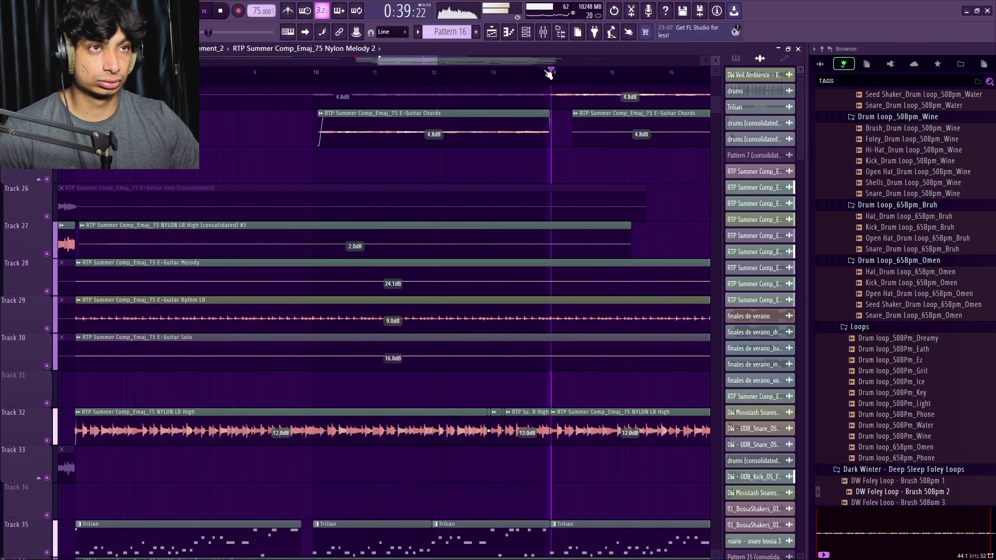
pyautogui.scroll(5, 537, 75)
pyautogui.click(535, 60)
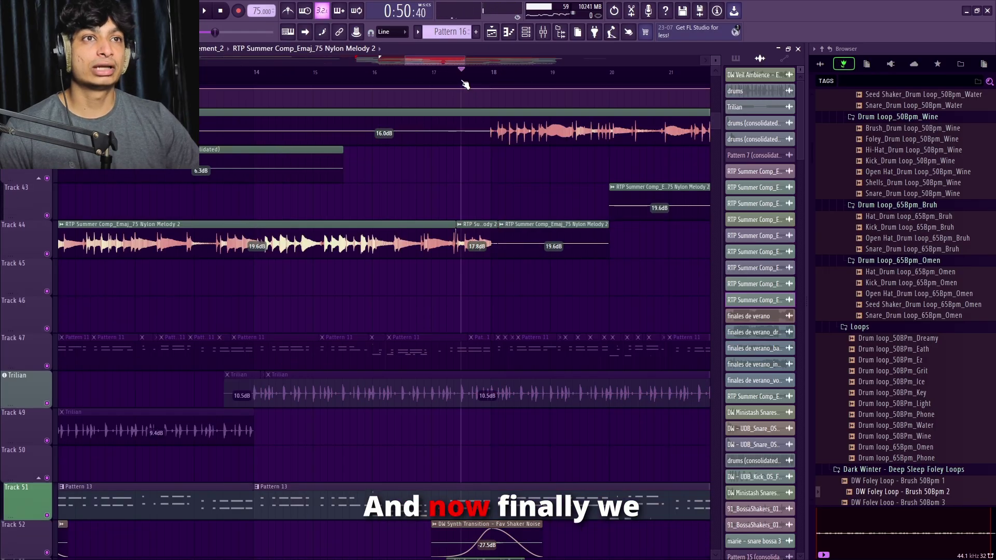
# - Start playback from bar 18 and look over the tracks playing in that section, from Nylon Melody 1 up to E-Guitar Melody
pyautogui.click(493, 95)
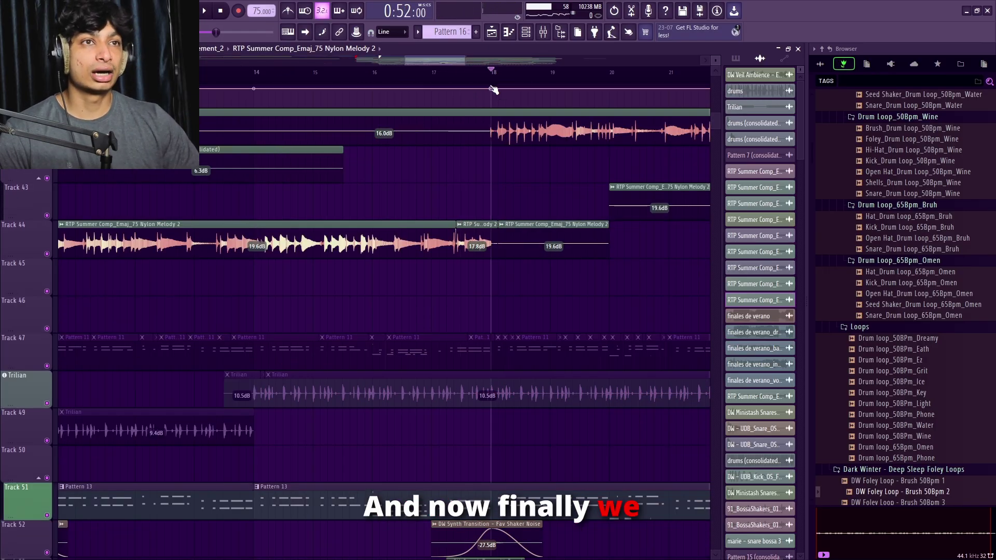
pyautogui.hscroll(4, 493, 89)
pyautogui.scroll(3, 515, 242)
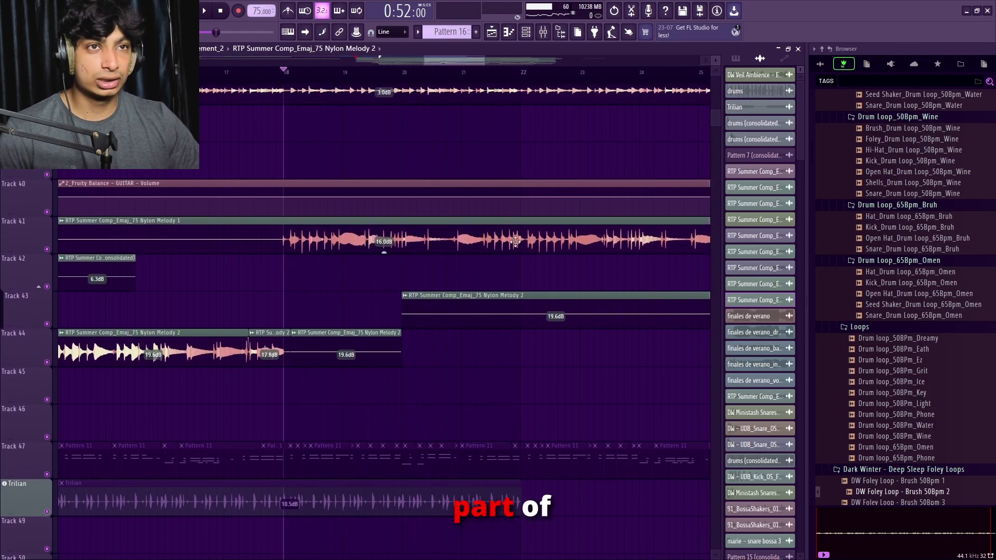
pyautogui.press('space')
pyautogui.scroll(2, 608, 362)
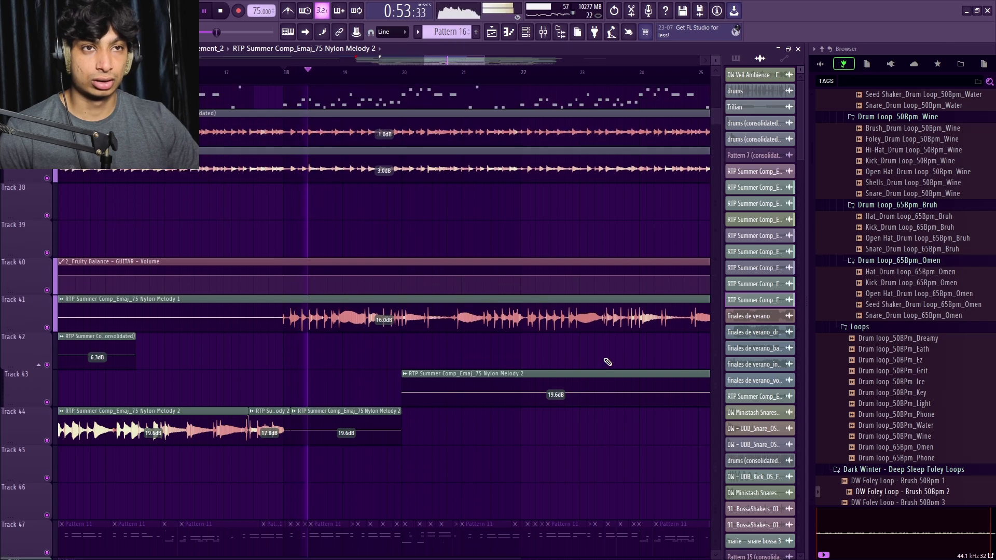
pyautogui.scroll(6, 581, 356)
pyautogui.scroll(-2, 414, 71)
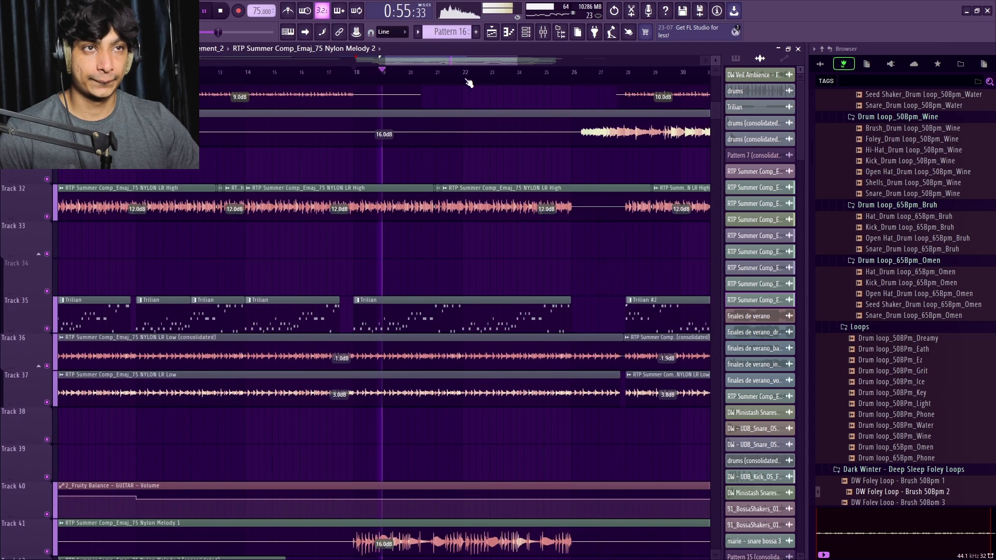
pyautogui.scroll(2, 468, 84)
pyautogui.scroll(6, 471, 129)
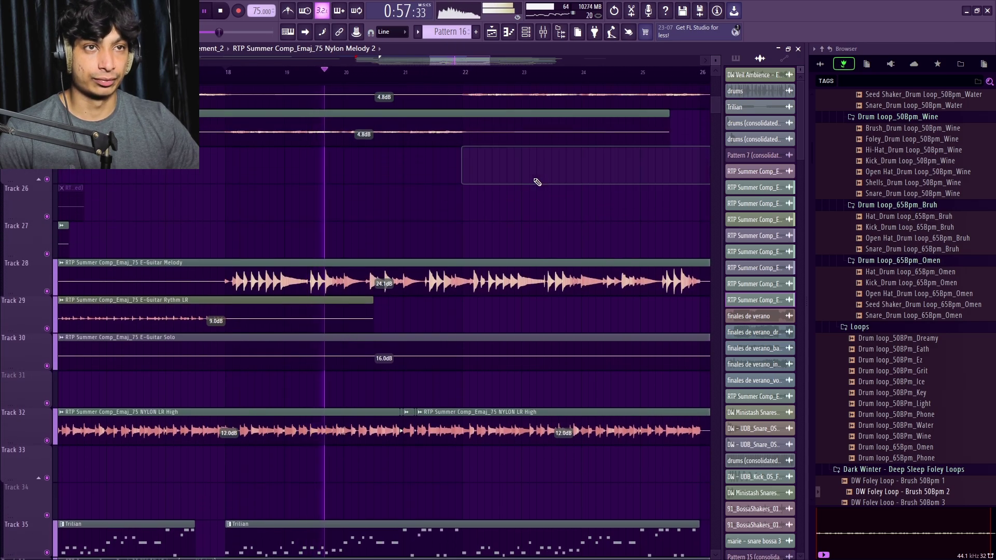
pyautogui.moveTo(539, 228)
pyautogui.mouseDown()
pyautogui.moveTo(493, 208)
pyautogui.moveTo(534, 209)
pyautogui.moveTo(530, 219)
pyautogui.mouseUp()
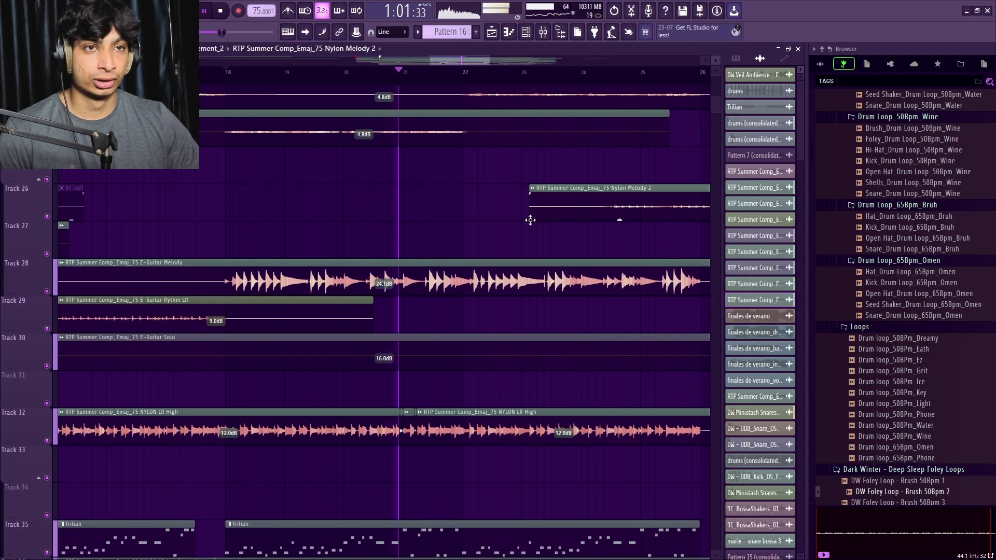
pyautogui.rightClick(530, 220)
pyautogui.press('space')
# - Solo the E-Guitar Melody on track 28 and listen to it from bar 18
pyautogui.rightClick(45, 259)
pyautogui.click(56, 301)
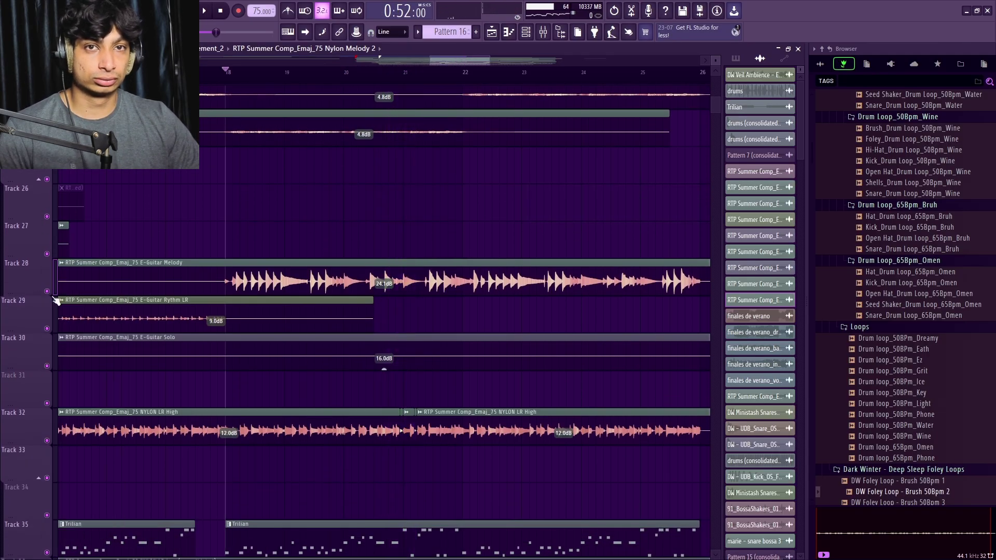
pyautogui.keyDown('ctrl'); pyautogui.click(47, 291); pyautogui.keyUp('ctrl')
pyautogui.press('space')
pyautogui.scroll(-3, 171, 291)
pyautogui.scroll(3, 183, 296)
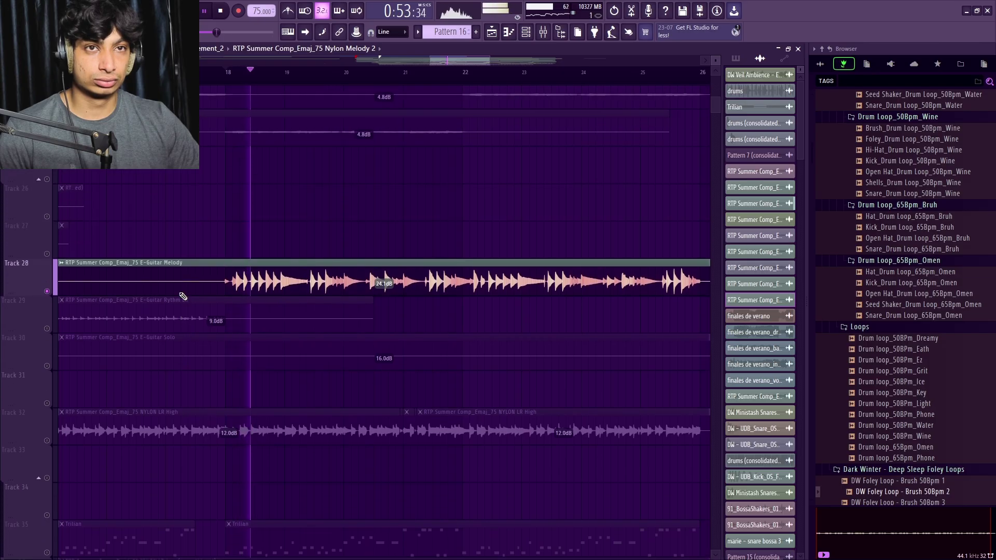
pyautogui.scroll(1, 299, 296)
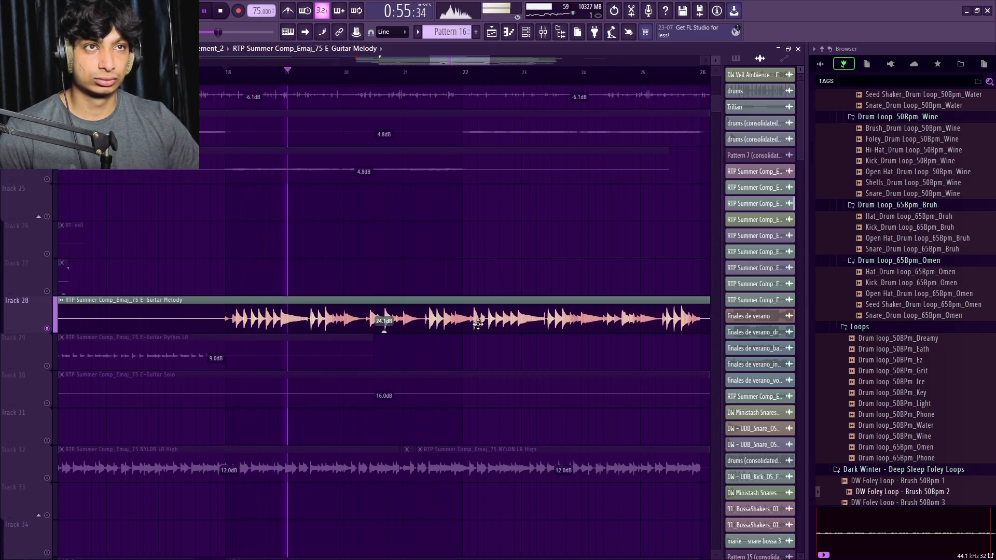
# - Open the E-Guitar Melody clip's settings with its mixer insert, move the settings window clear of the insert, and start playback
pyautogui.doubleClick(516, 298)
pyautogui.press('F6')
pyautogui.press('F6')
pyautogui.press('F9')
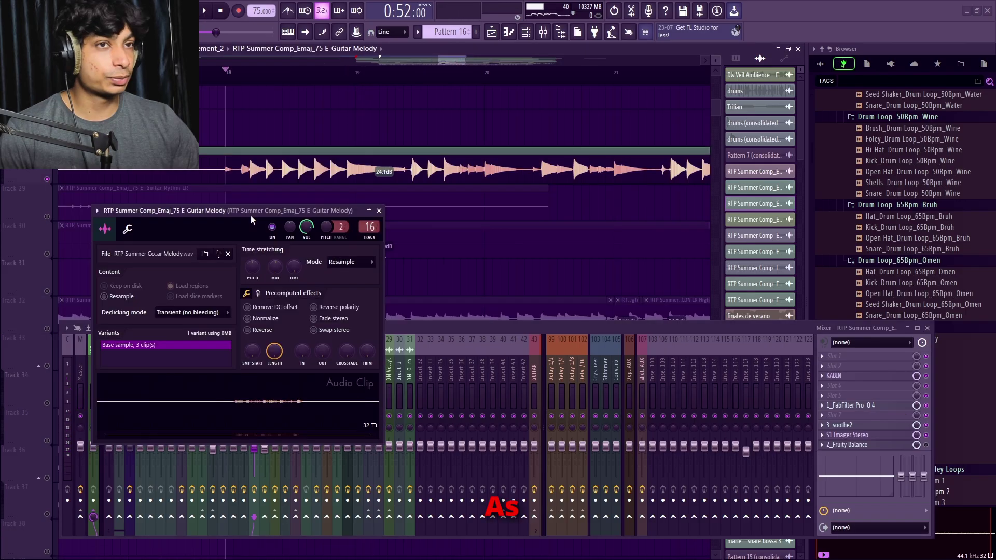
pyautogui.moveTo(248, 213); pyautogui.dragTo(470, 249)
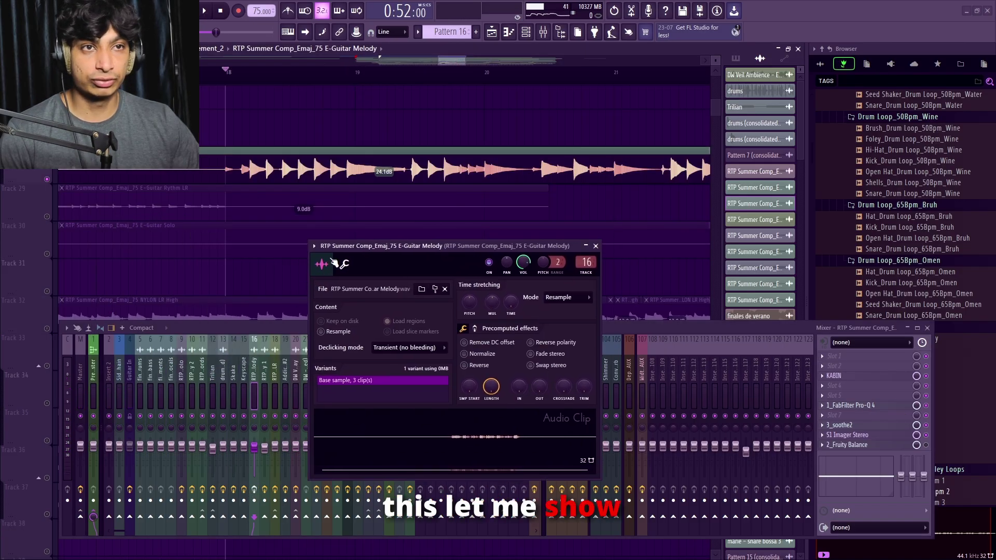
pyautogui.press('space')
pyautogui.moveTo(334, 263); pyautogui.dragTo(391, 232)
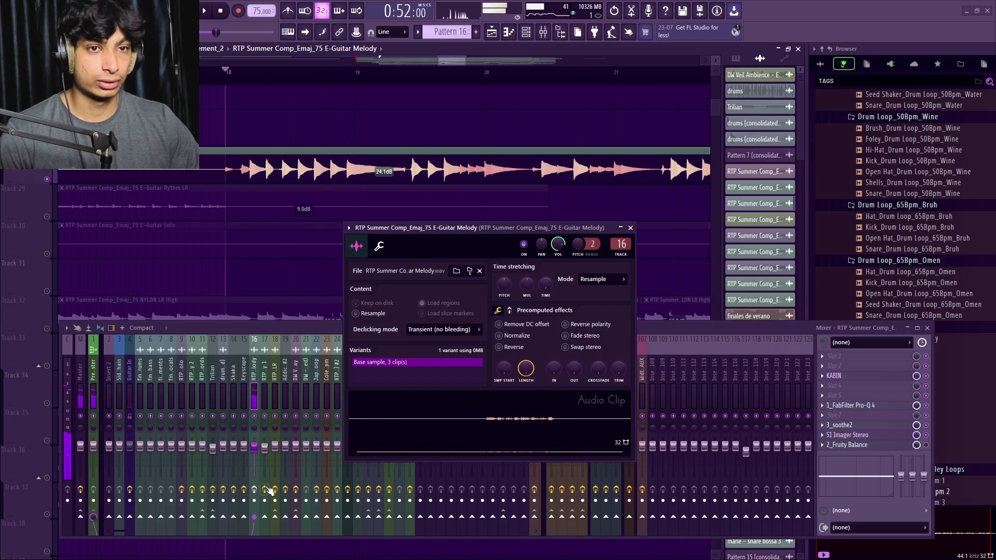
# - Check the KABIN, FabFilter Pro-Q 4 and soothe2 settings on the E-Guitar Melody insert
pyautogui.click(836, 377)
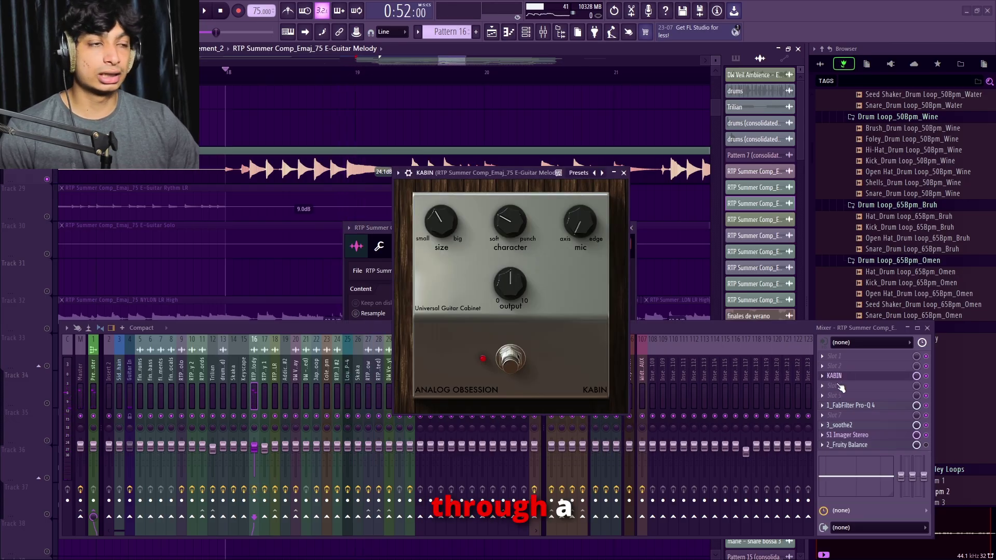
pyautogui.click(837, 406)
pyautogui.click(837, 406)
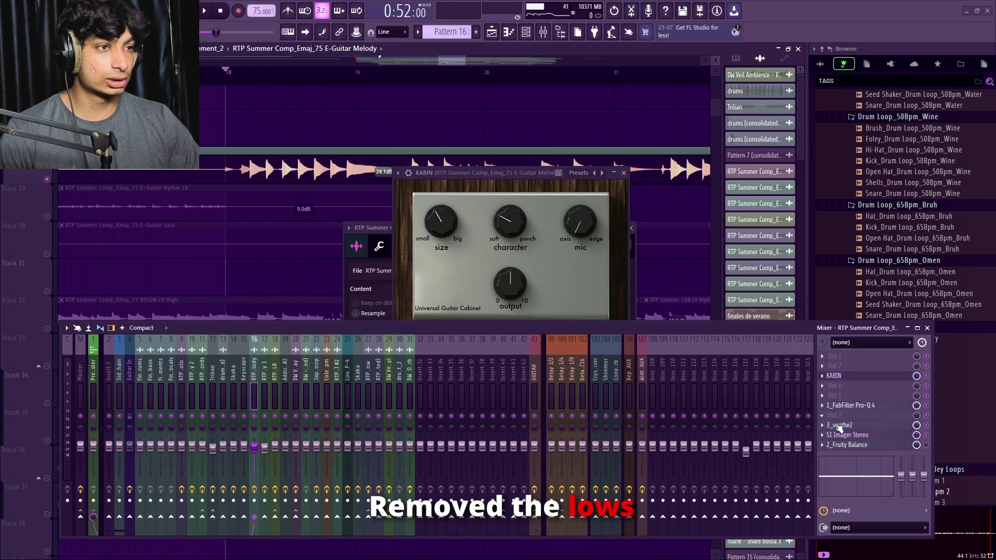
pyautogui.click(839, 425)
pyautogui.click(837, 427)
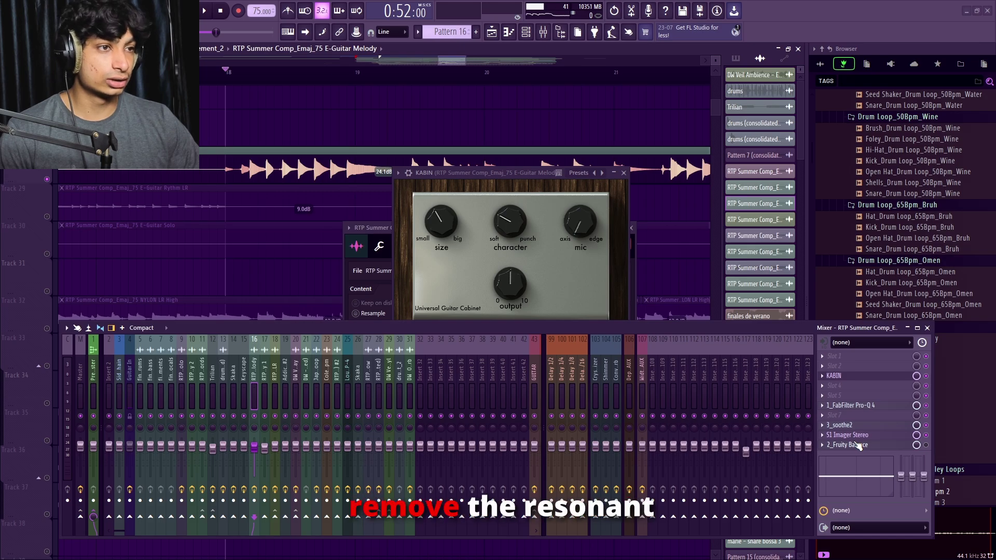
# - Check the S1 Imager Stereo settings on the E-Guitar Melody, close the open effect and clip windows, and listen to the melody
pyautogui.click(860, 435)
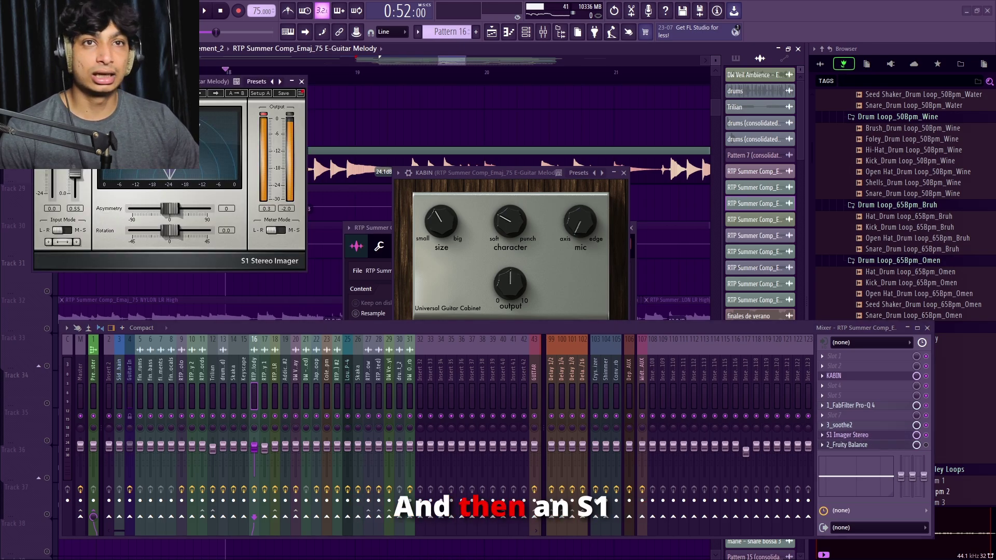
pyautogui.click(299, 82)
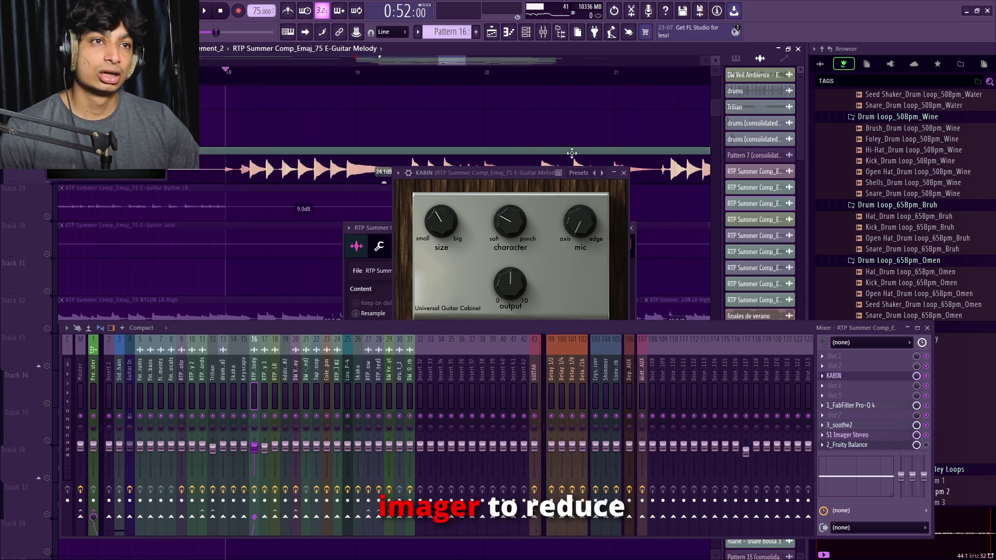
pyautogui.click(617, 173)
pyautogui.press('space')
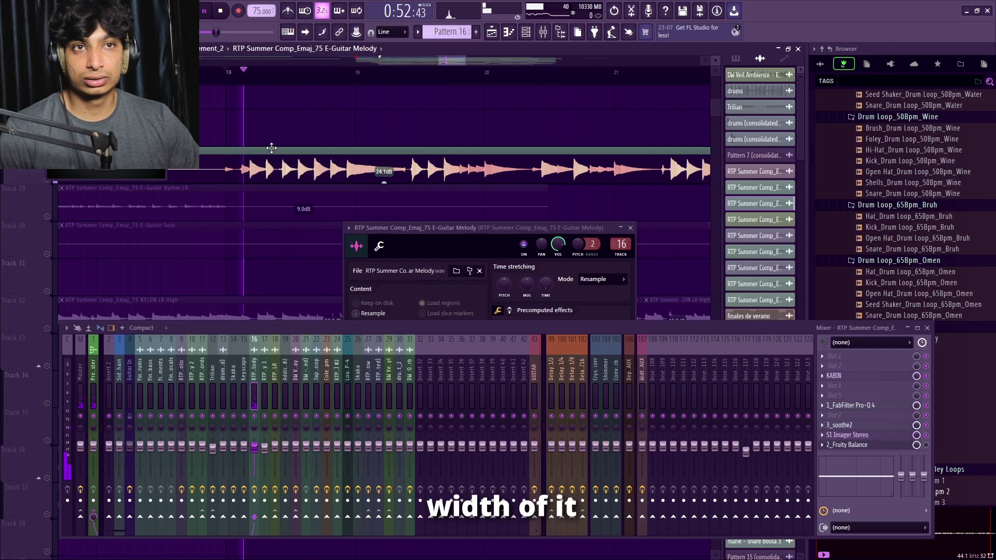
pyautogui.press('Escape')
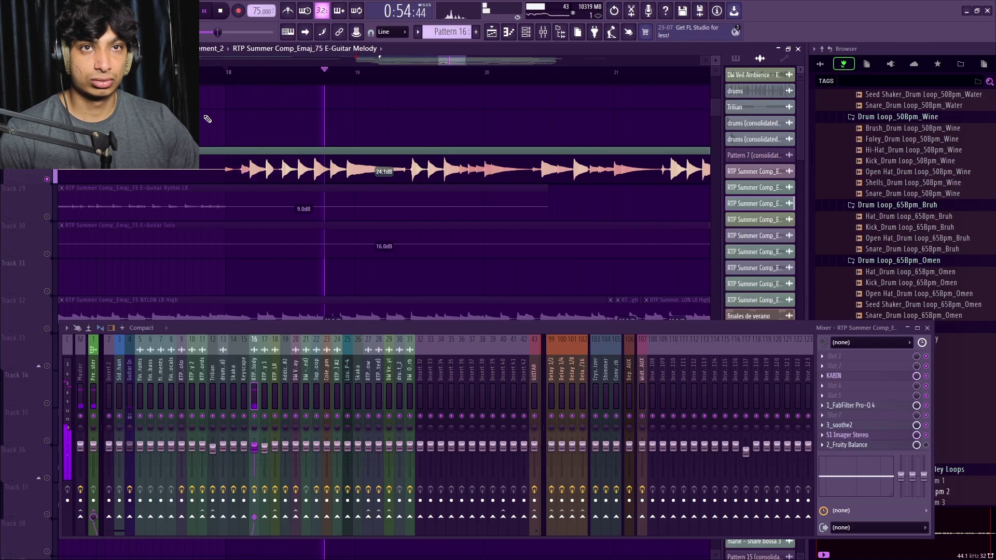
# - Bring back the other tracks, listen from bar 18 with Nylon Melody 1 selected, and hide the mixer
pyautogui.scroll(-8, 400, 196)
pyautogui.press('space')
pyautogui.scroll(-2, 682, 251)
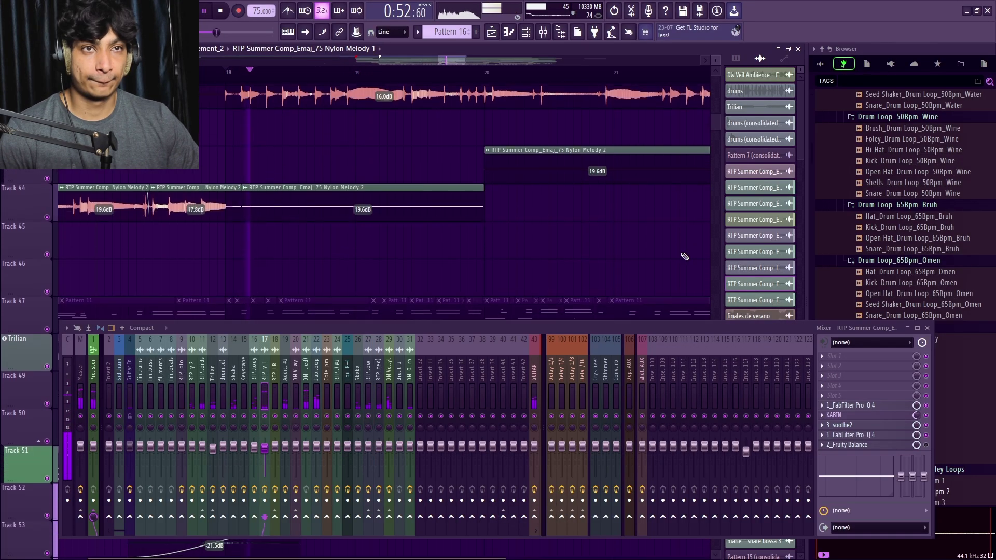
pyautogui.press('space')
pyautogui.press('F9')
# - Listen to the full mix while looking over the guitar tracks and the GUITAR volume automation clip
pyautogui.scroll(5, 400, 250)
pyautogui.scroll(5, 400, 251)
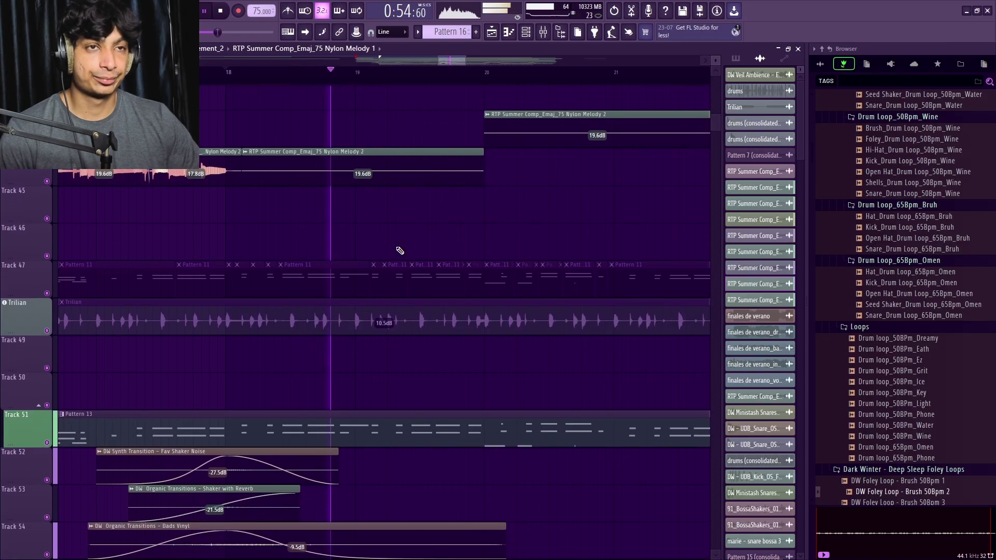
pyautogui.scroll(8, 399, 269)
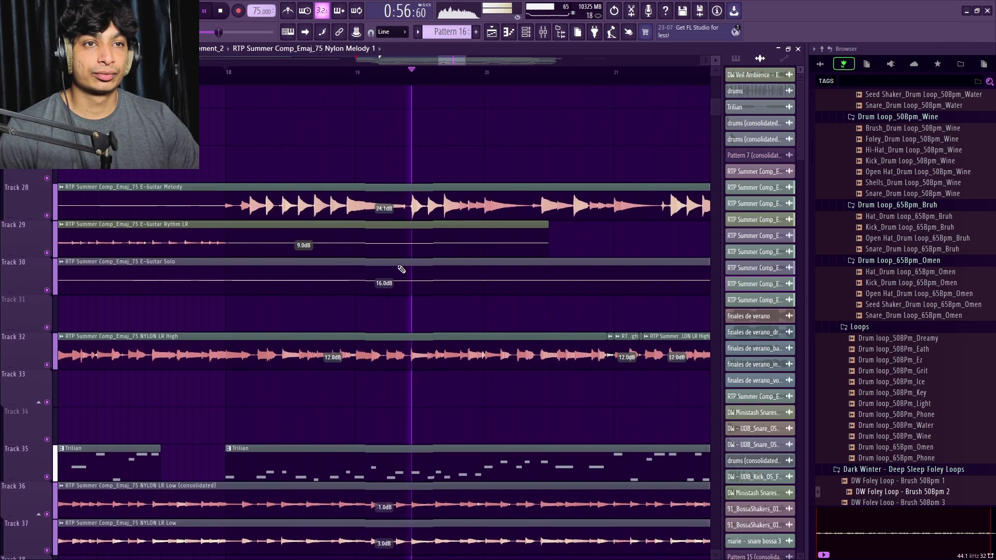
pyautogui.scroll(-12, 583, 290)
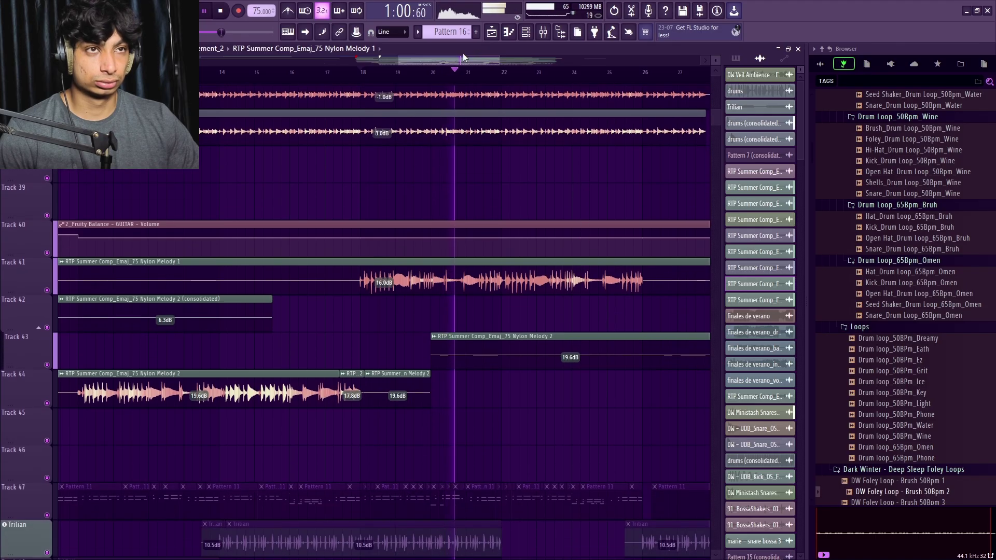
pyautogui.click(473, 222)
pyautogui.hotkey('ctrl', 'z')
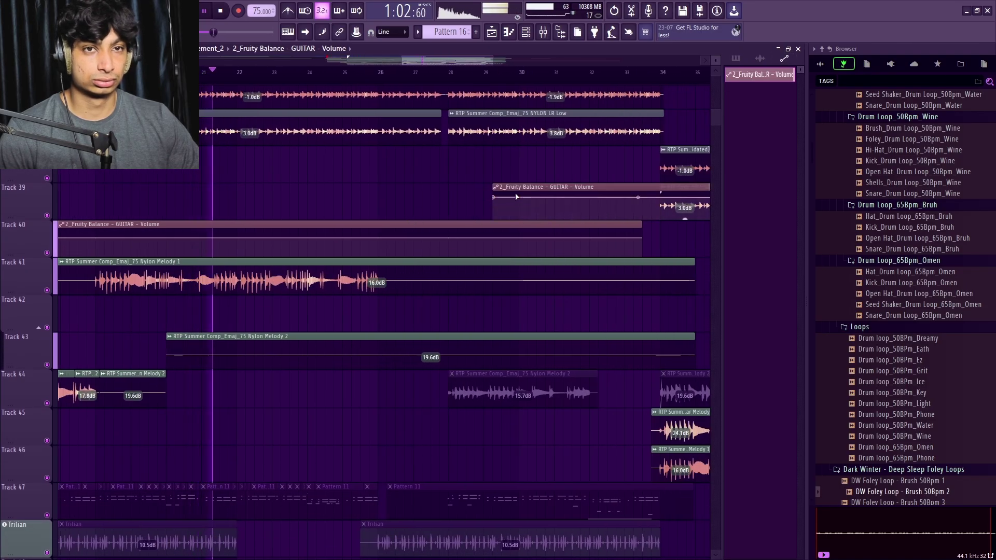
pyautogui.scroll(8, 516, 201)
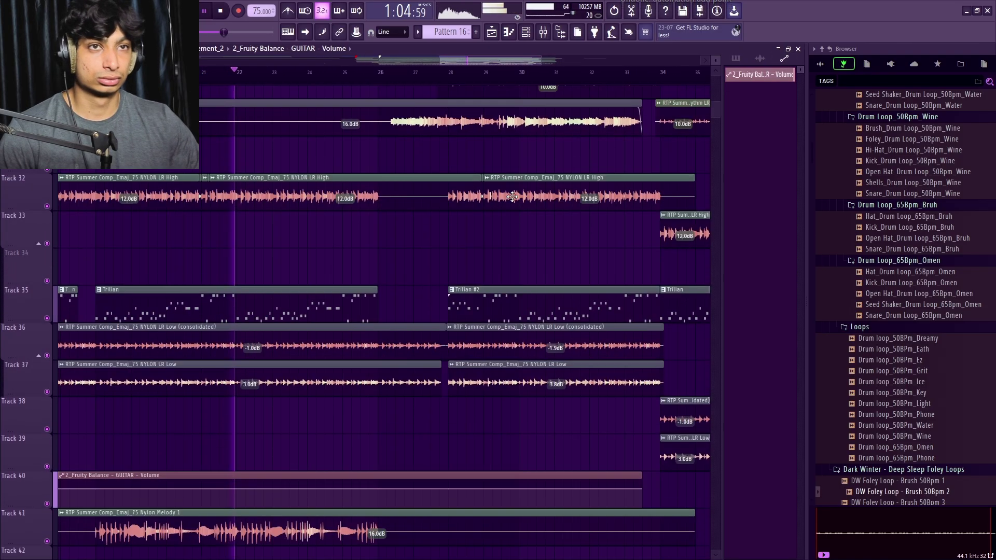
# - Stop playback and place the play position just before the break at bar 26
pyautogui.click(396, 71)
pyautogui.press('space')
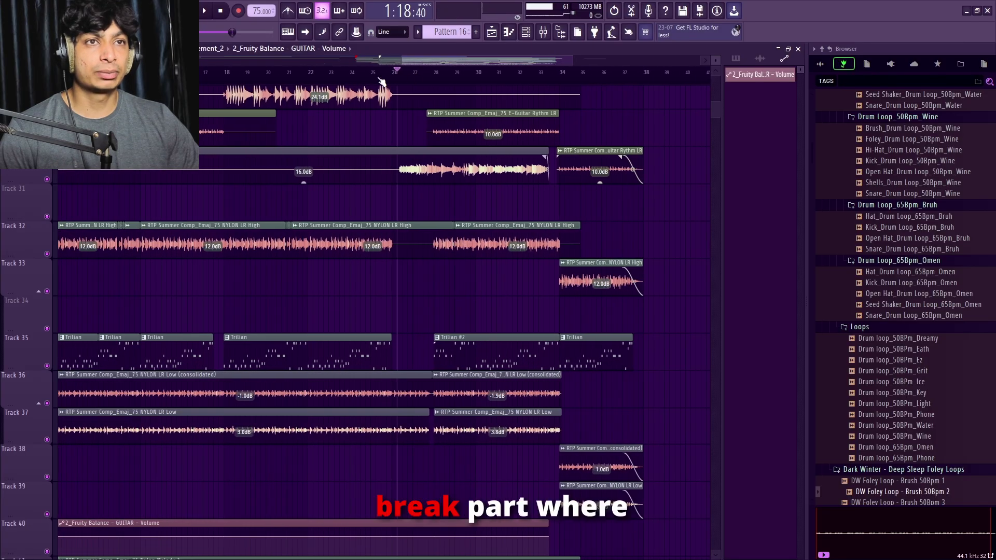
pyautogui.scroll(5, 400, 83)
pyautogui.scroll(2, 378, 137)
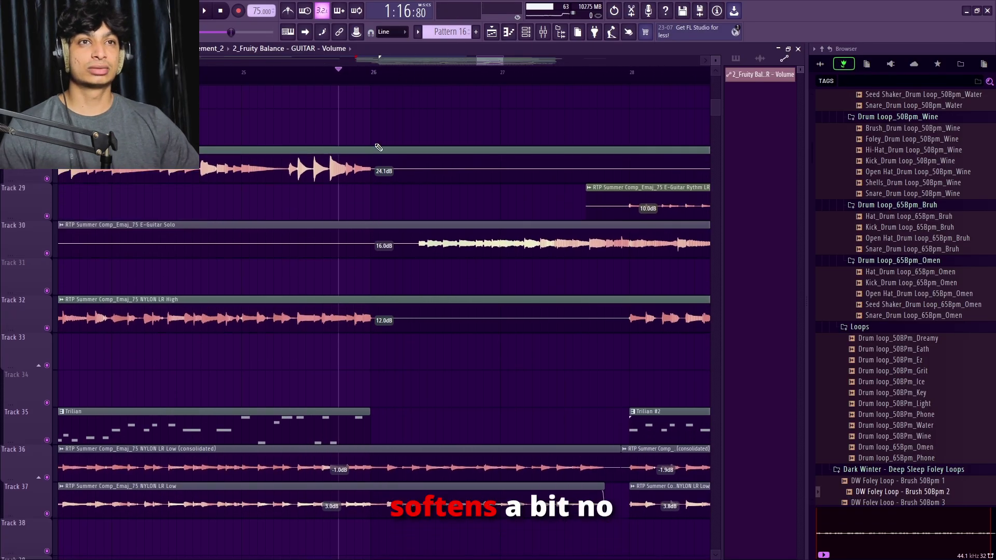
# - Listen to the break with the E-Guitar Solo and the return of the other guitars at bar 28
pyautogui.press('space')
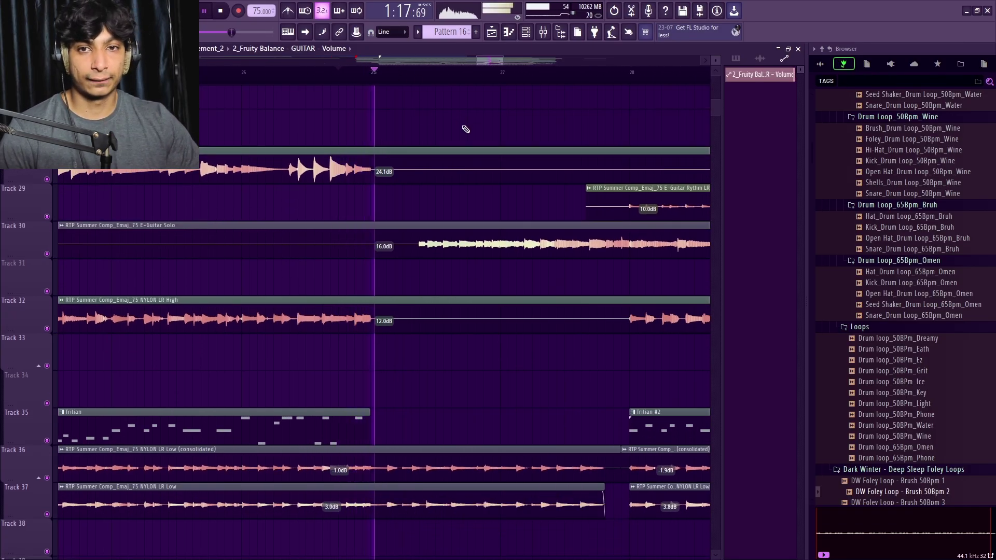
pyautogui.scroll(-5, 399, 68)
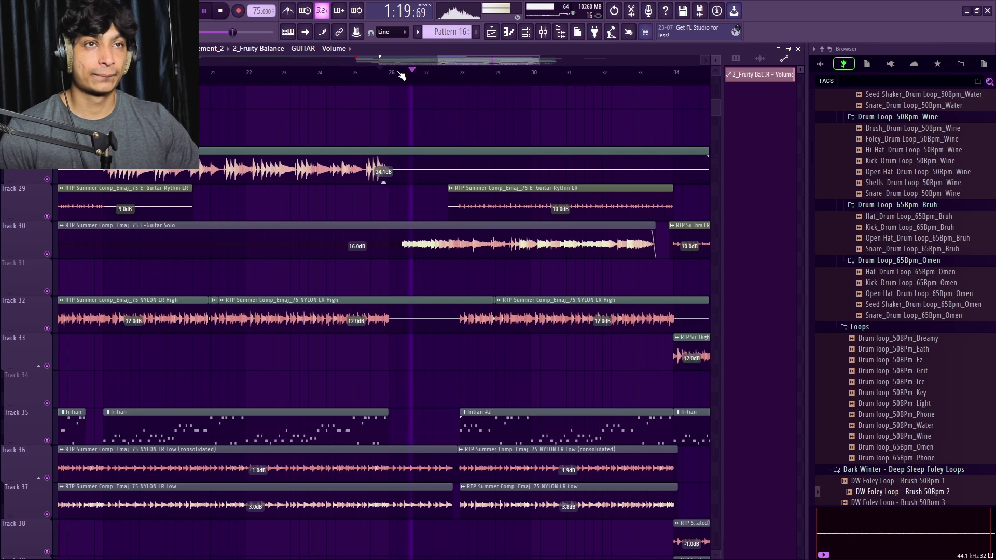
pyautogui.scroll(2, 470, 79)
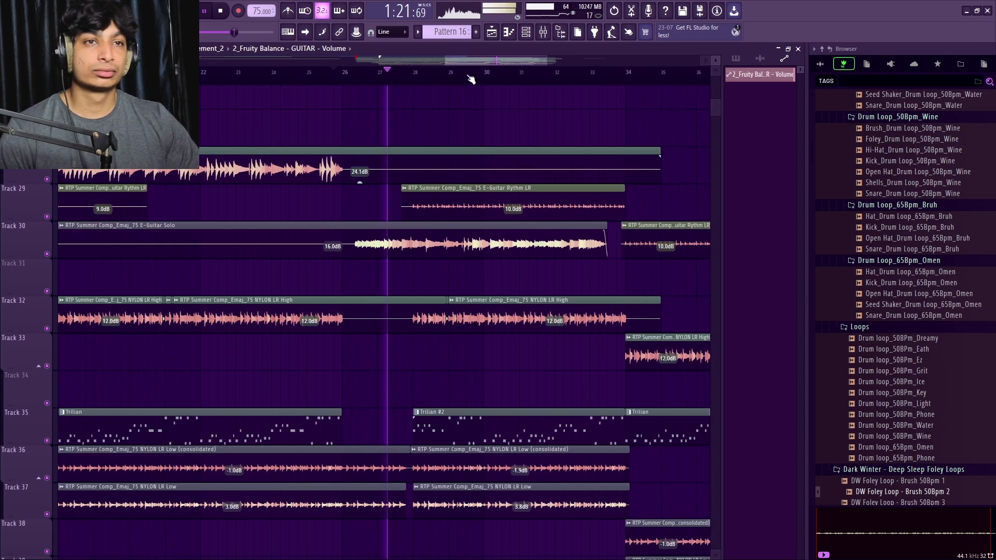
pyautogui.scroll(3, 471, 80)
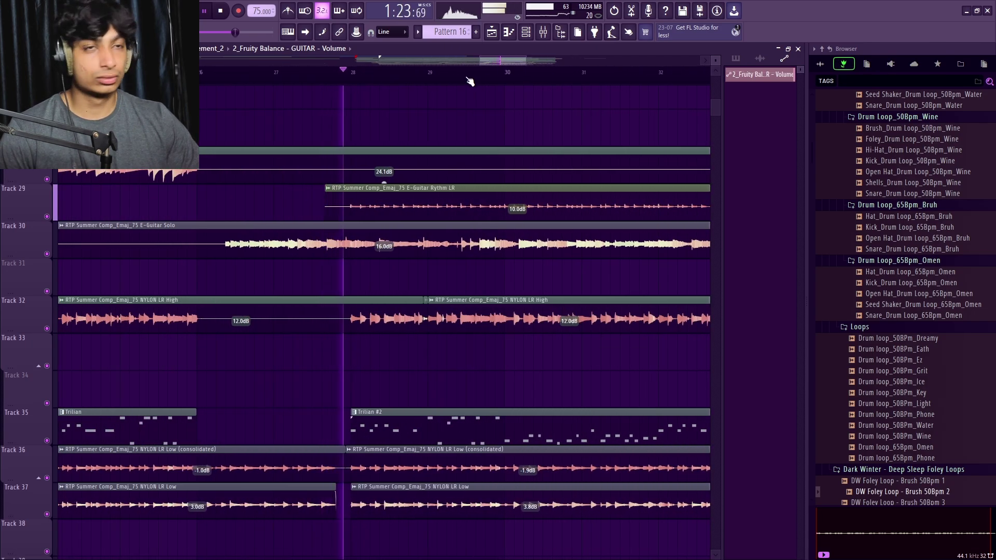
pyautogui.scroll(-2, 470, 82)
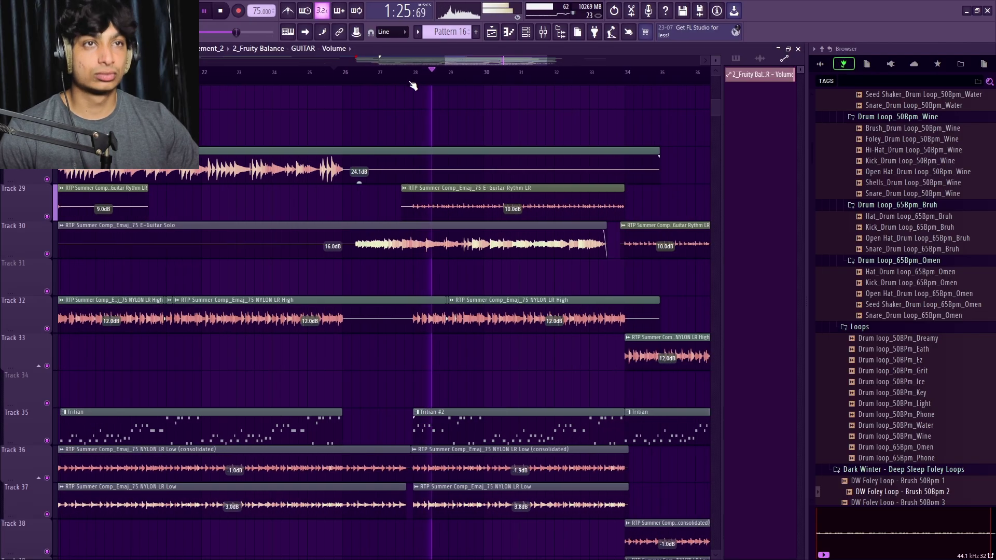
# - Solo Track 30 and listen to the E-Guitar Solo with its clip settings and mixer insert open
pyautogui.moveTo(410, 78); pyautogui.dragTo(397, 81)
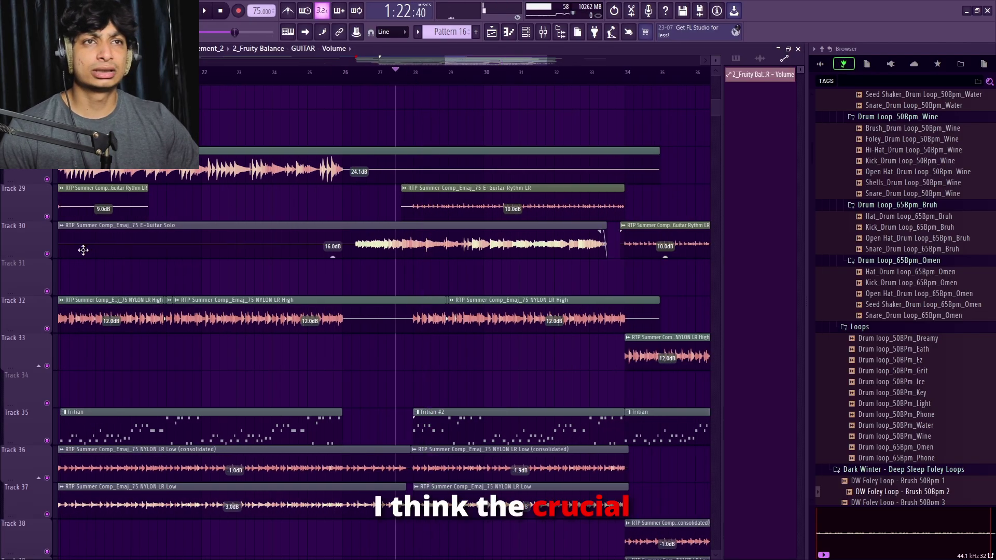
pyautogui.keyDown('ctrl'); pyautogui.click(47, 253); pyautogui.keyUp('ctrl')
pyautogui.doubleClick(426, 223)
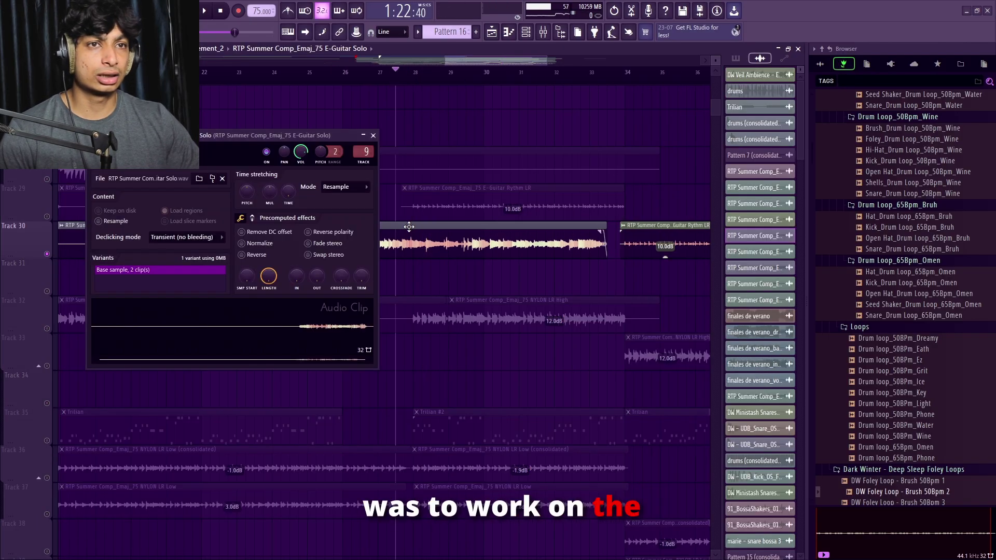
pyautogui.press('F9')
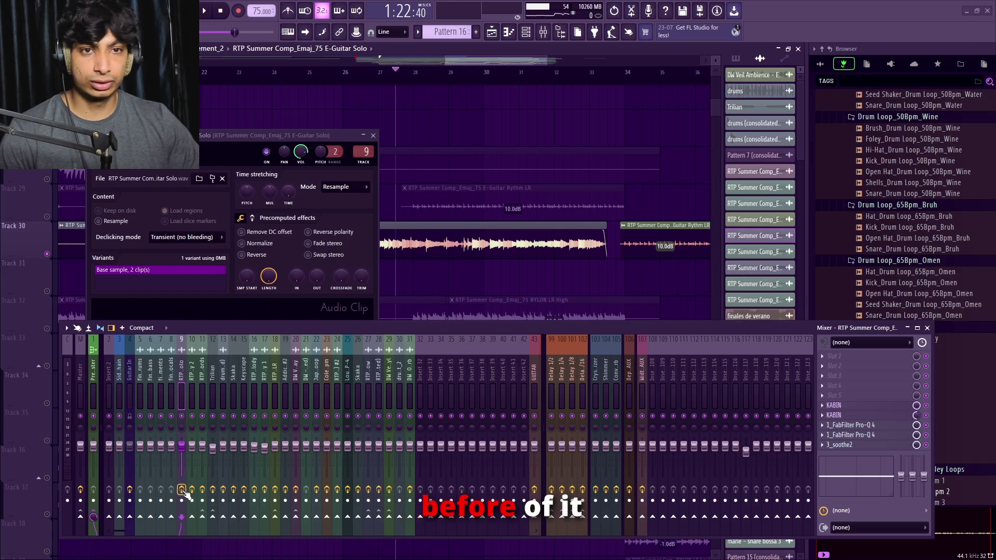
pyautogui.press('space')
pyautogui.moveTo(290, 136); pyautogui.dragTo(239, 152)
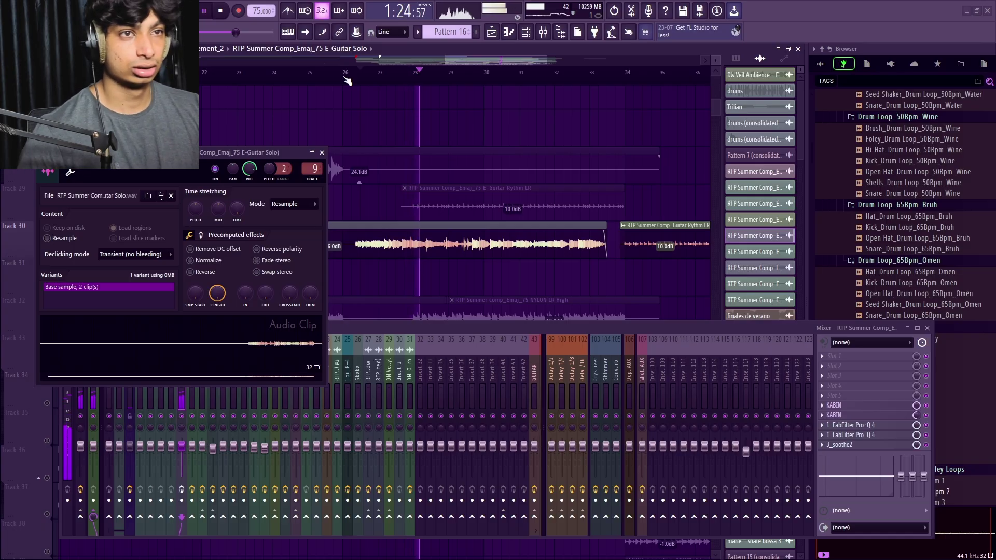
pyautogui.press('space')
pyautogui.moveTo(472, 332); pyautogui.dragTo(481, 336)
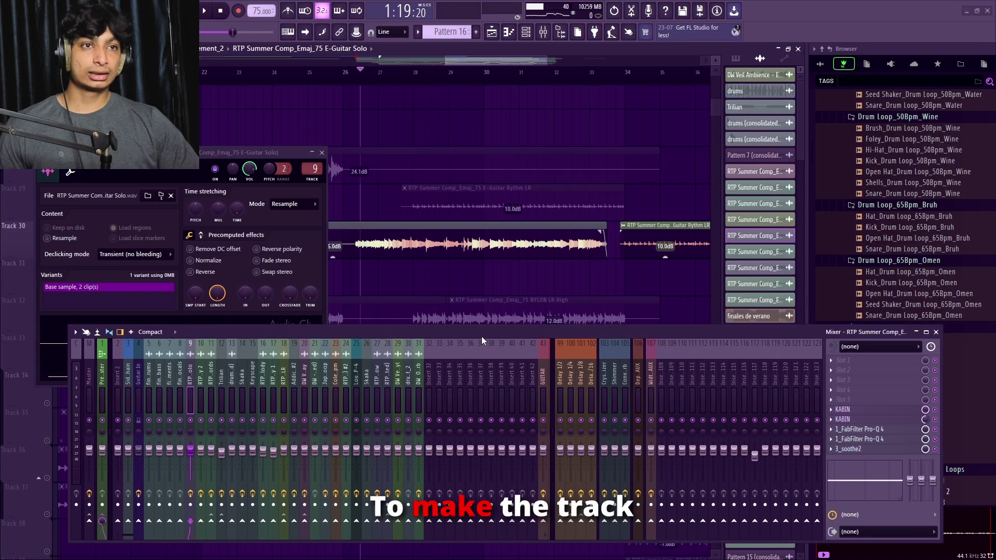
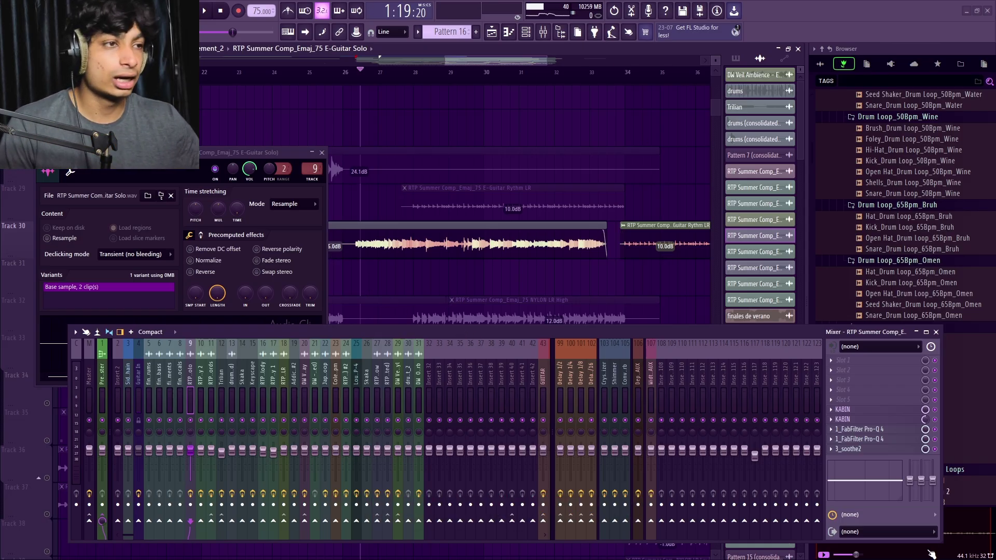
# - Look over the KABIN, FabFilter Pro-Q 4 and soothe2 effects on the E-Guitar Solo insert
pyautogui.click(898, 412)
pyautogui.click(899, 411)
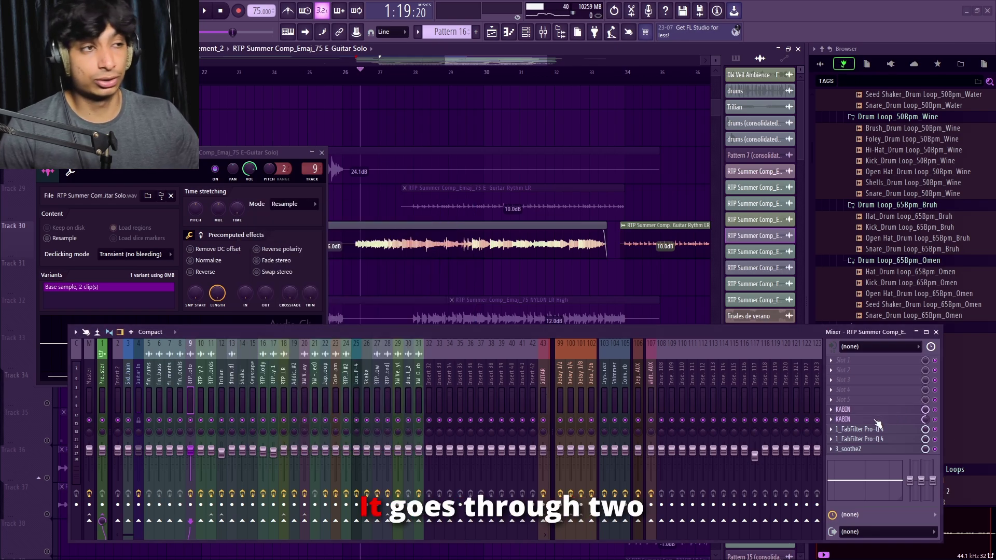
pyautogui.click(863, 430)
pyautogui.click(864, 439)
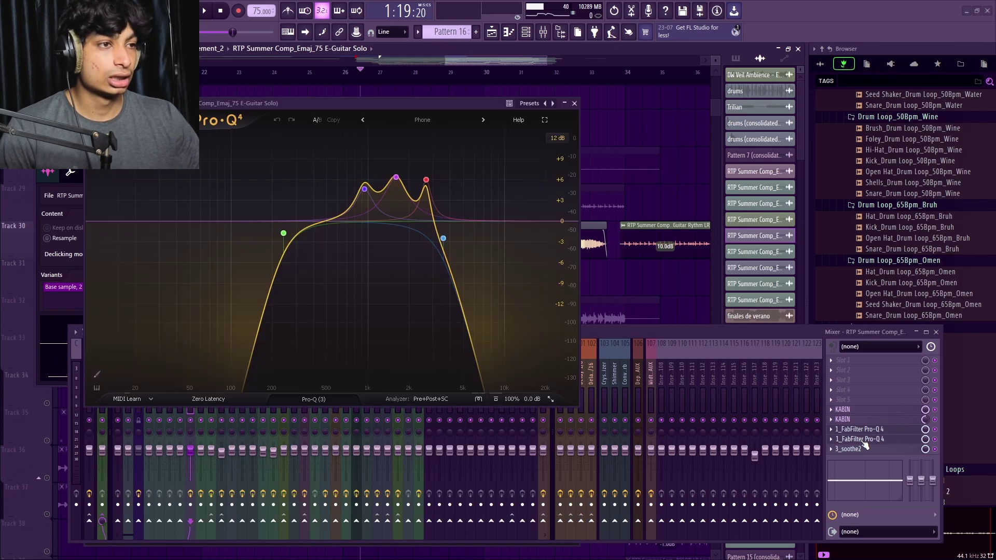
pyautogui.click(855, 448)
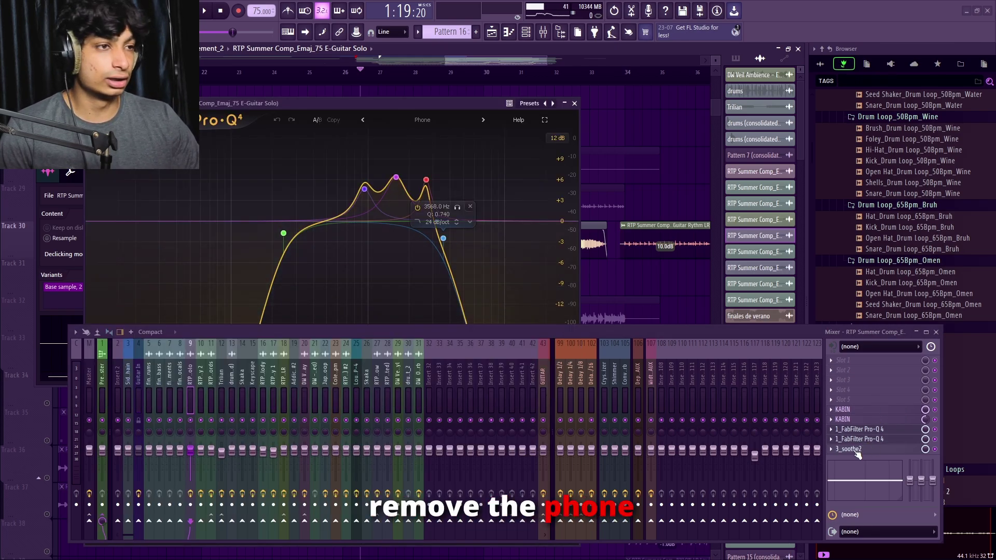
pyautogui.click(601, 274)
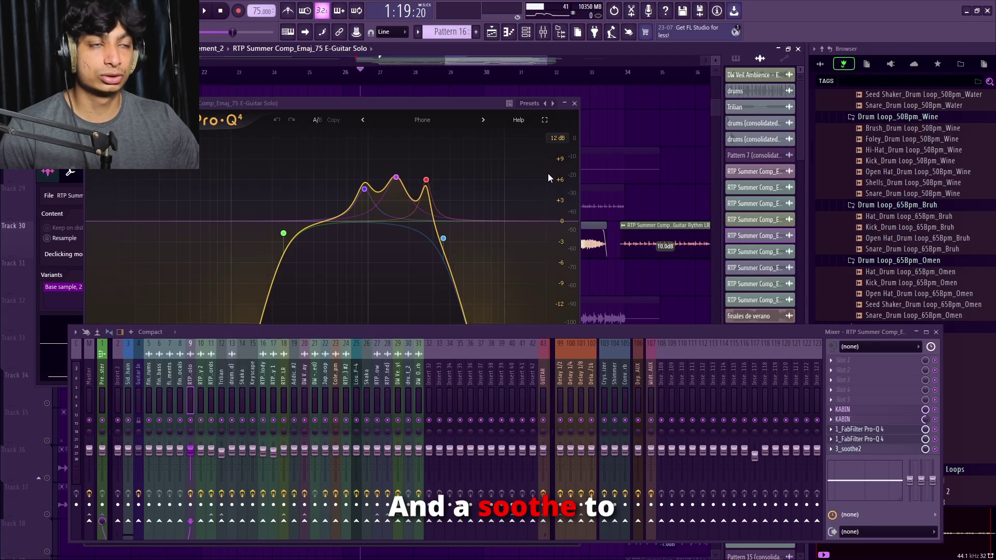
# - Clear the plugin and clip windows and return to the playlist with the mixer shown, without the channel rack
pyautogui.press('F9')
pyautogui.press('F12')
pyautogui.press('F9')
pyautogui.press('F6')
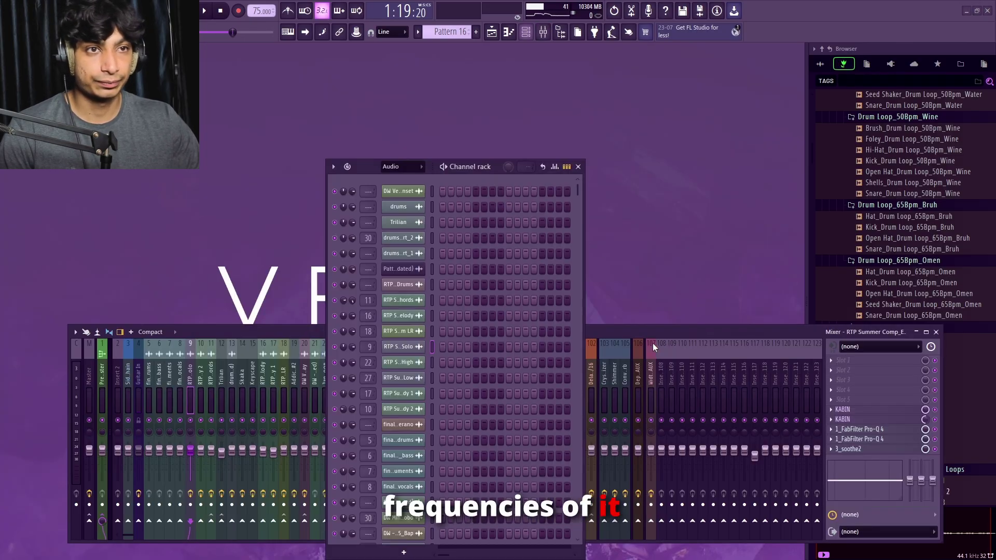
pyautogui.press('F5')
pyautogui.click(579, 167)
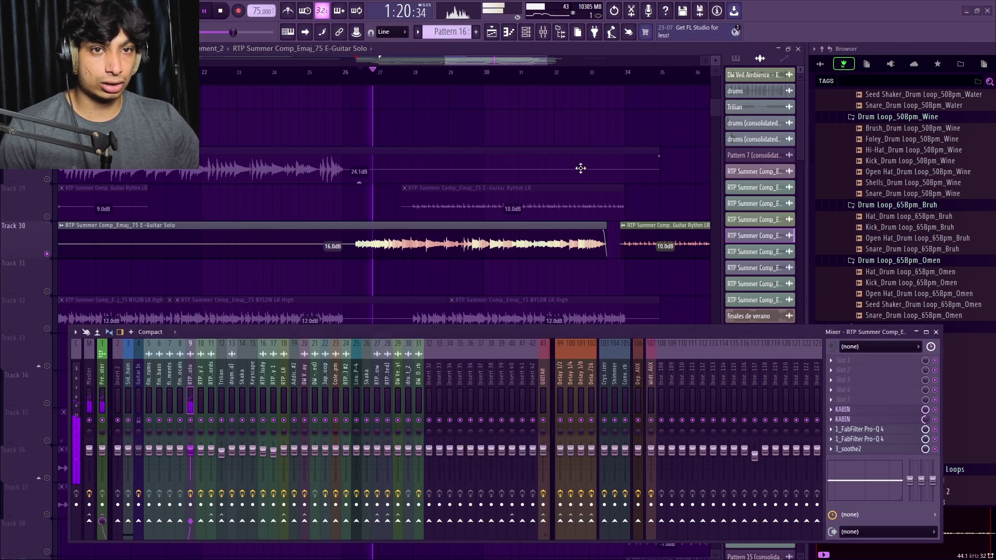
# - Listen to the soloed E-Guitar Solo, then bring back the other tracks, hide the mixer and show the drum tracks
pyautogui.scroll(-5, 562, 268)
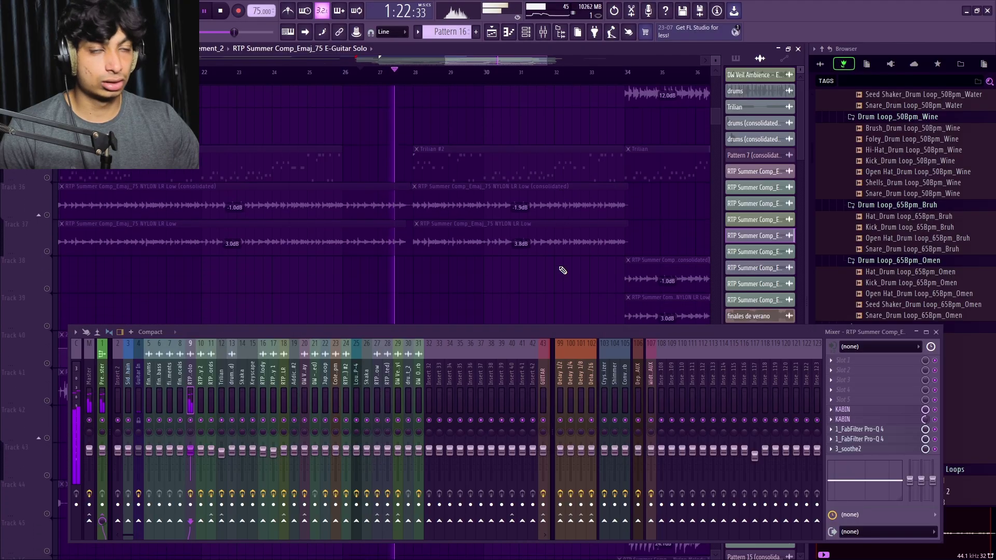
pyautogui.scroll(-1, 562, 269)
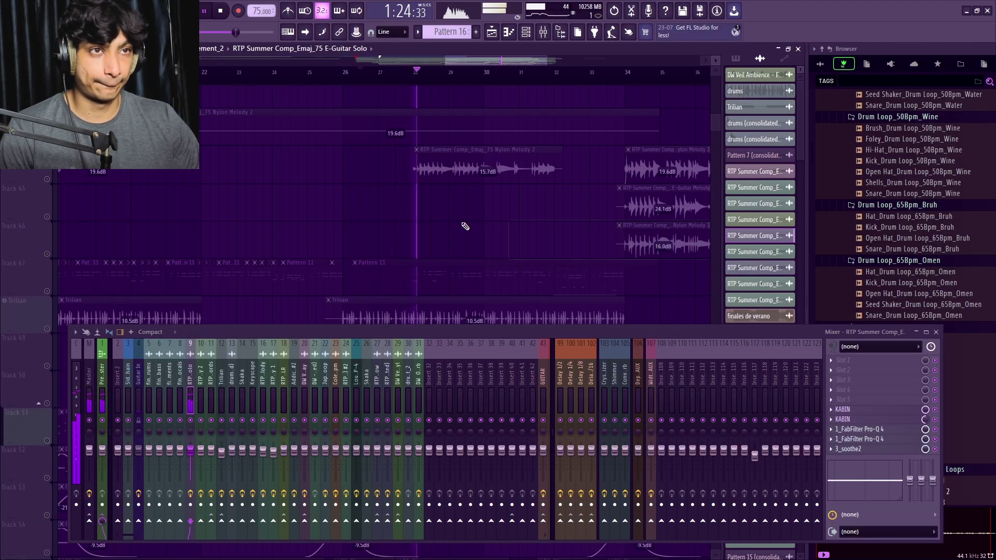
pyautogui.scroll(-3, 494, 238)
pyautogui.press('space')
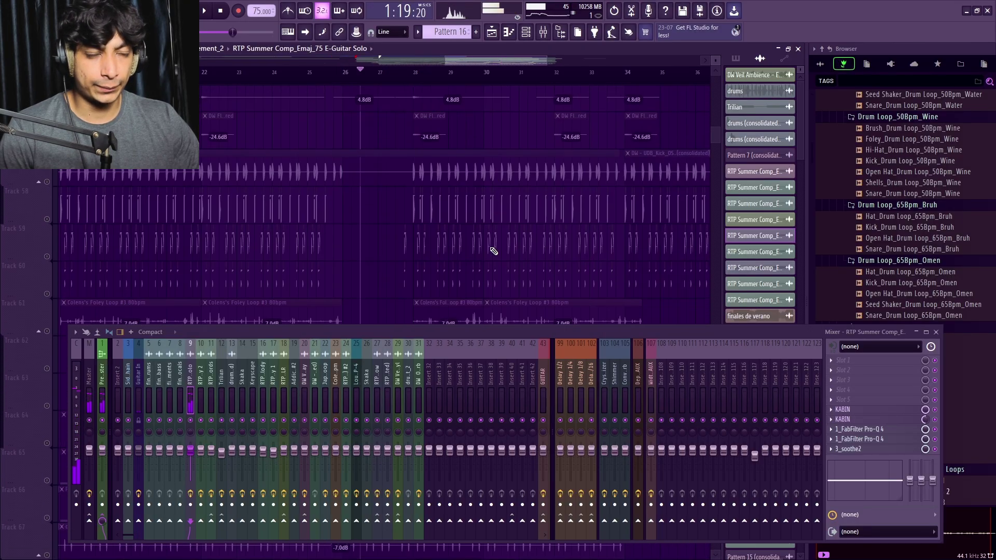
pyautogui.press('F9')
pyautogui.scroll(-3, 49, 259)
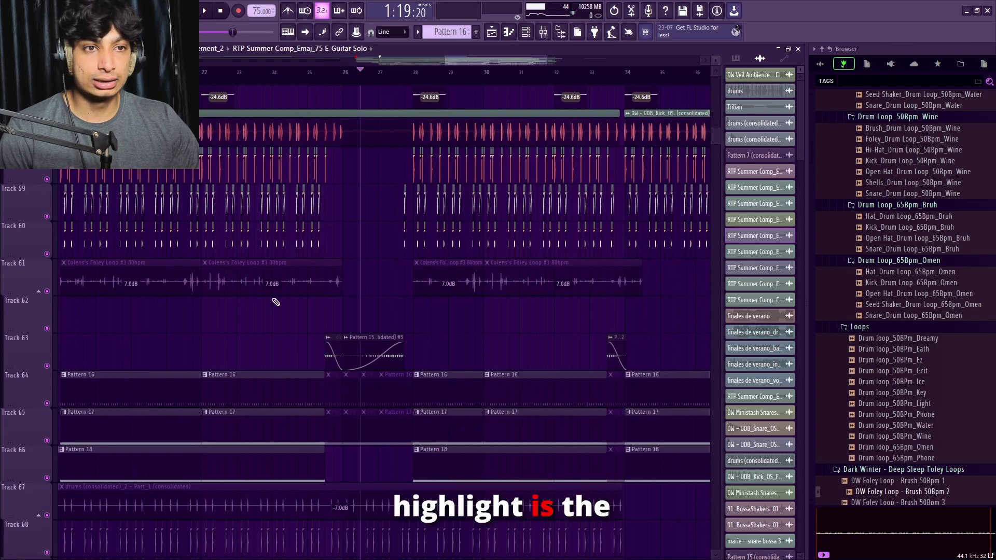
# - Listen to the soloed Pattern 15 clips on Track 63 through the break, then set the play position to bar 28
pyautogui.click(326, 72)
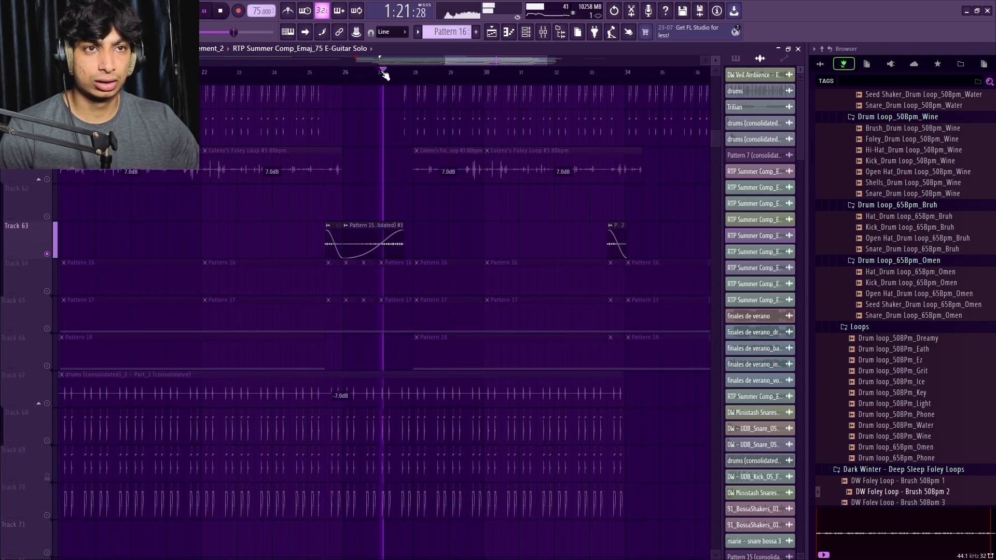
pyautogui.scroll(2, 383, 76)
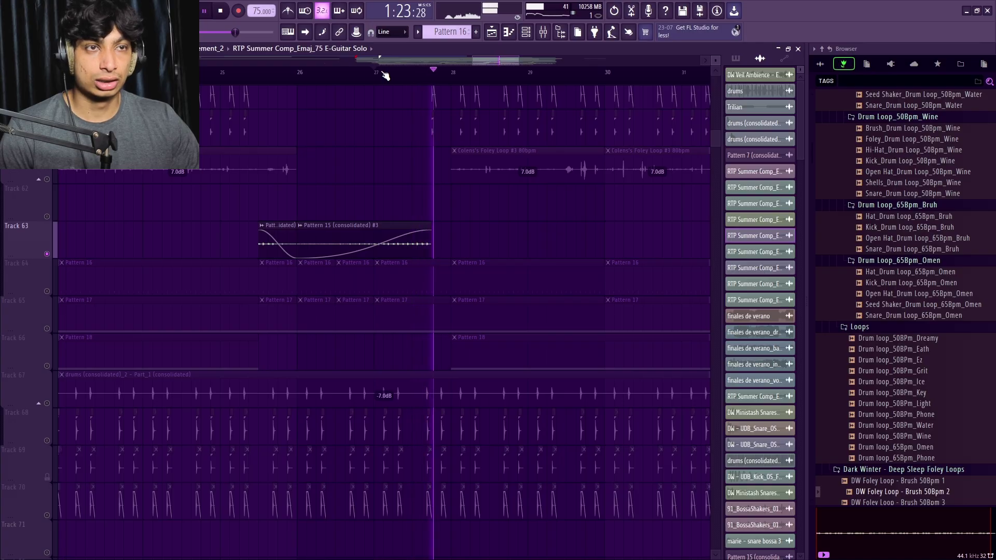
pyautogui.press('space')
pyautogui.click(454, 72)
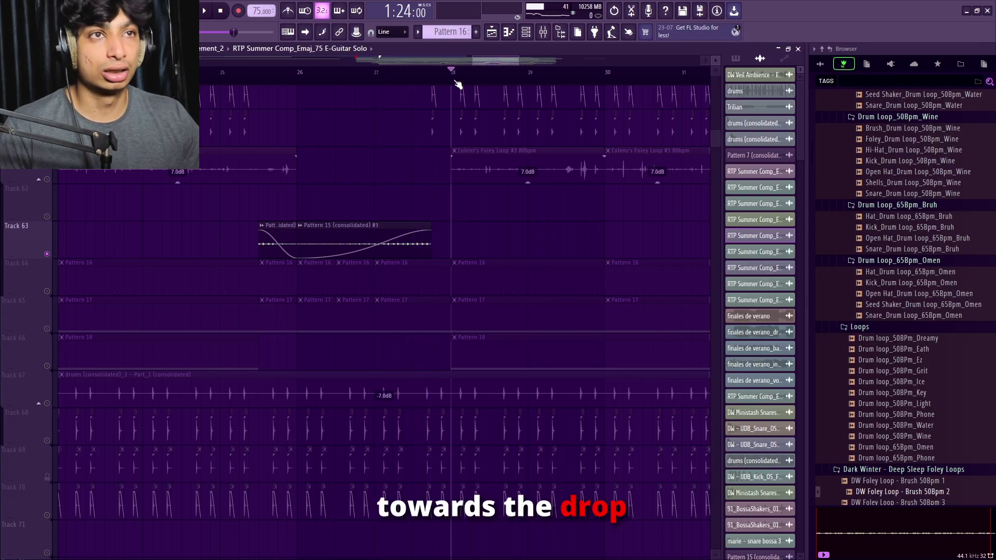
# - Bring back the other tracks and listen to the hits on Tracks 59 and 60 just before the drop at bar 28
pyautogui.scroll(3, 425, 100)
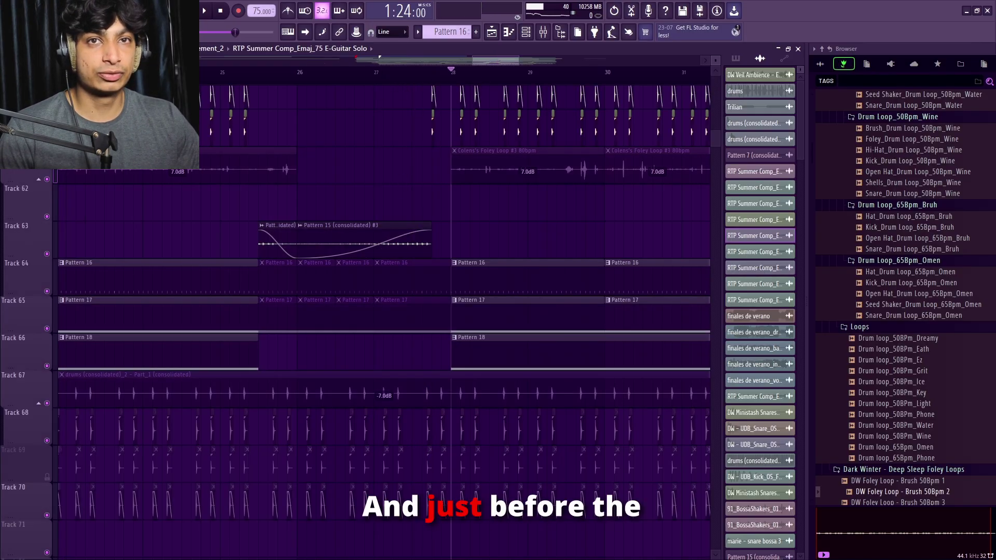
pyautogui.click(411, 76)
pyautogui.press('space')
pyautogui.scroll(4, 425, 77)
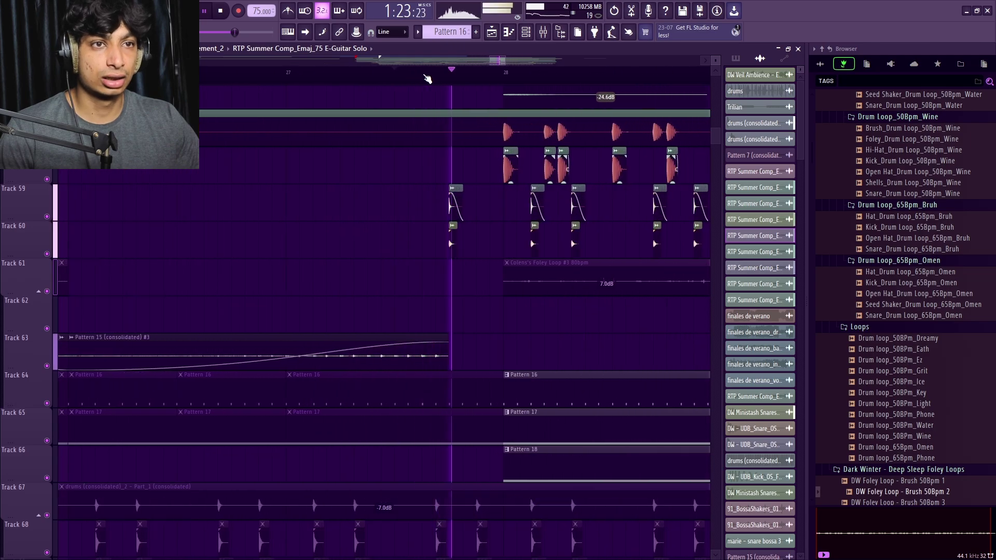
pyautogui.press('space')
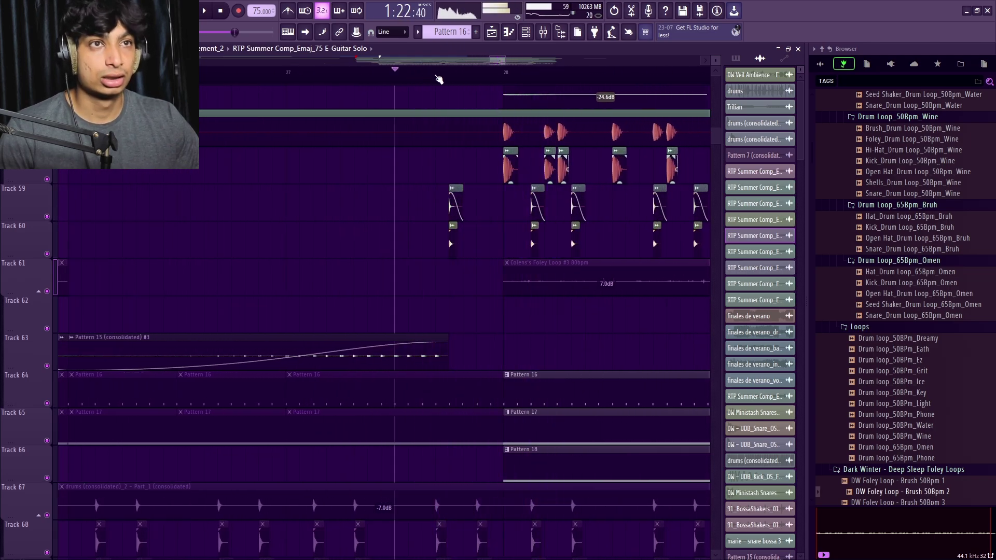
pyautogui.scroll(3, 450, 173)
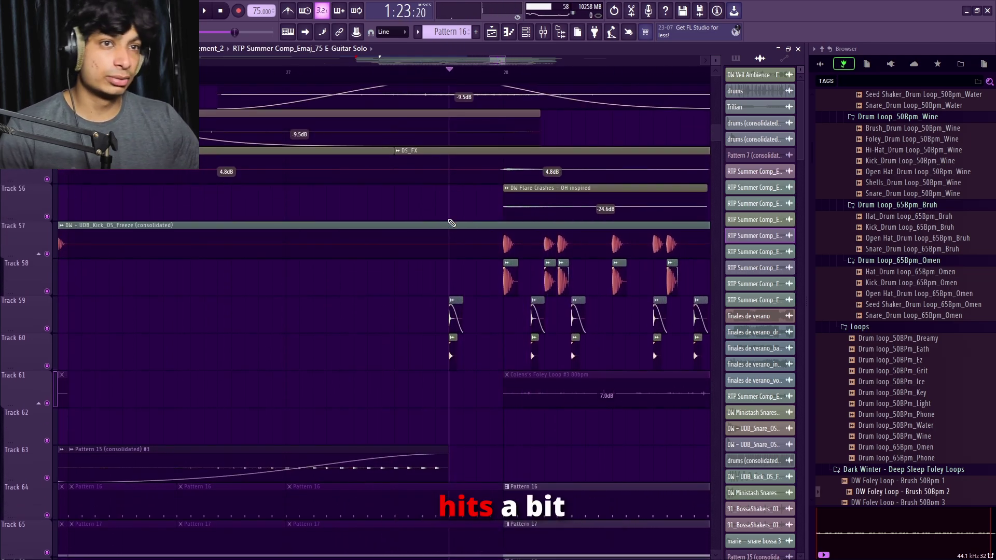
# - Try the drop with the hits before bar 28 muted on Tracks 59 and 60 and the Pattern 15 clip extended to bar 28
pyautogui.moveTo(469, 325); pyautogui.dragTo(439, 372)
pyautogui.press('space')
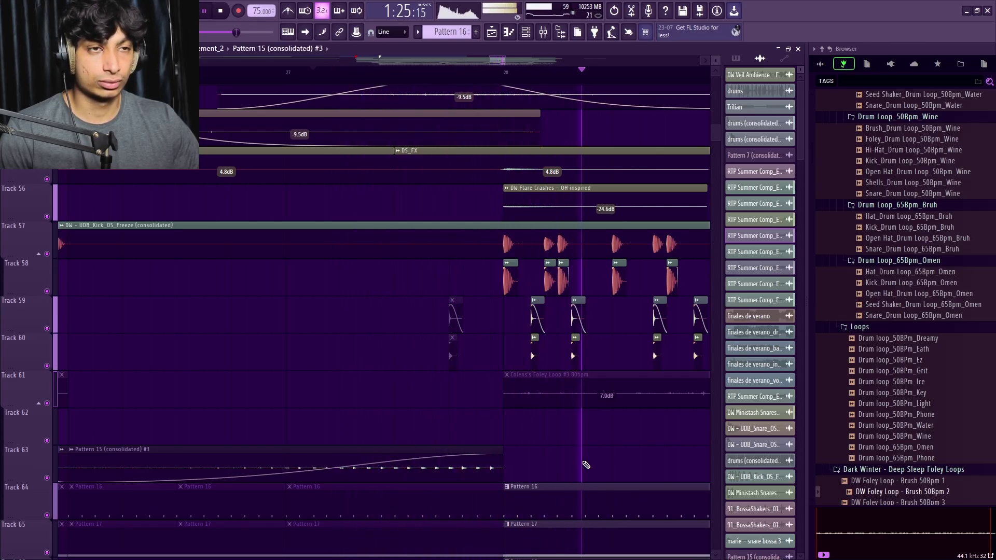
pyautogui.press('space')
pyautogui.hotkey('ctrl', 'z')
pyautogui.hotkey('ctrl', 'z')
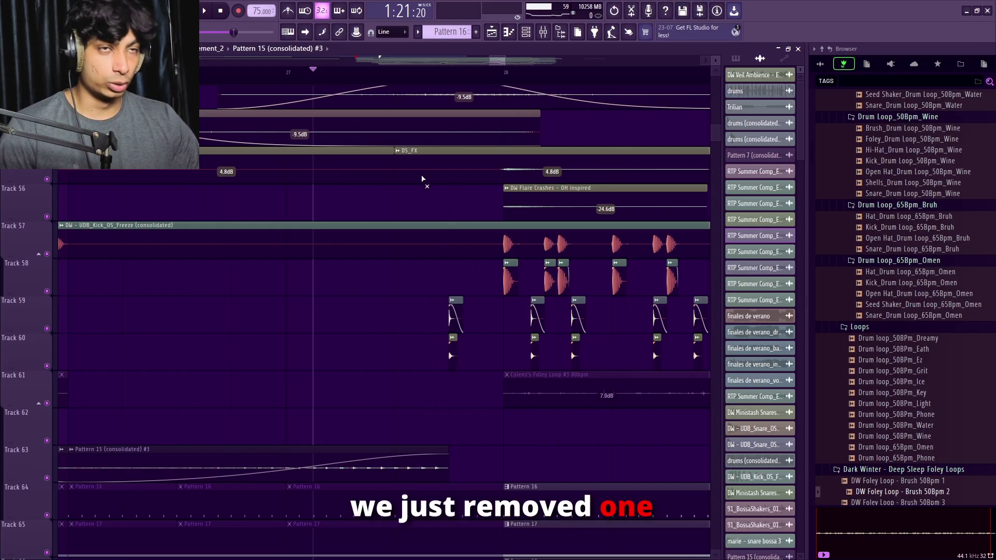
# - Listen from just after bar 27 into the drop while looking over the transition, crash and drum tracks
pyautogui.scroll(4, 445, 291)
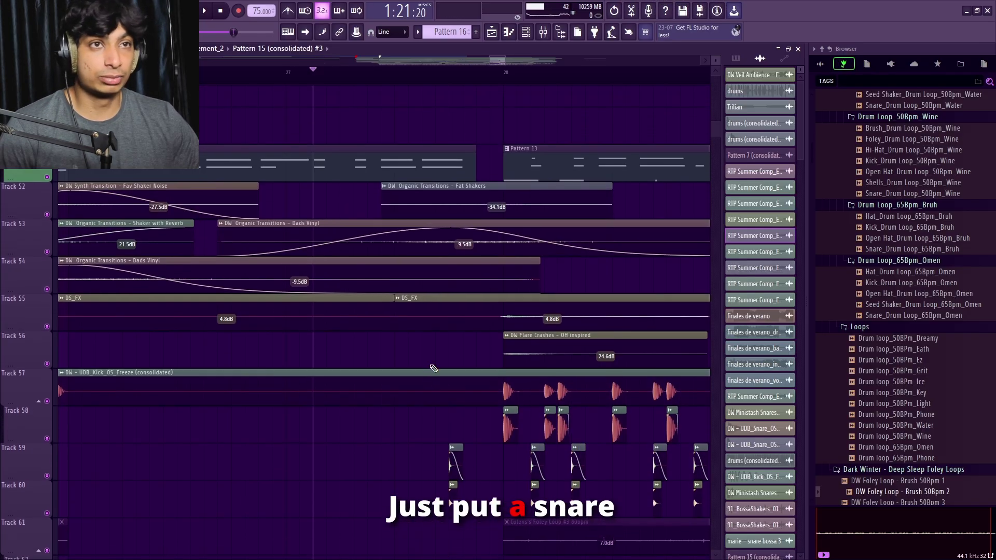
pyautogui.press('space')
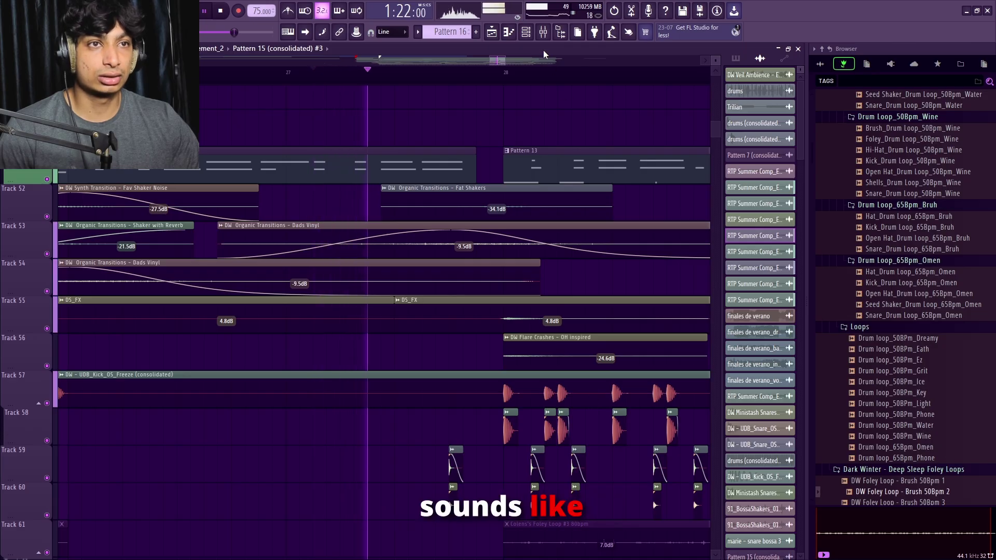
pyautogui.scroll(-3, 504, 88)
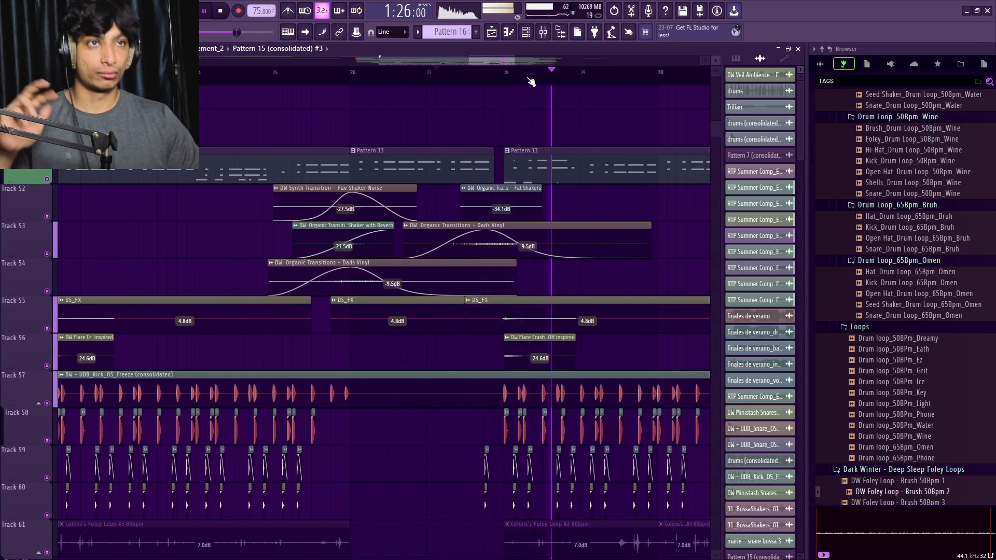
pyautogui.scroll(-3, 524, 135)
pyautogui.scroll(5, 538, 161)
# - Listen to the drop while looking over the melody, nylon guitar and E-Guitar tracks, then stop playback
pyautogui.scroll(5, 538, 161)
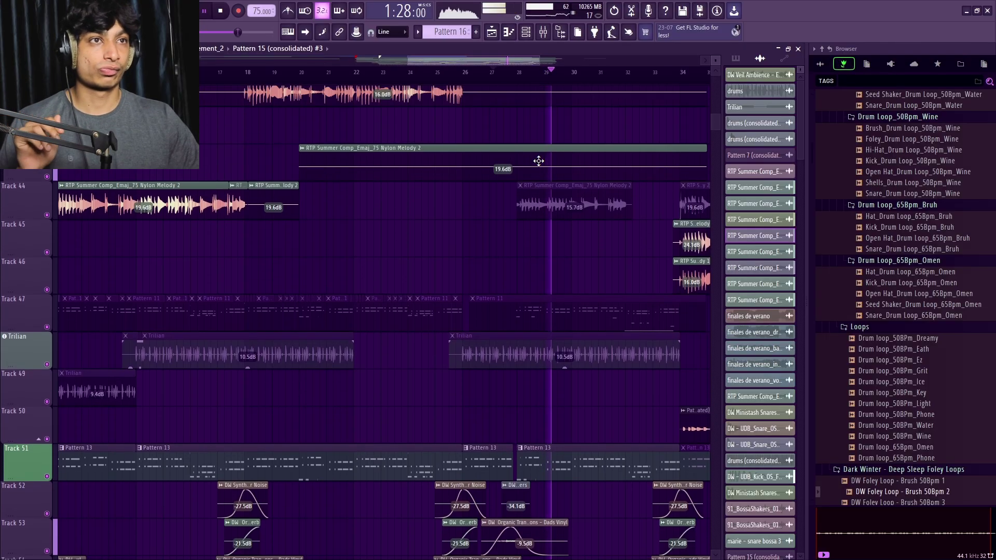
pyautogui.scroll(-2, 590, 77)
pyautogui.scroll(2, 590, 77)
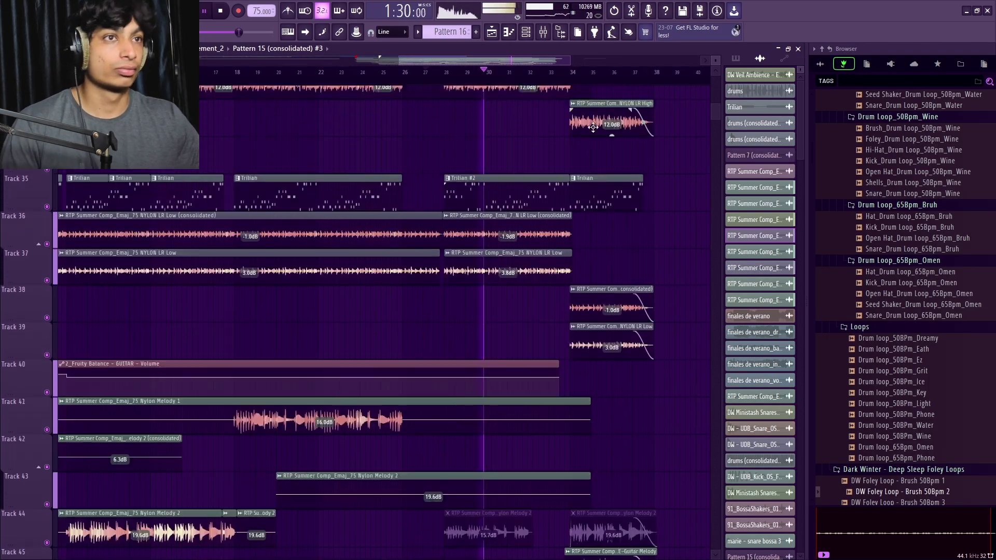
pyautogui.scroll(4, 596, 213)
pyautogui.rightClick(621, 217)
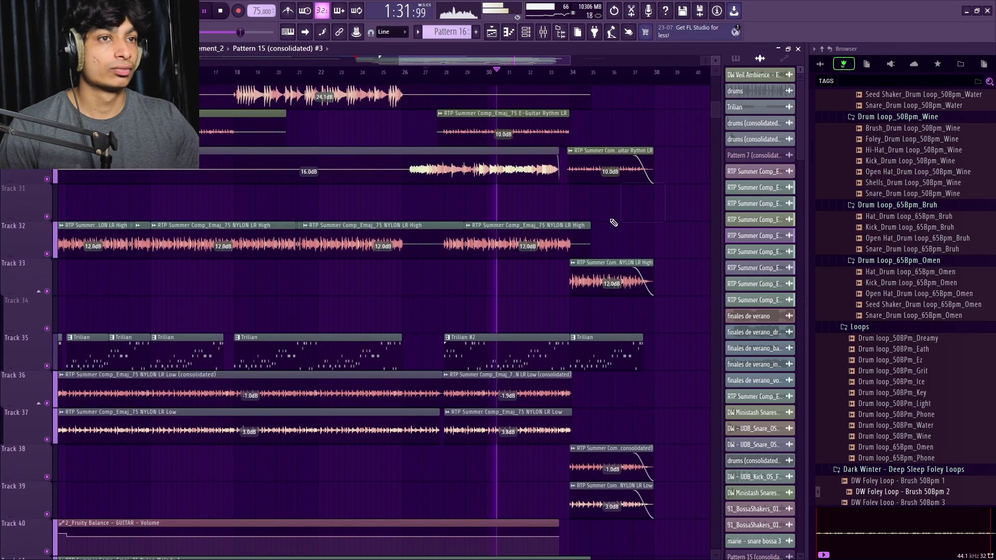
pyautogui.press('space')
# - Listen to the final section from just before bar 34 while looking over its guitar, transition, drum and pattern tracks
pyautogui.scroll(4, 597, 244)
pyautogui.click(689, 266)
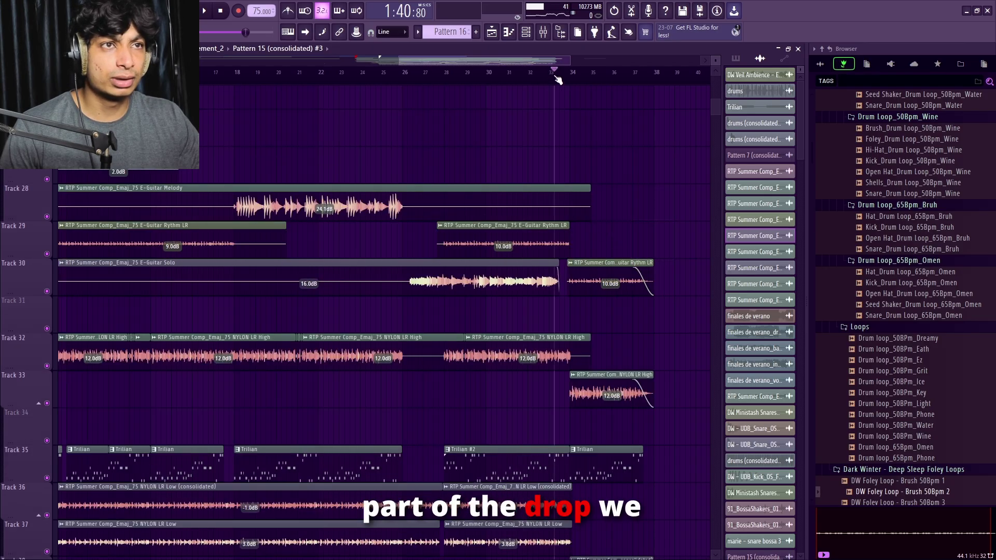
pyautogui.moveTo(556, 79); pyautogui.dragTo(573, 78)
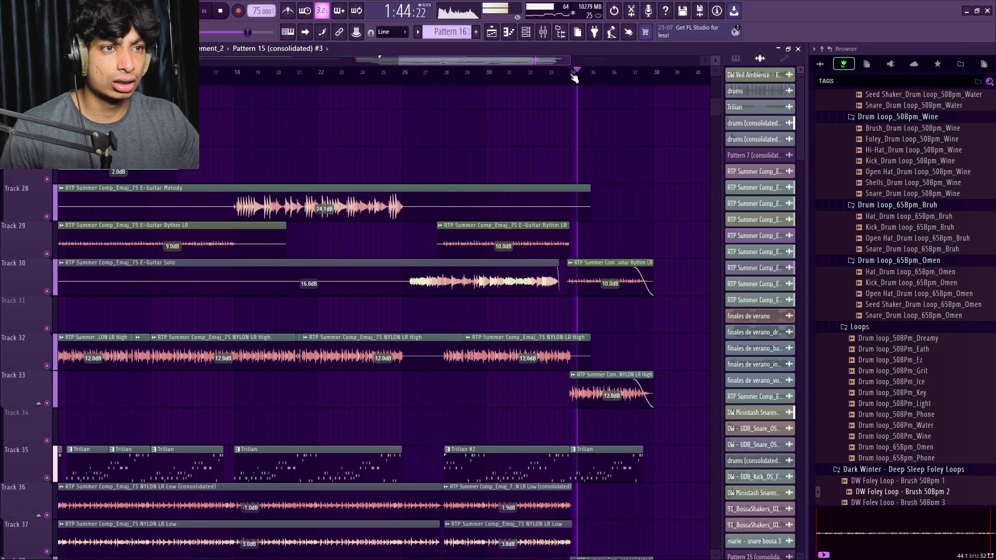
pyautogui.scroll(-8, 595, 246)
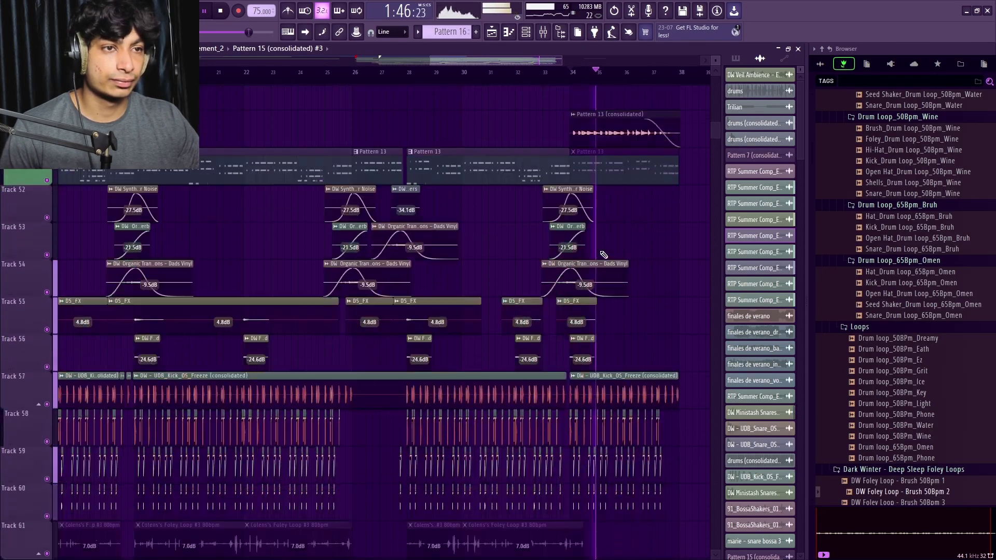
pyautogui.scroll(-4, 603, 254)
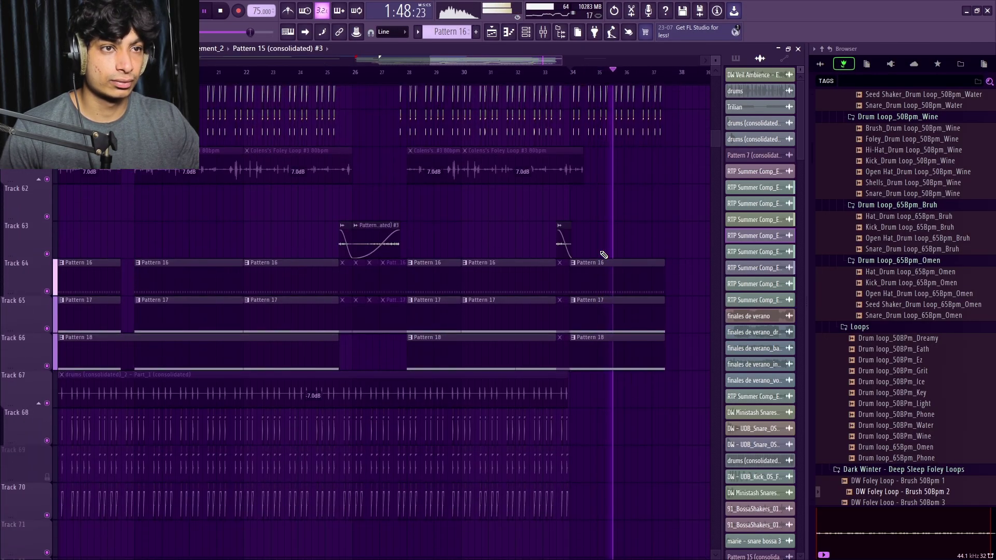
# - Listen to the final section while looking from its pattern and drum tracks back to its guitar layers, then stop playback
pyautogui.scroll(2, 604, 255)
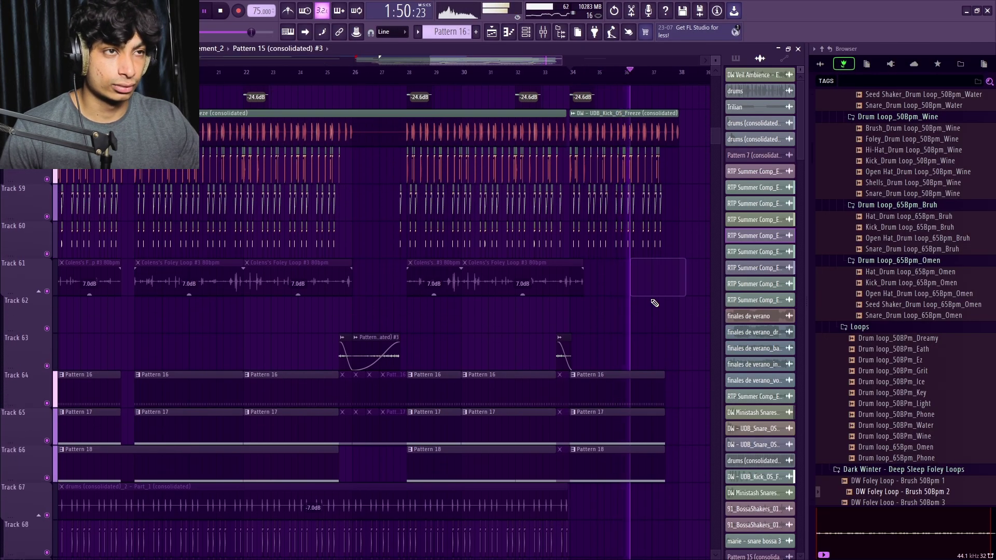
pyautogui.scroll(2, 653, 299)
pyautogui.scroll(3, 657, 317)
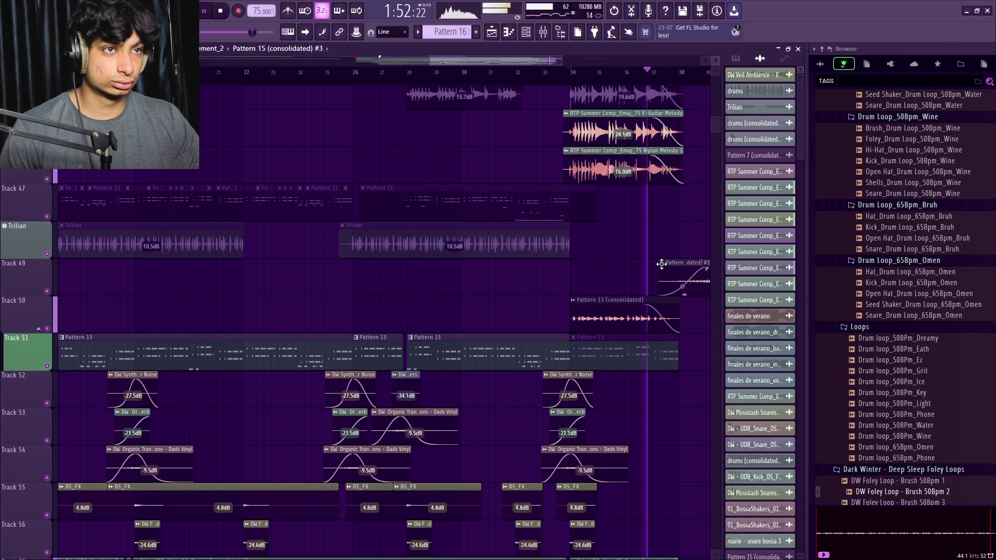
pyautogui.press('space')
pyautogui.scroll(1, 634, 248)
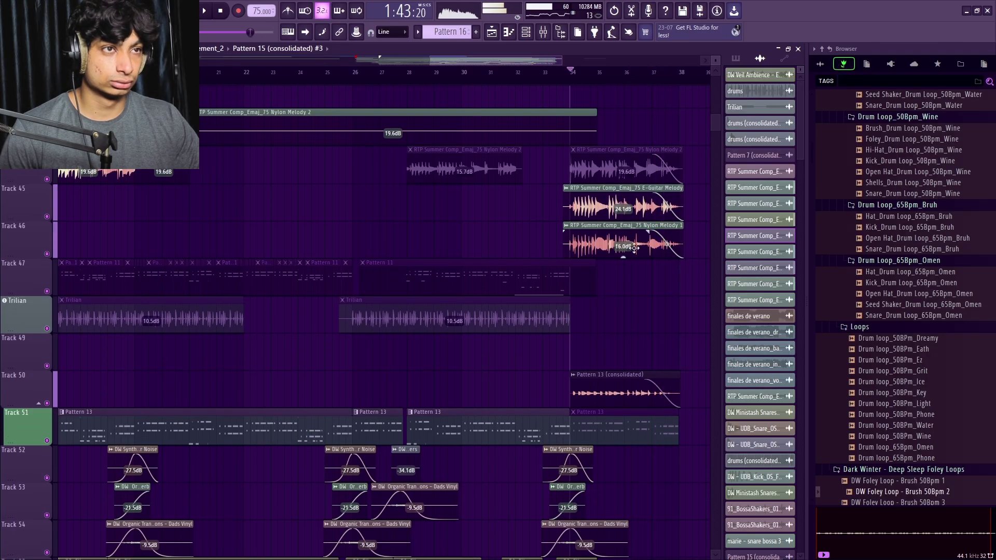
# - Replay the ending from bar 34 while looking over its guitar, transition and drum tracks, then stop with the playhead near bar 37
pyautogui.scroll(-4, 569, 80)
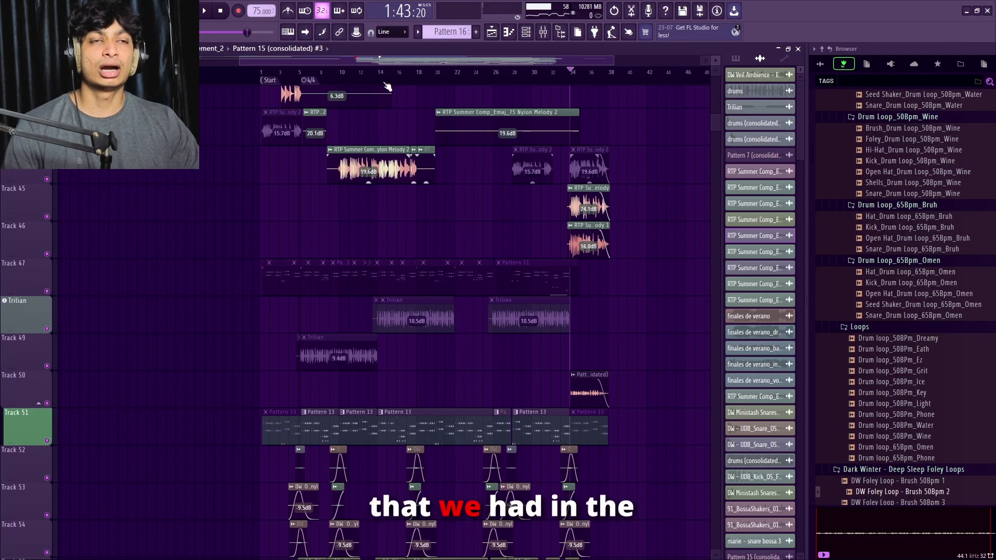
pyautogui.scroll(2, 665, 82)
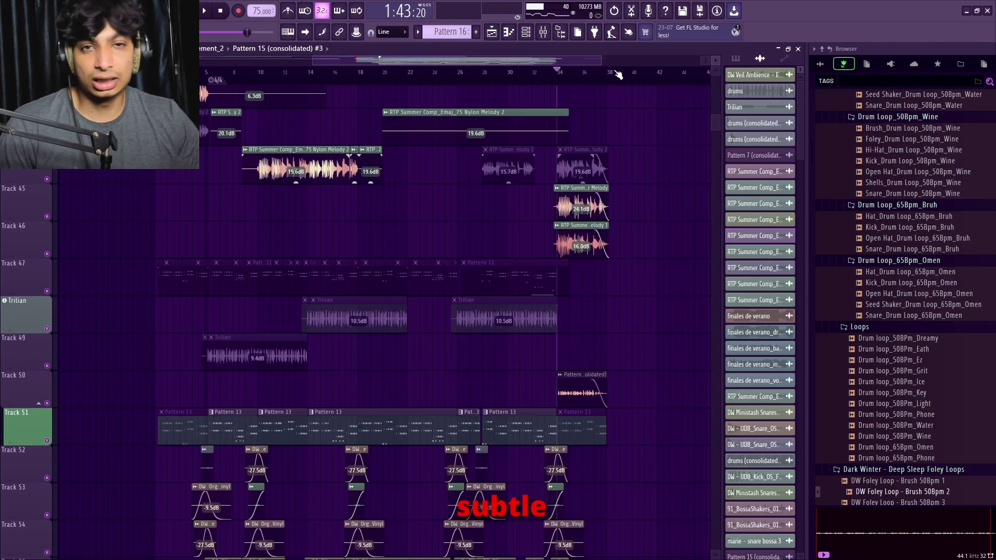
pyautogui.scroll(3, 618, 75)
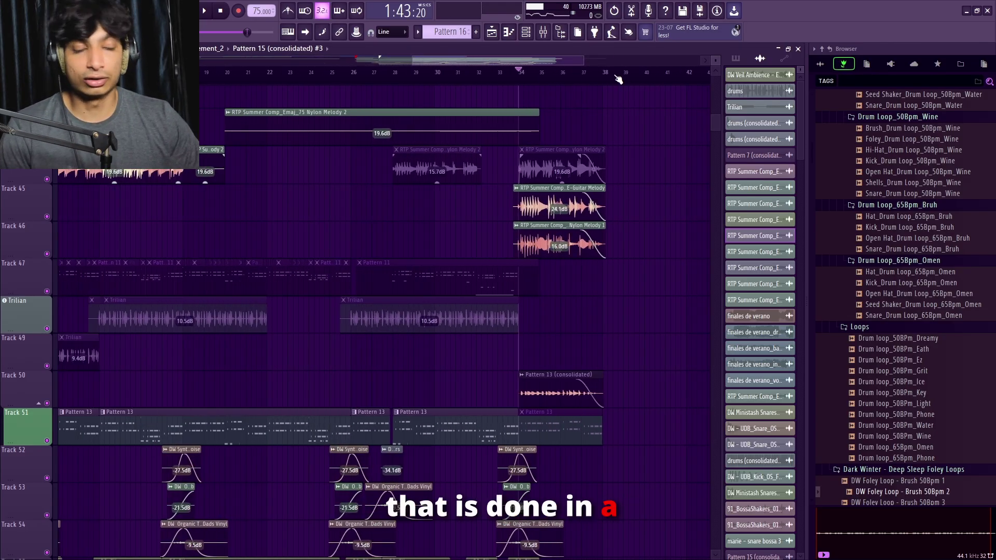
pyautogui.click(637, 317)
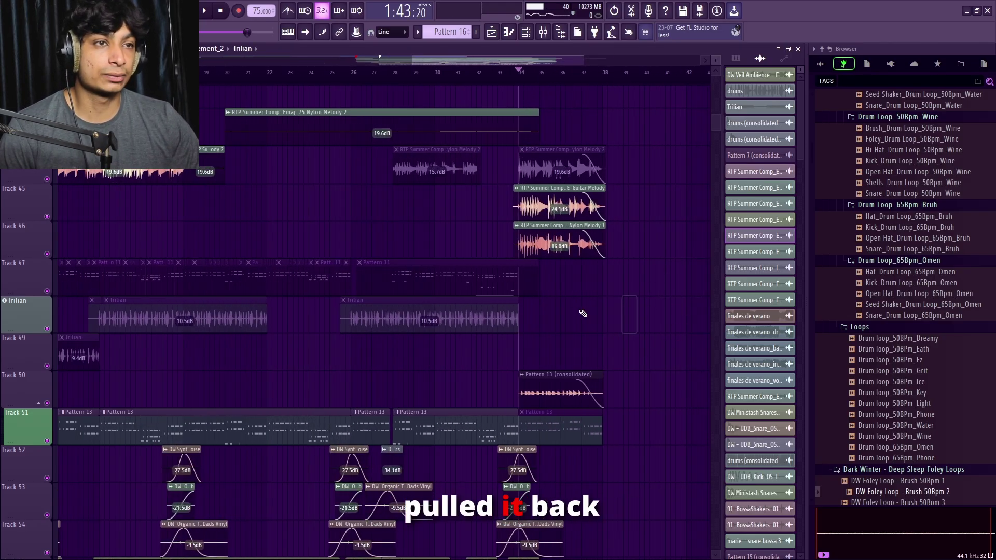
pyautogui.press('space')
pyautogui.scroll(2, 601, 82)
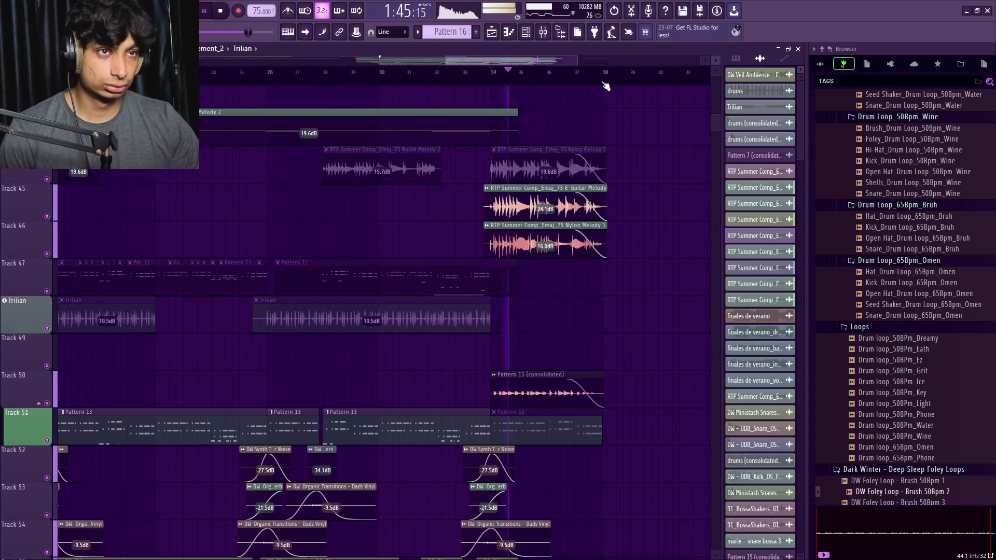
pyautogui.scroll(-10, 593, 282)
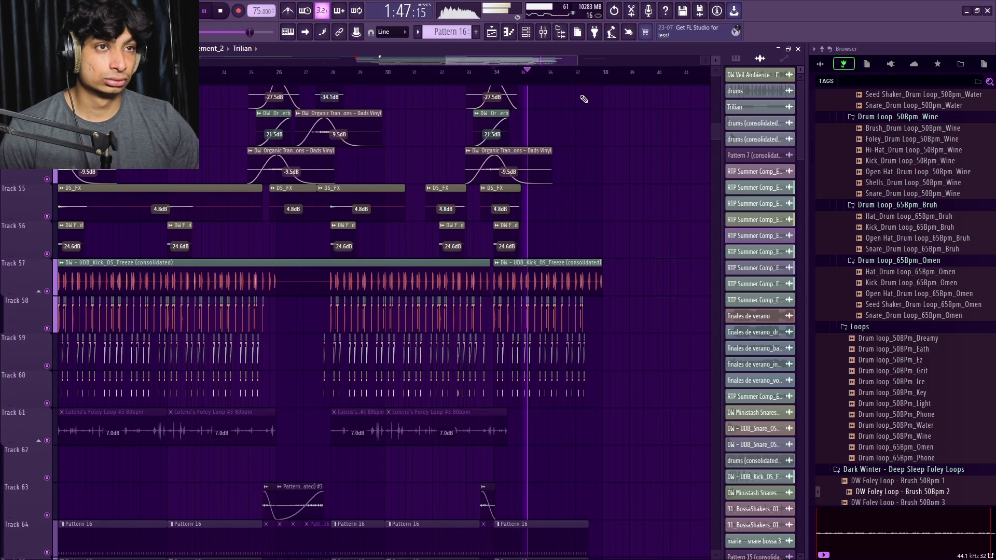
pyautogui.scroll(-5, 574, 83)
pyautogui.press('space')
pyautogui.click(576, 73)
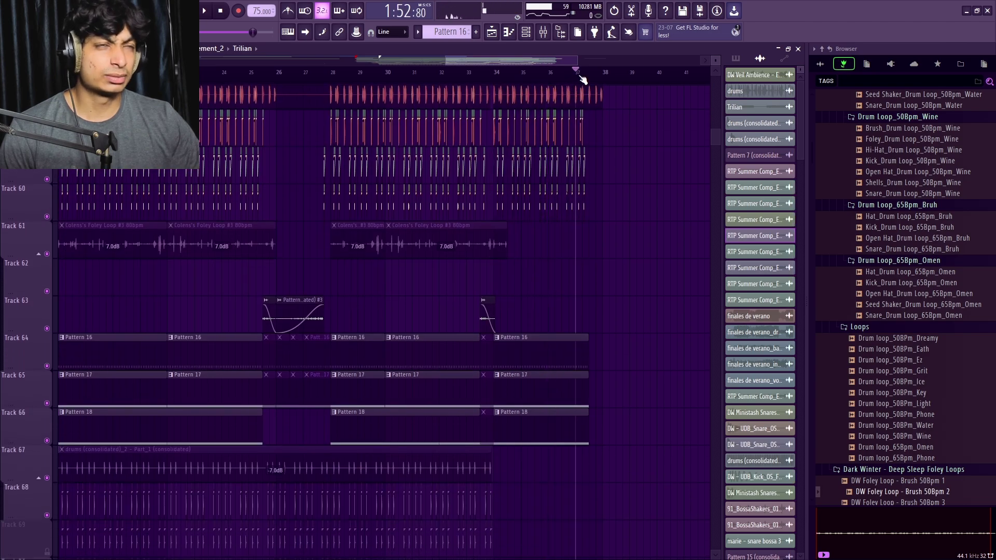
# - Place the playhead just before bar 10 at the GUITAR volume automation, show the GUITAR mixer bus and undo the stray automation point
pyautogui.scroll(5, 583, 79)
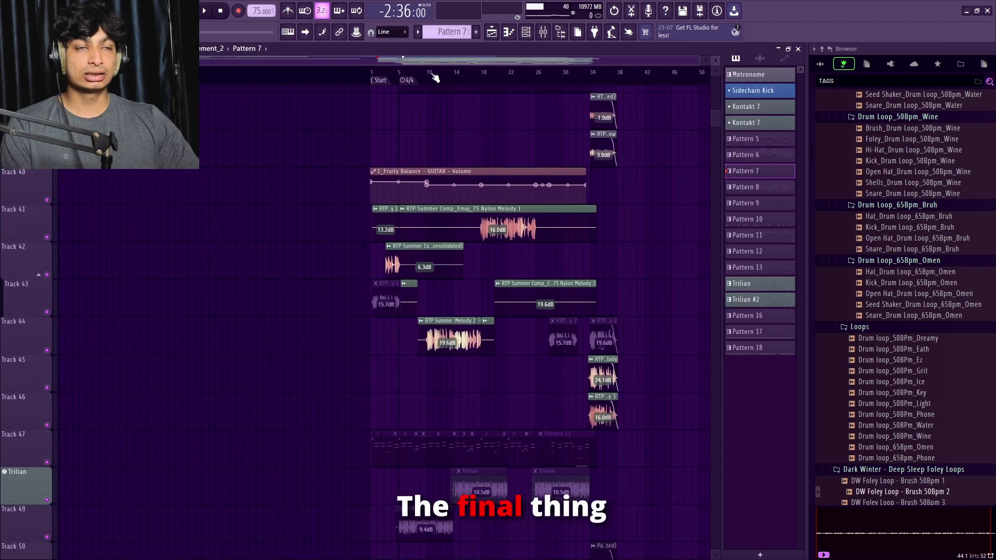
pyautogui.scroll(2, 434, 78)
pyautogui.scroll(-2, 434, 77)
pyautogui.click(414, 78)
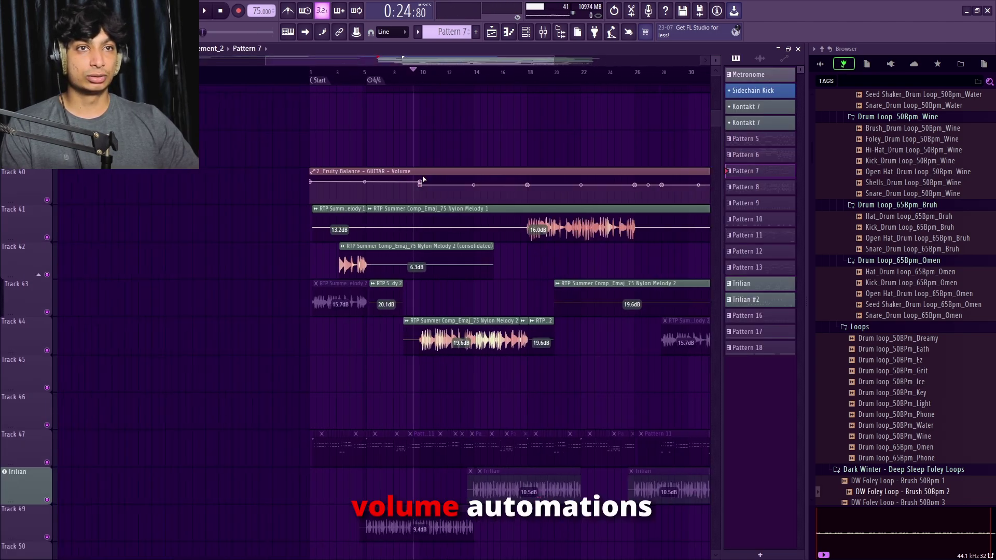
pyautogui.click(433, 171)
pyautogui.click(543, 32)
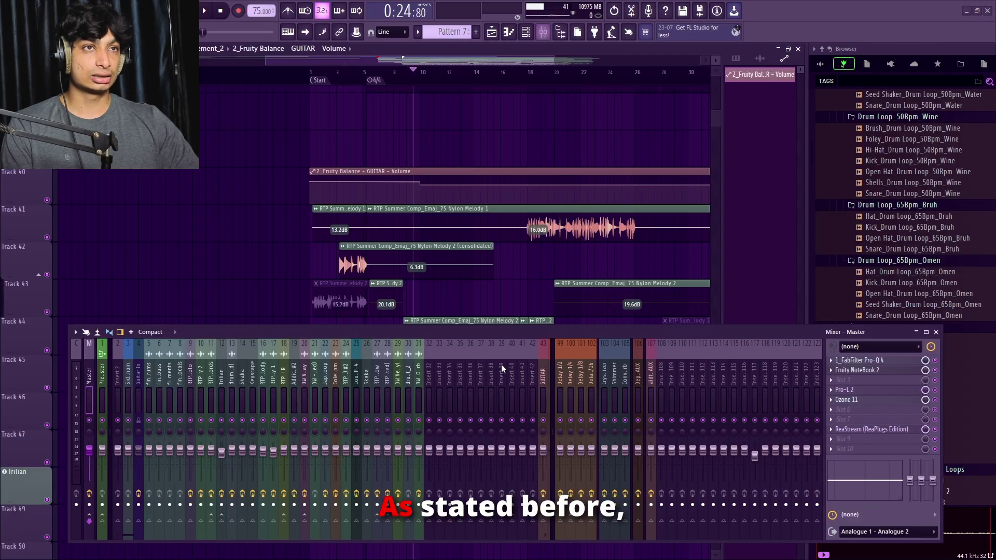
pyautogui.click(542, 368)
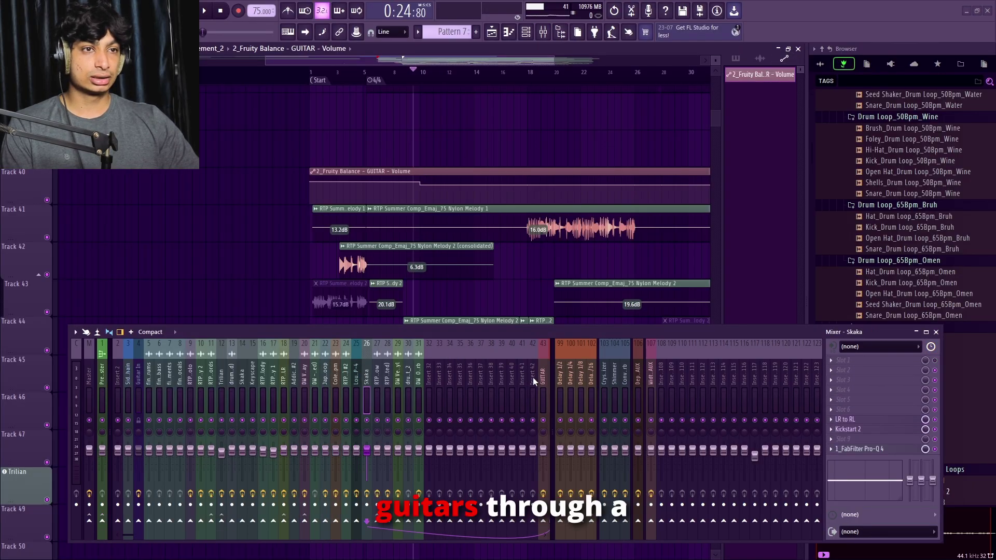
pyautogui.hotkey('ctrl', 'z')
# - Look over the rhythm and lead guitar clips, listen to the GUITAR volume automation change near bar 9, and look over the drum tracks
pyautogui.scroll(5, 472, 186)
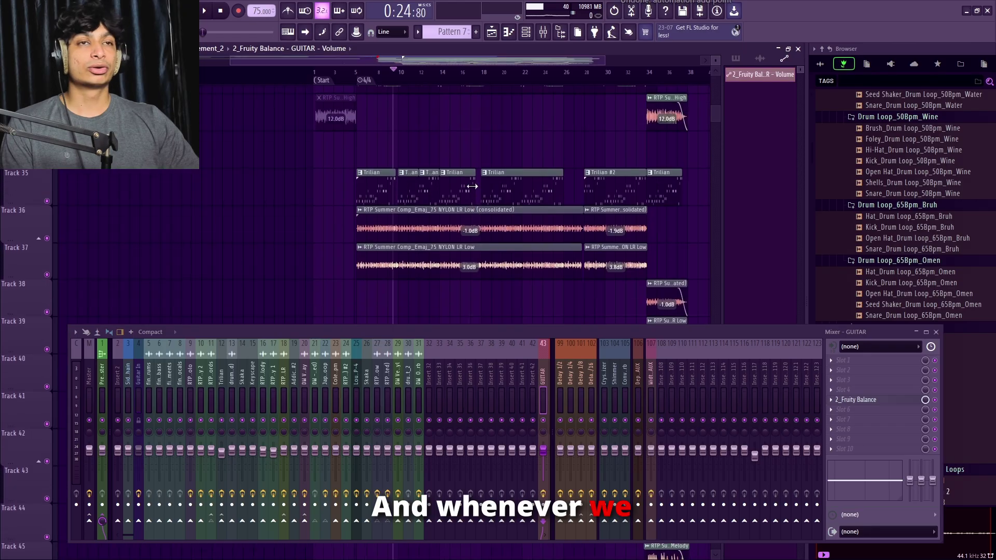
pyautogui.click(434, 216)
pyautogui.scroll(-8, 435, 218)
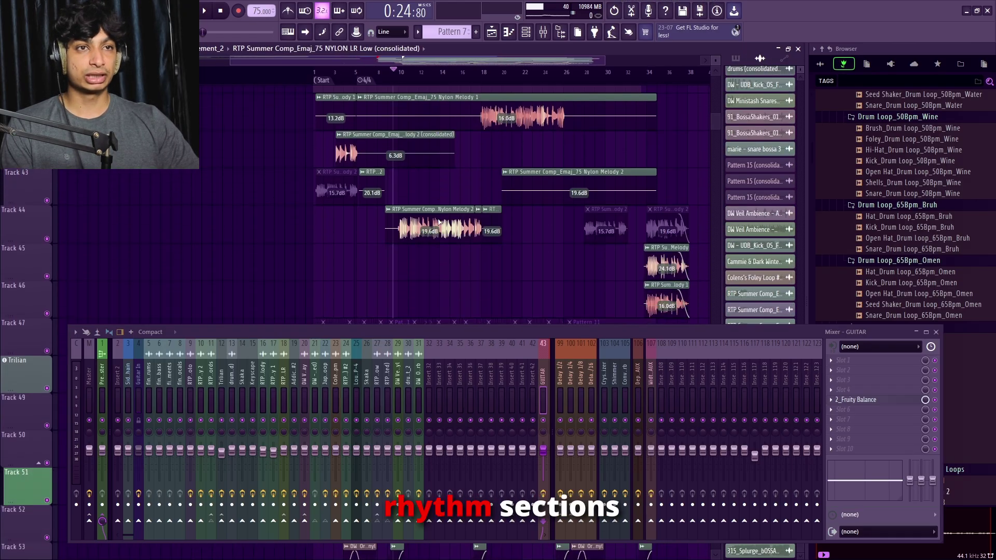
pyautogui.scroll(2, 436, 207)
pyautogui.keyDown('ctrl'); pyautogui.scroll(4, 405, 151); pyautogui.keyUp('ctrl')
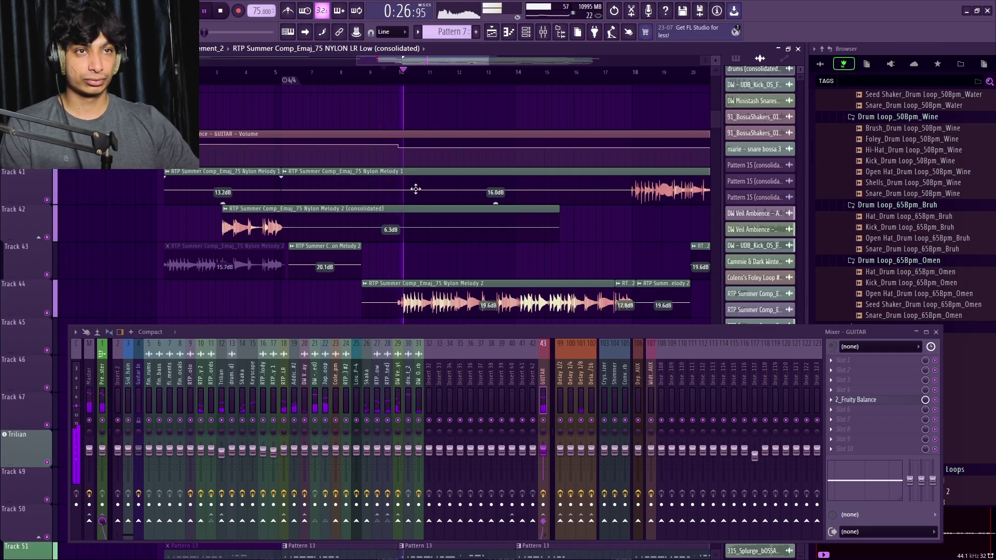
pyautogui.press('space')
pyautogui.press('space')
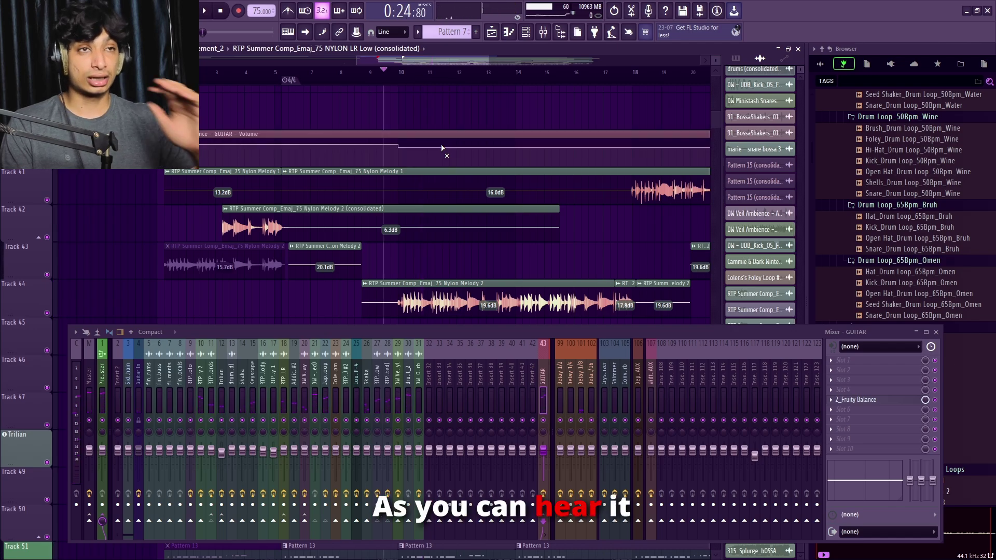
pyautogui.scroll(-5, 462, 76)
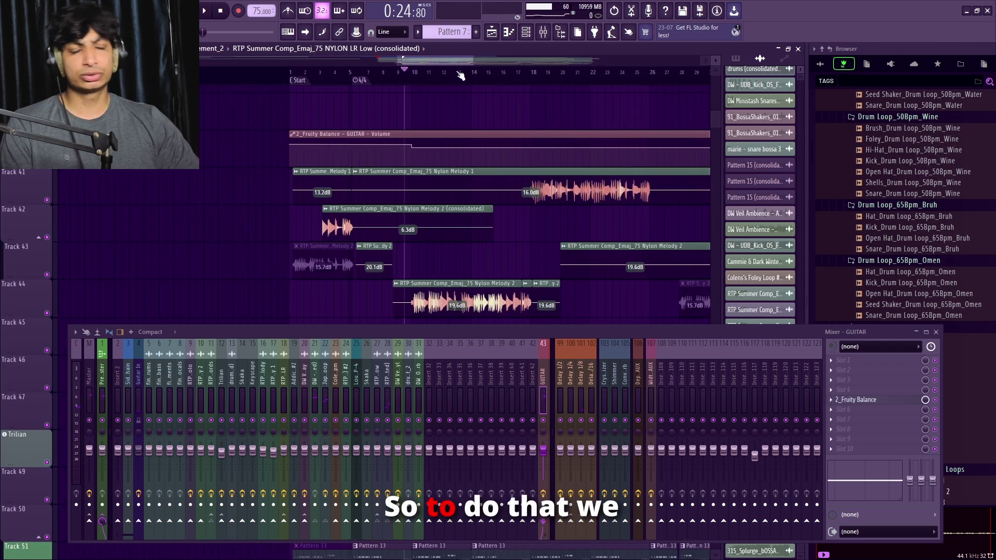
pyautogui.scroll(-5, 554, 188)
pyautogui.scroll(-20, 554, 188)
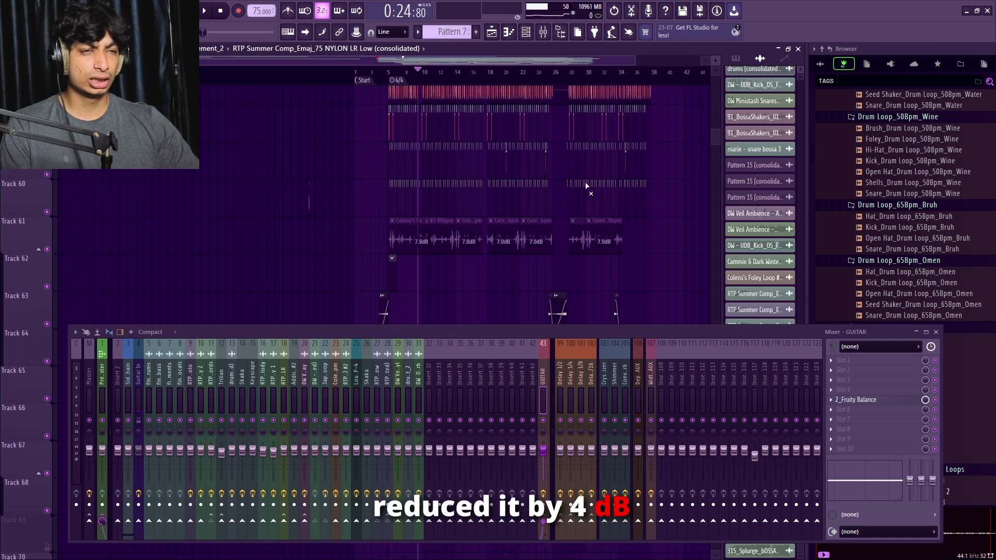
# - Switch to the browser and look over the Ultimate Drum Breaks product page on the Renaissance Sounds site
pyautogui.scroll(-1, 610, 210)
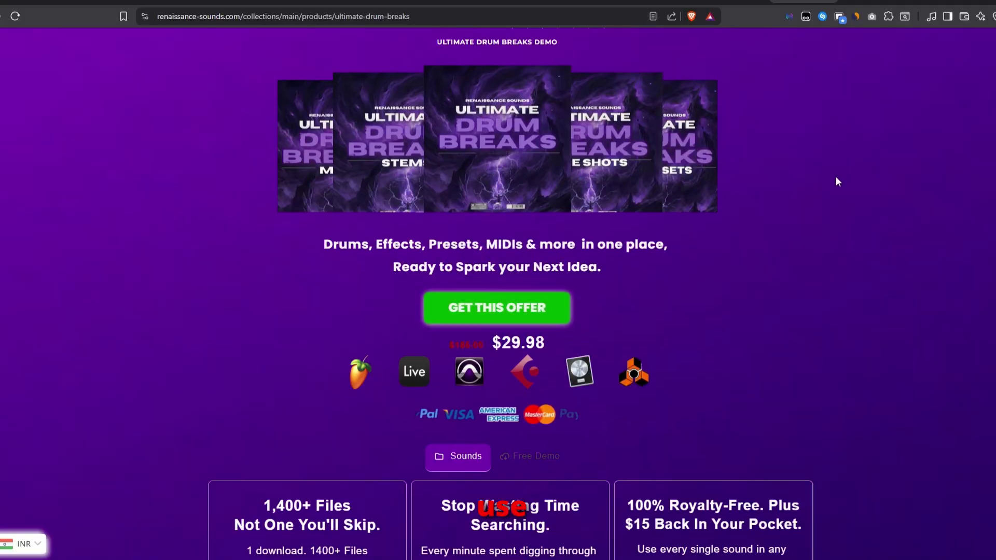
pyautogui.scroll(-5, 829, 178)
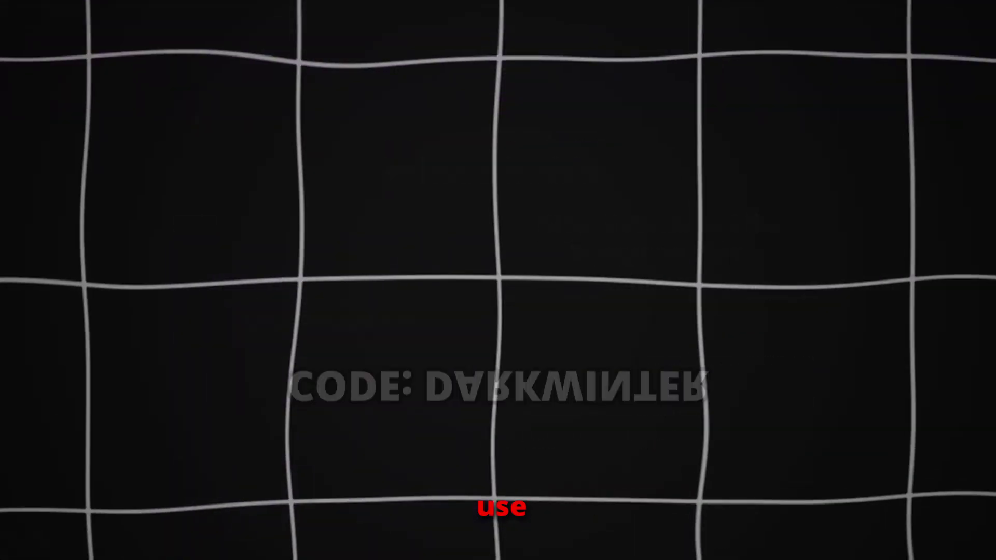